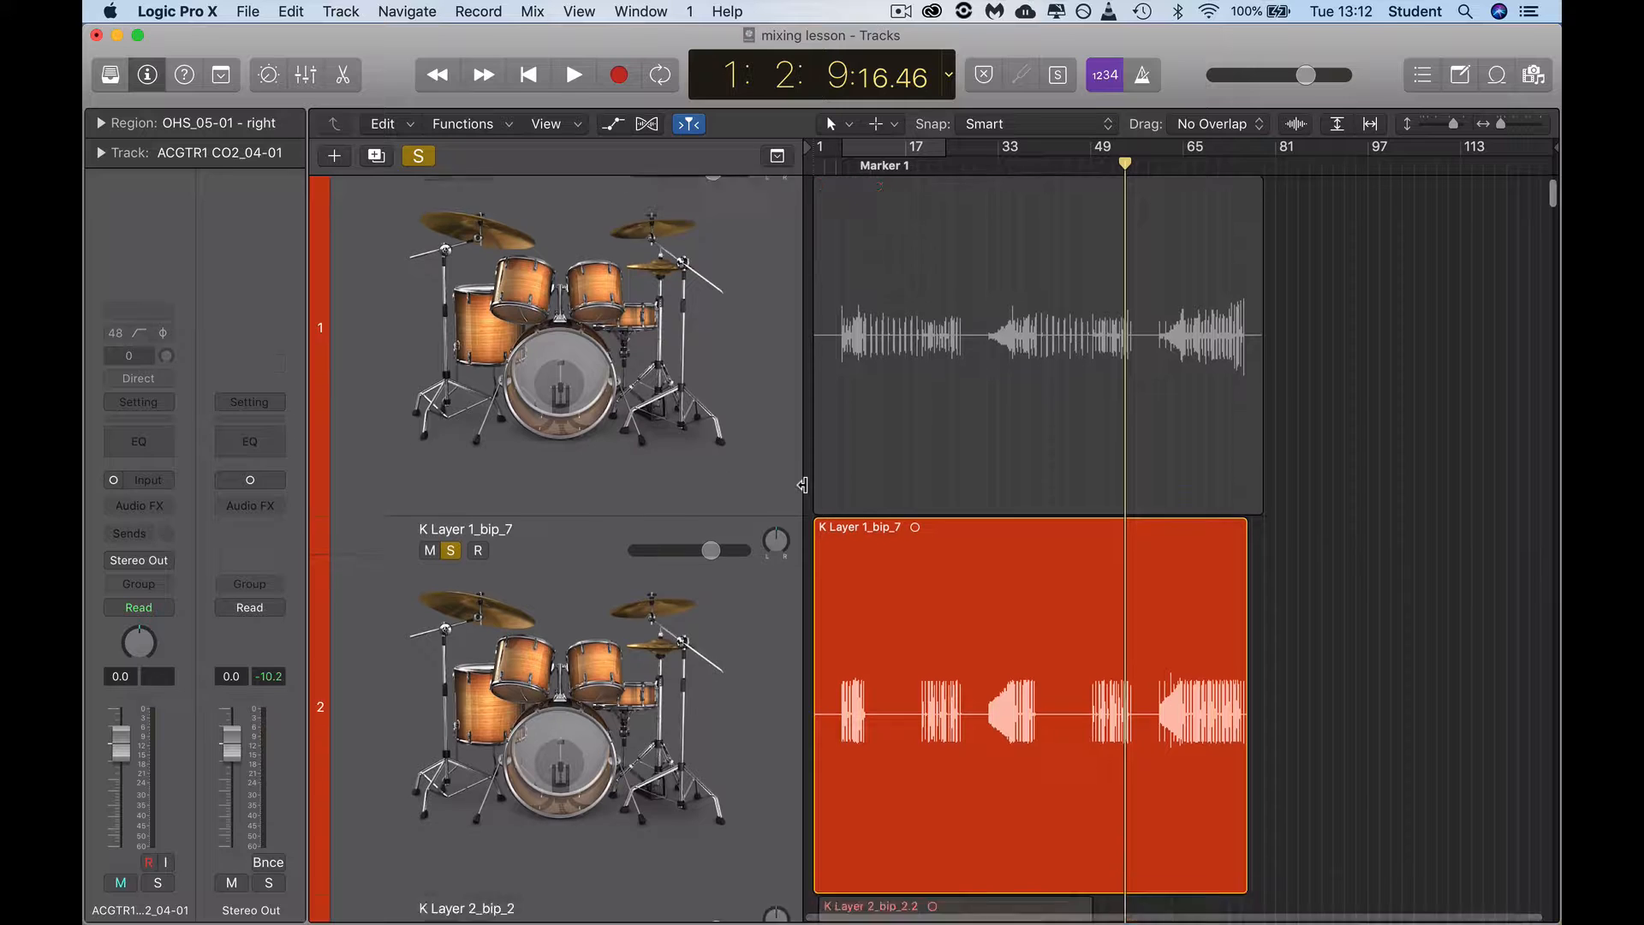
Review the drum tracks from the kick and kick layers through snares and toms to the OHR and OHL overheads.
{"action": "scroll", "coordinate": [803, 485], "scroll_direction": "down", "scroll_amount": 4}
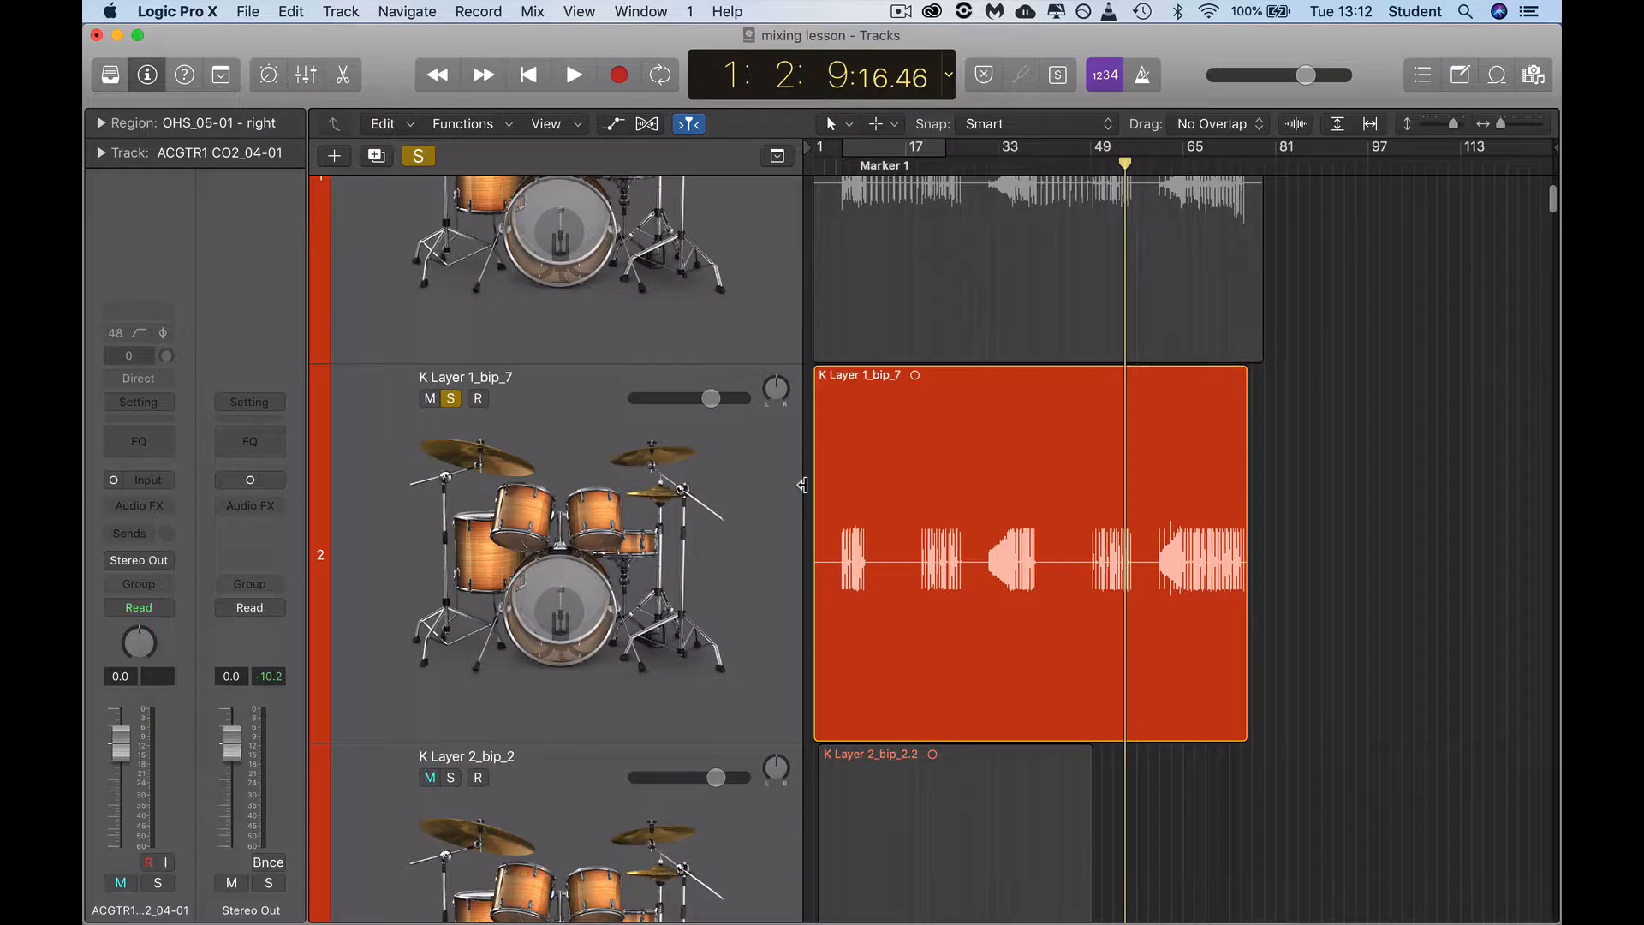
{"action": "scroll", "coordinate": [802, 485], "scroll_direction": "down", "scroll_amount": 1}
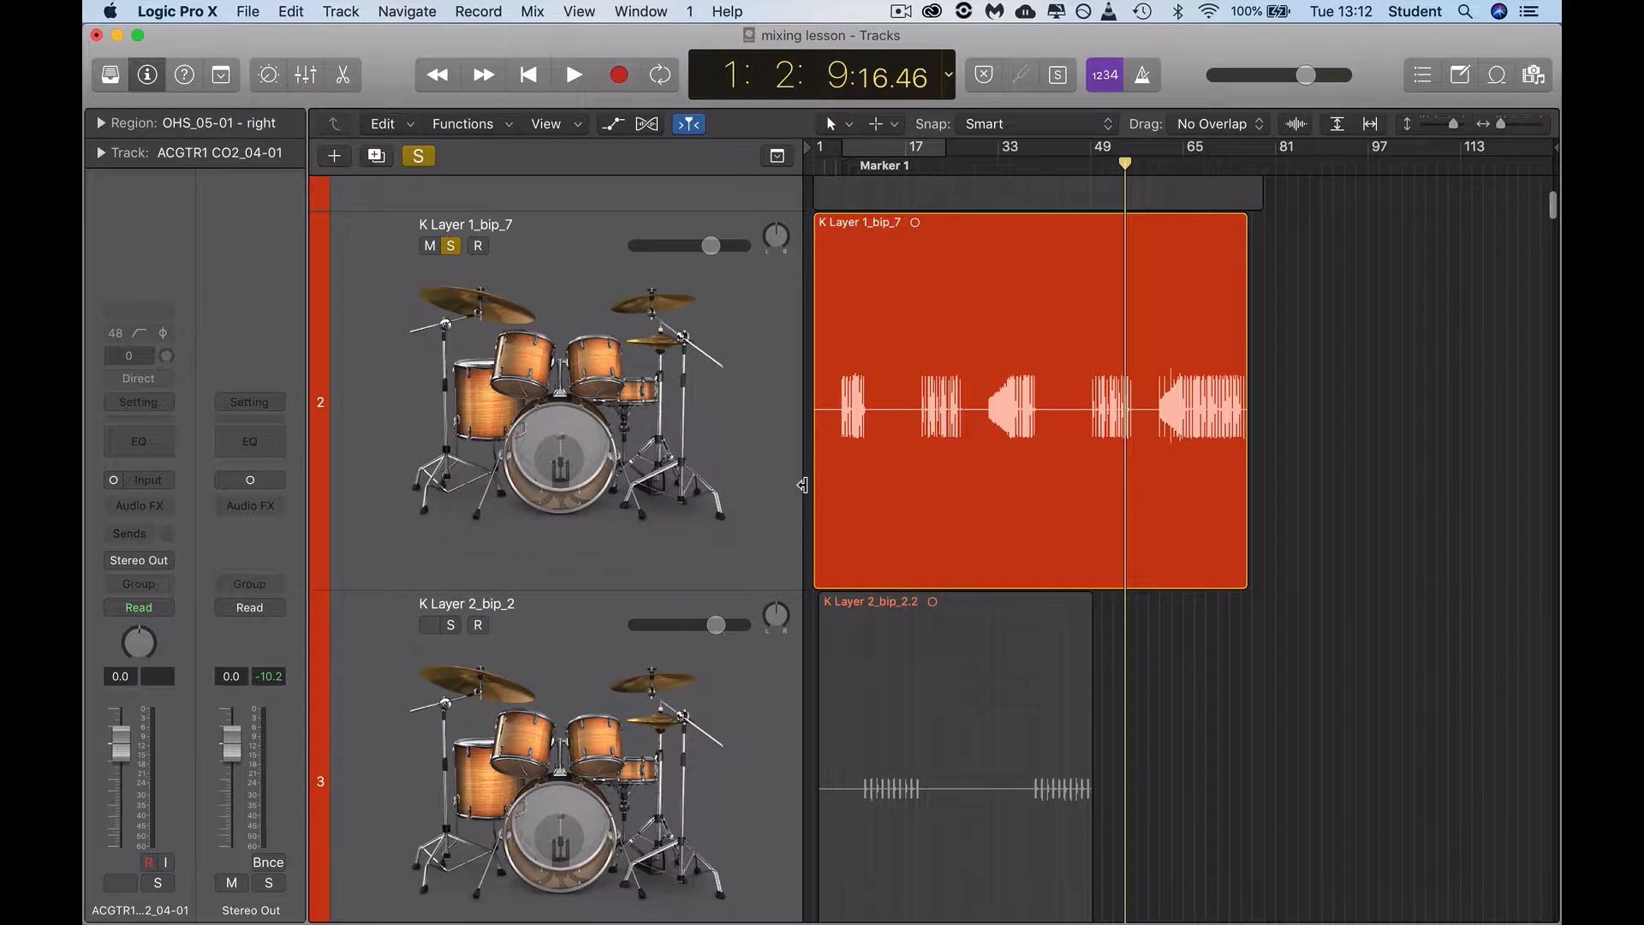
{"action": "scroll", "coordinate": [803, 485], "scroll_direction": "down", "scroll_amount": 13}
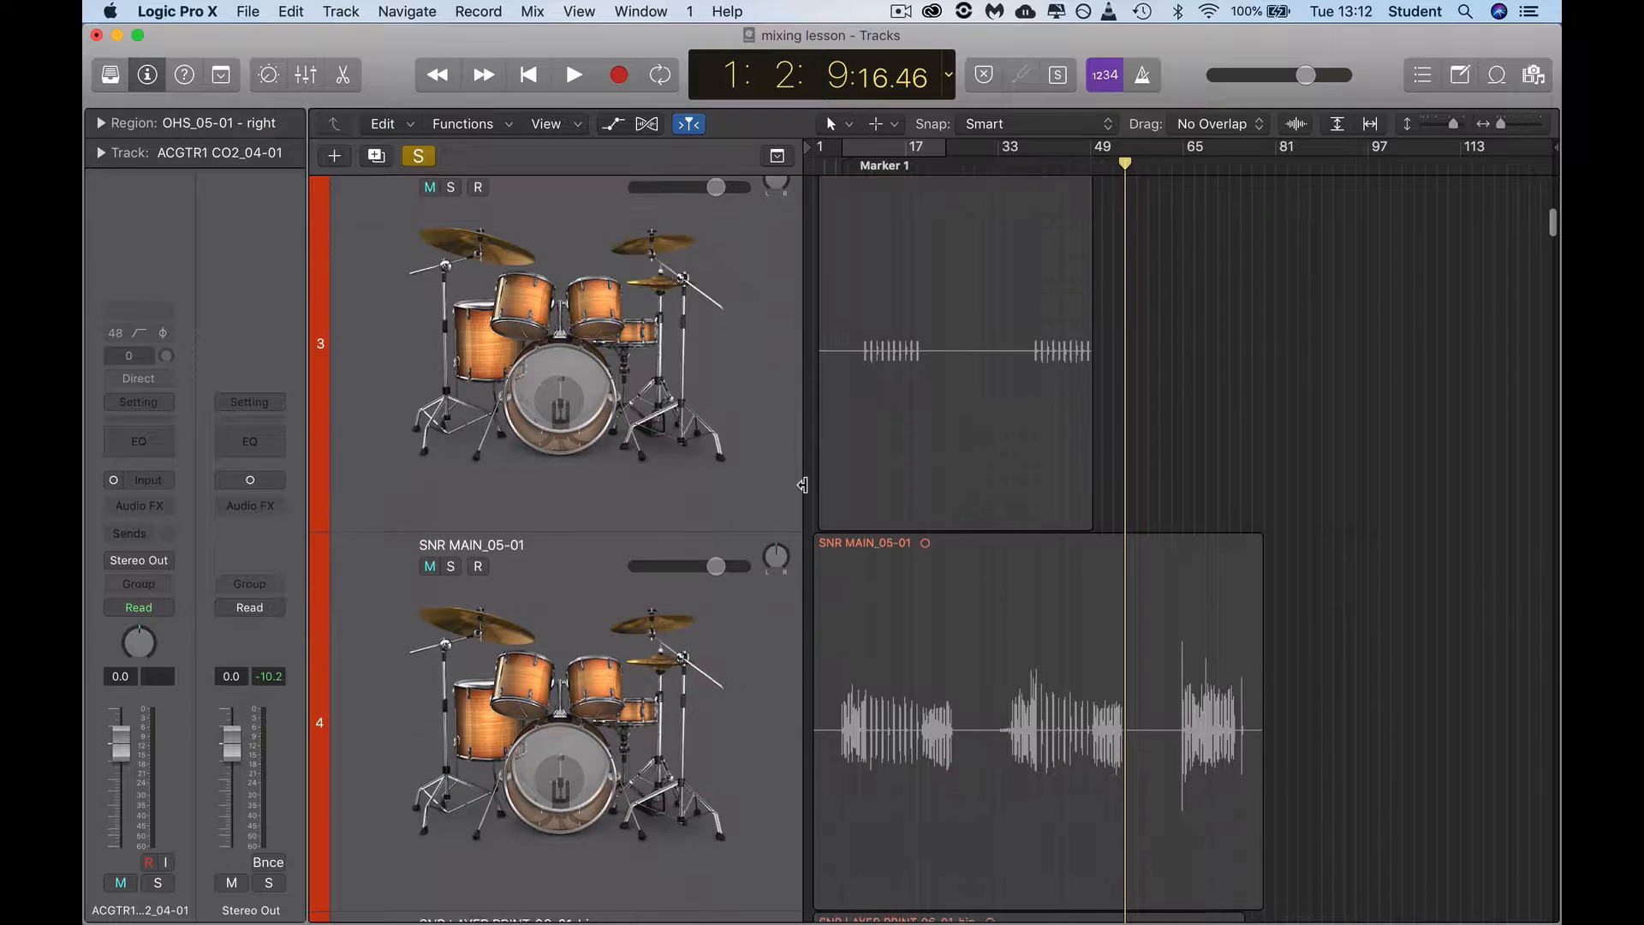
{"action": "scroll", "coordinate": [803, 485], "scroll_direction": "down", "scroll_amount": 14}
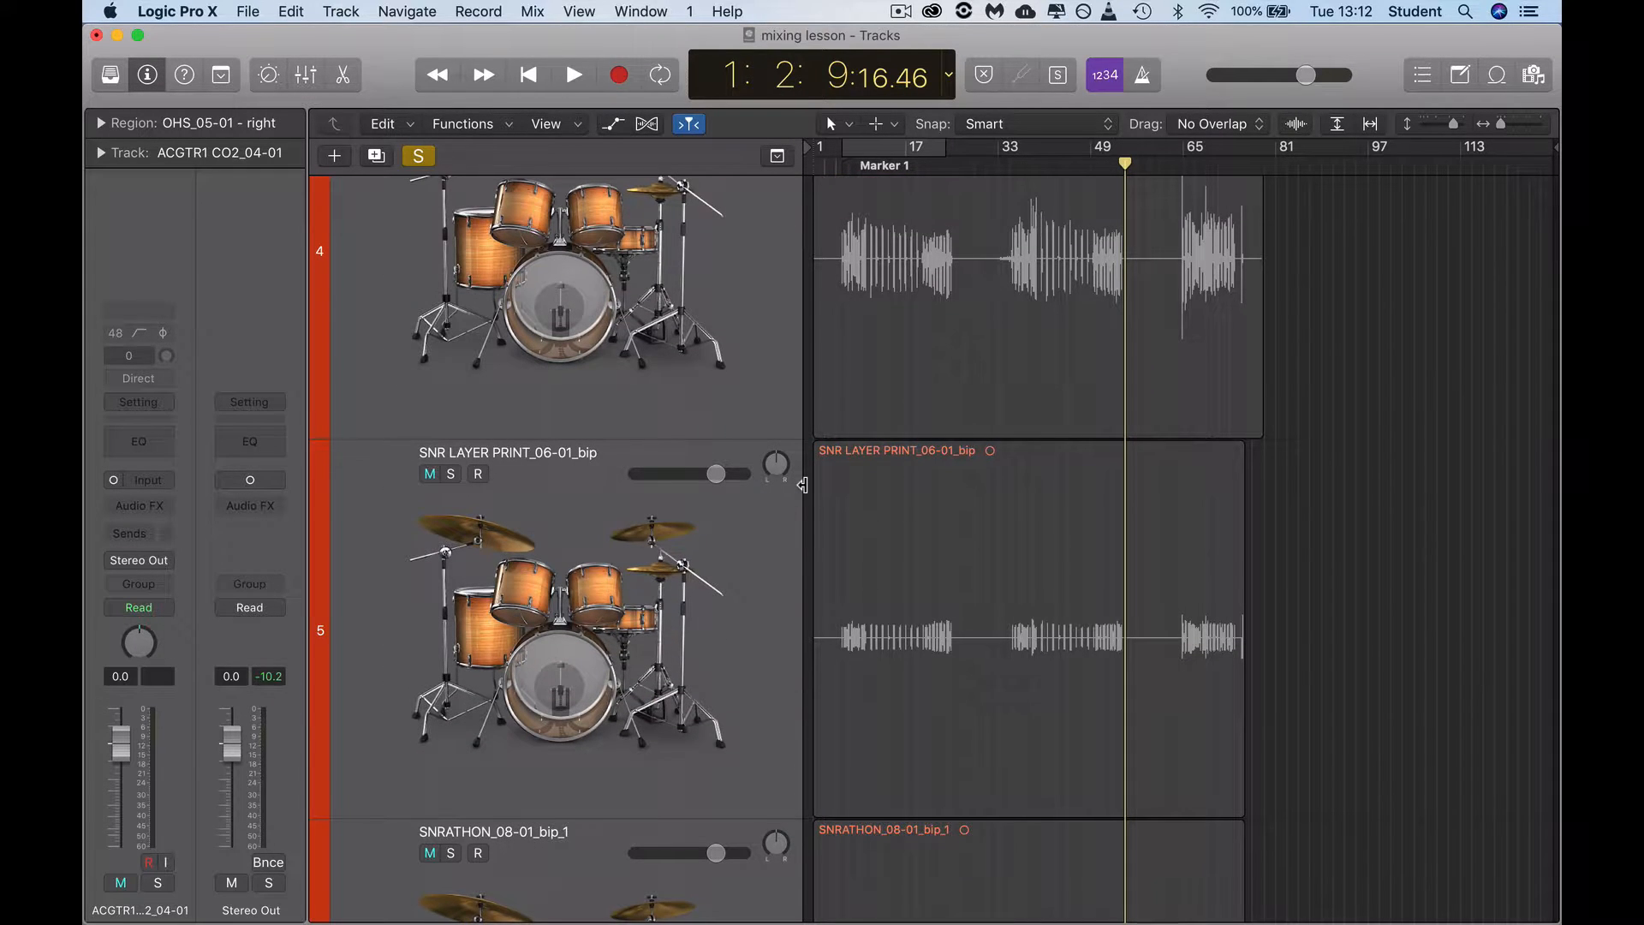
{"action": "scroll", "coordinate": [803, 485], "scroll_direction": "down", "scroll_amount": 20}
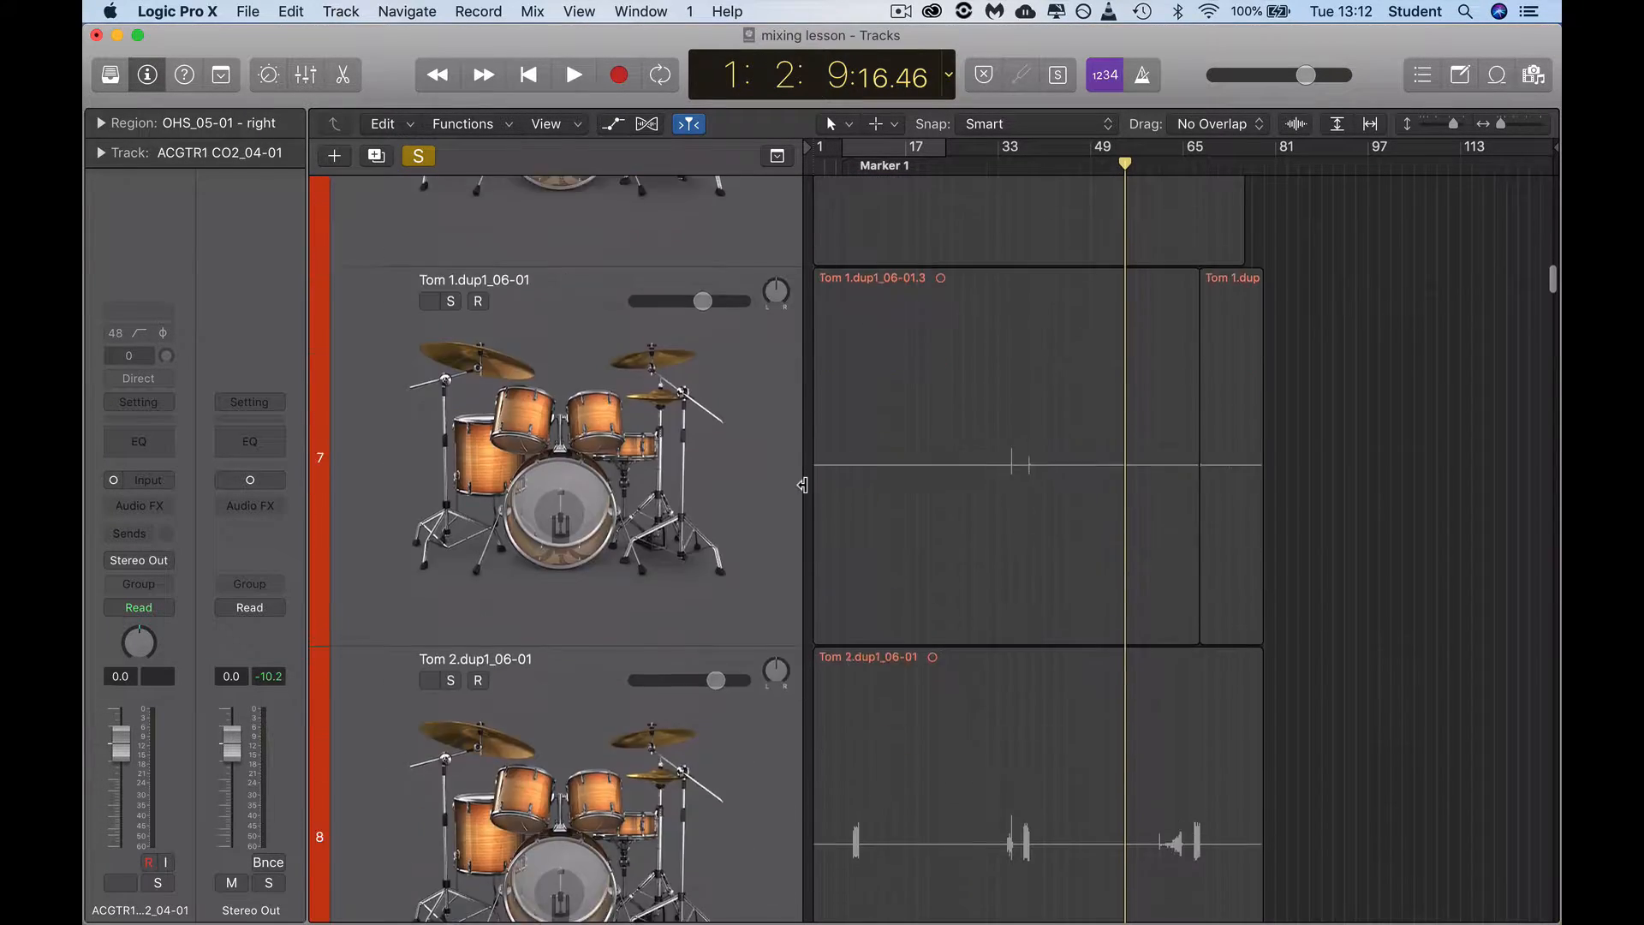
{"action": "scroll", "coordinate": [803, 484], "scroll_direction": "down", "scroll_amount": 20}
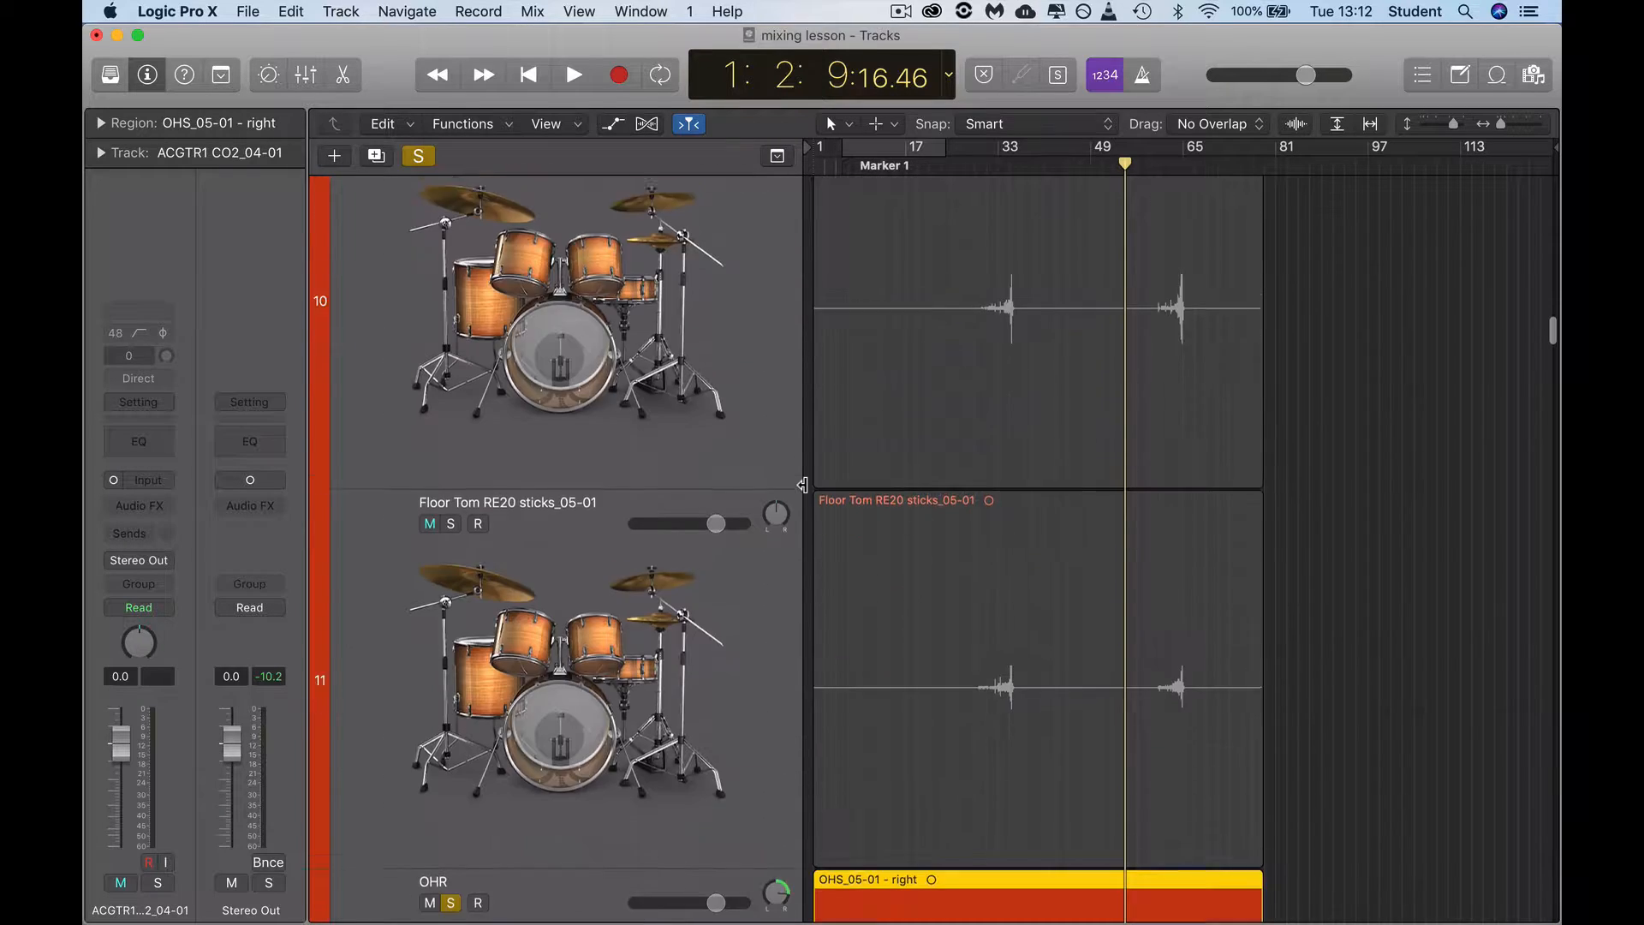
{"action": "scroll", "coordinate": [803, 485], "scroll_direction": "down", "scroll_amount": 14}
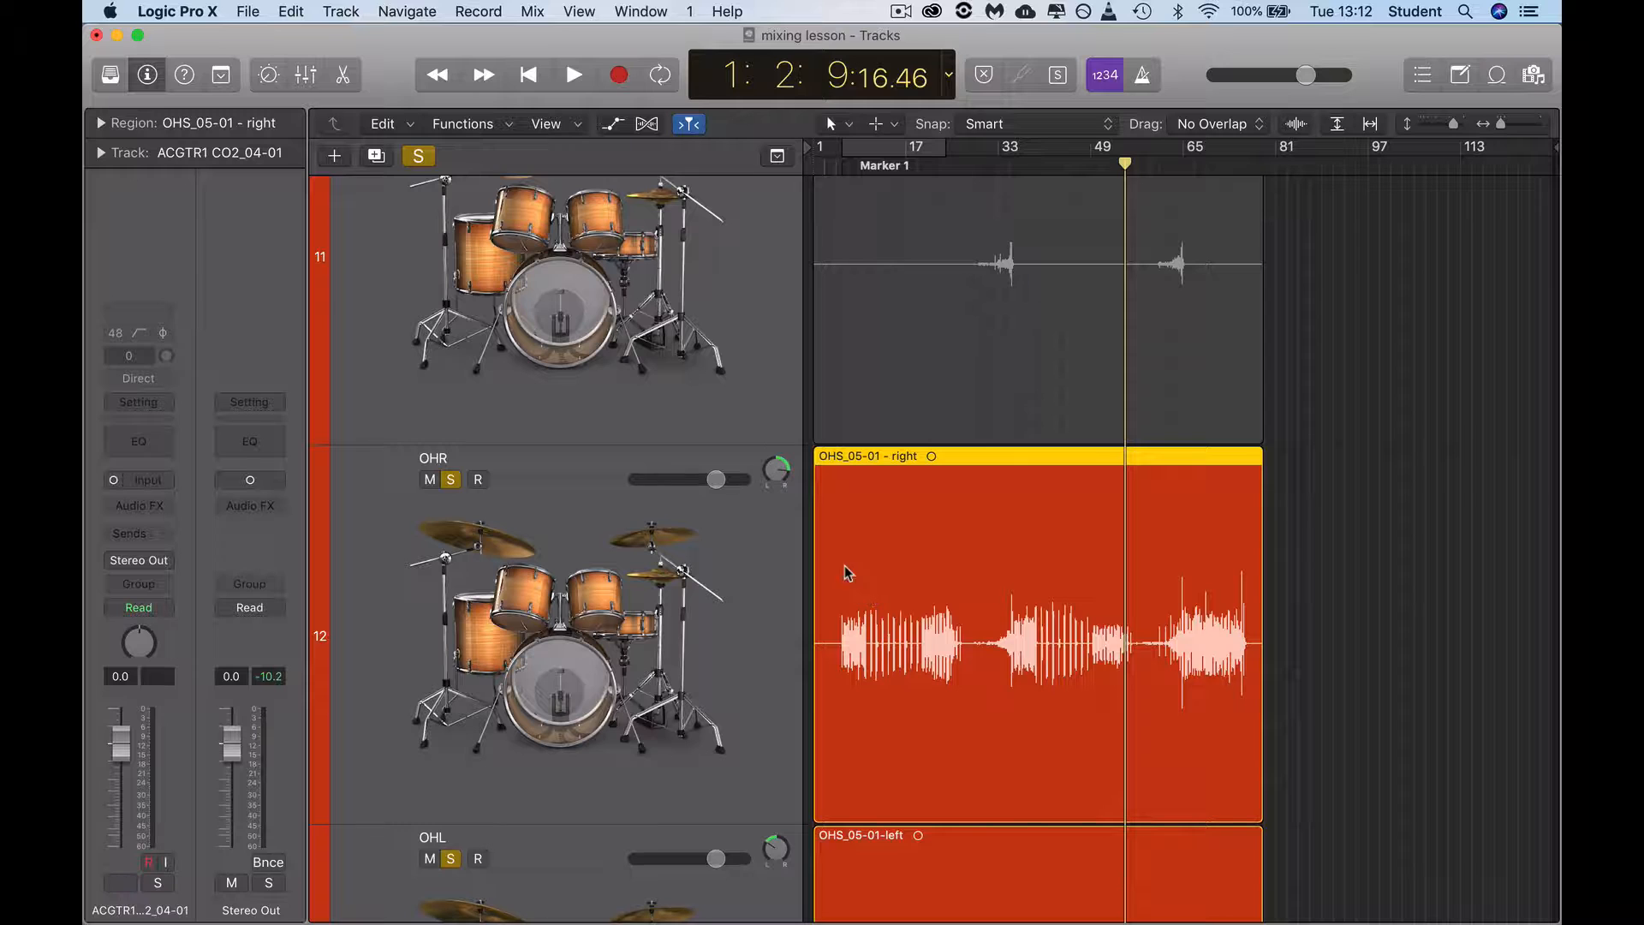
{"action": "scroll", "coordinate": [740, 467], "scroll_direction": "up", "scroll_amount": 20}
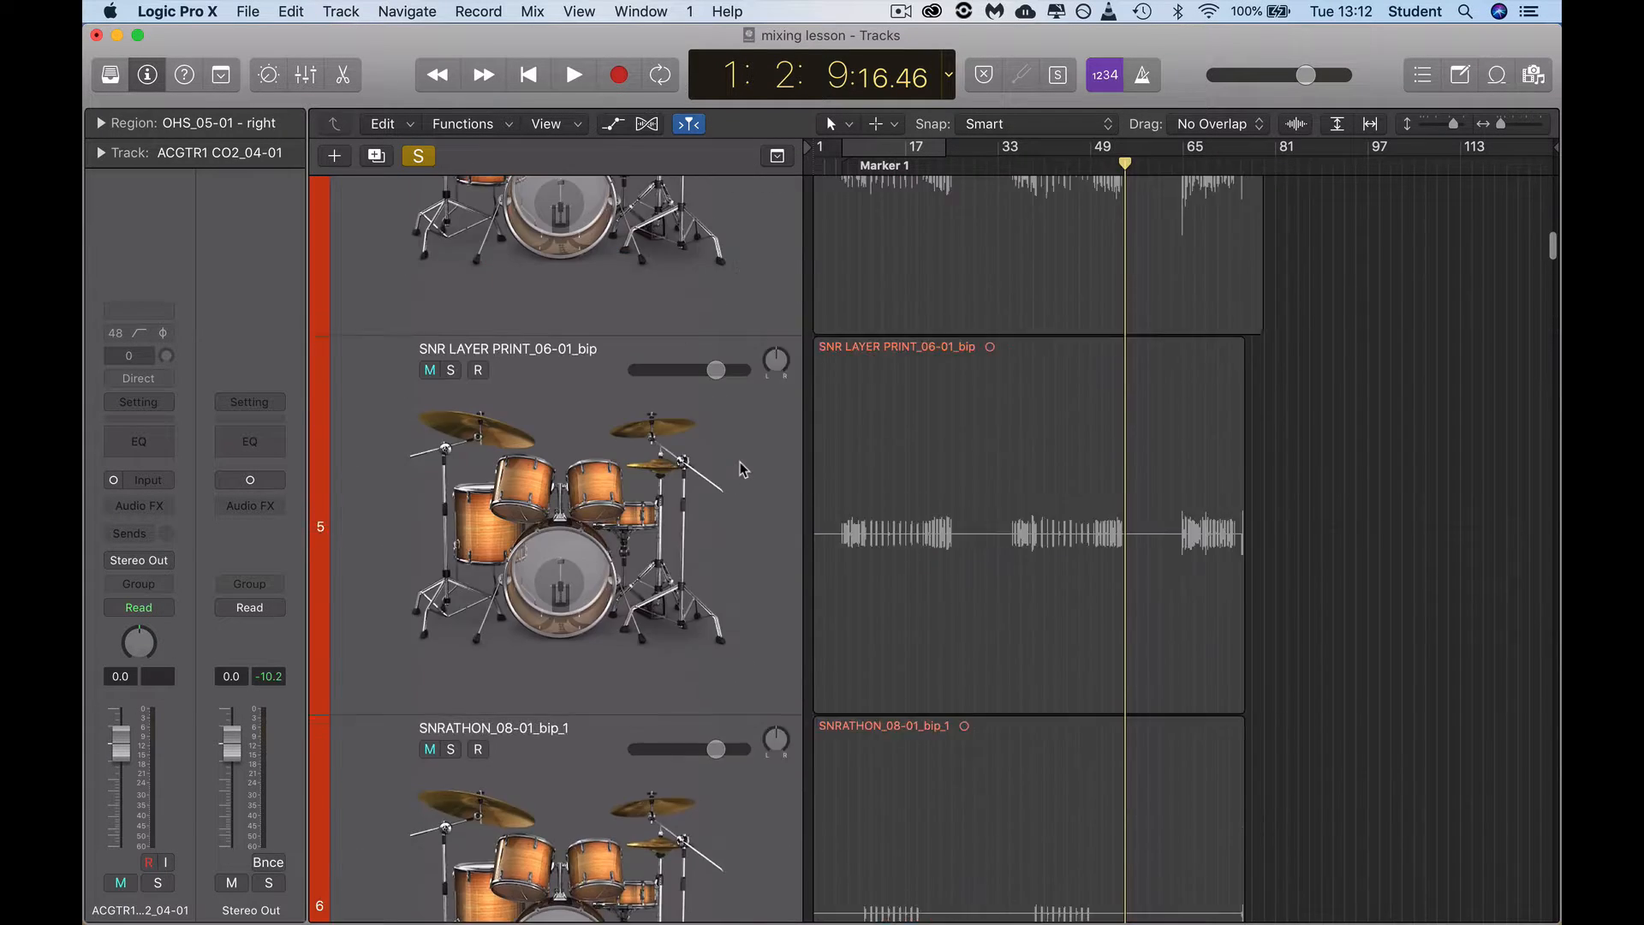
{"action": "scroll", "coordinate": [740, 461], "scroll_direction": "up", "scroll_amount": 20}
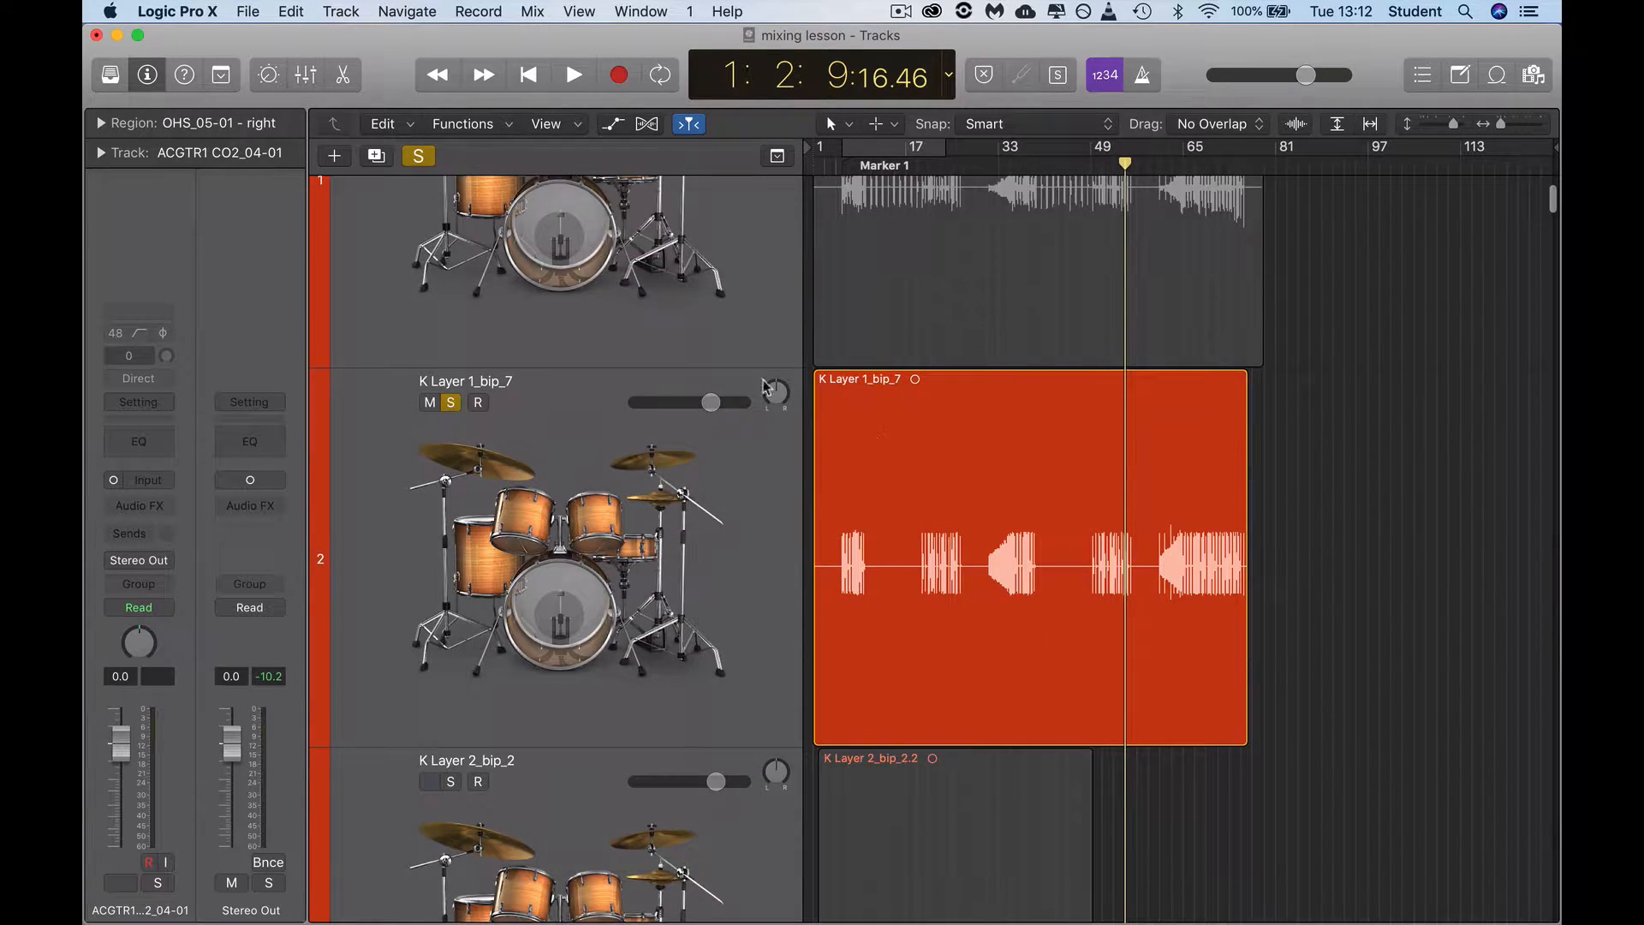
{"action": "scroll", "coordinate": [799, 497], "scroll_direction": "down", "scroll_amount": 5}
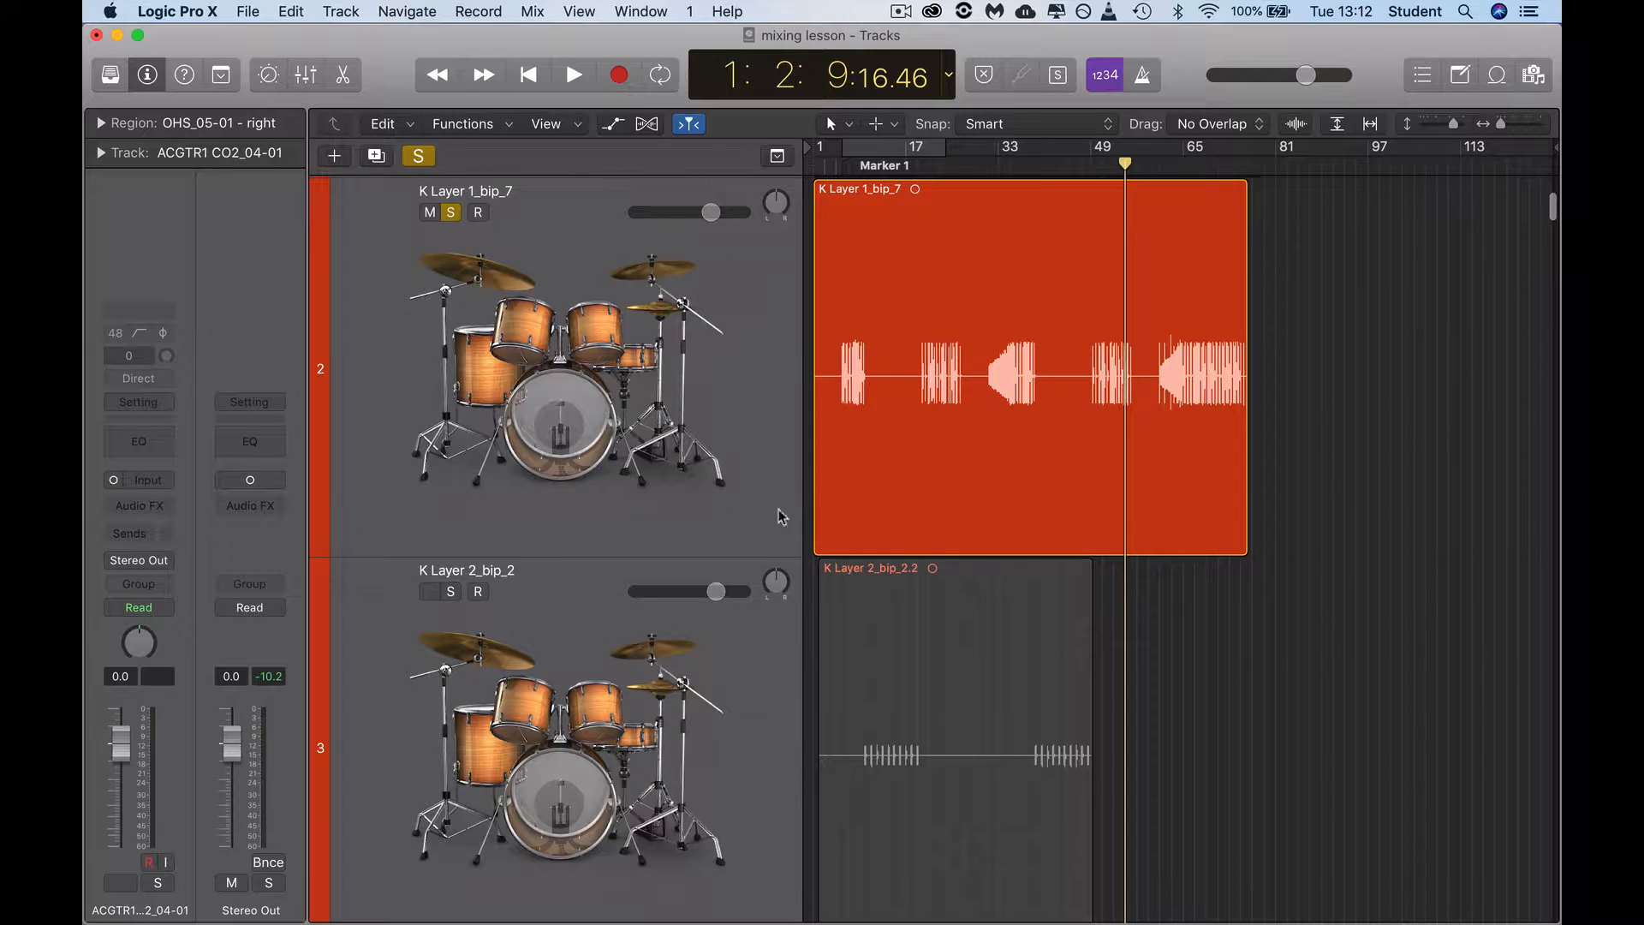
Hide the tracks from K Layer 2_bip_2 through Floor Tom RE20 sticks_05-01 so the kick layer sits directly above the overheads.
{"action": "left_click", "coordinate": [758, 650]}
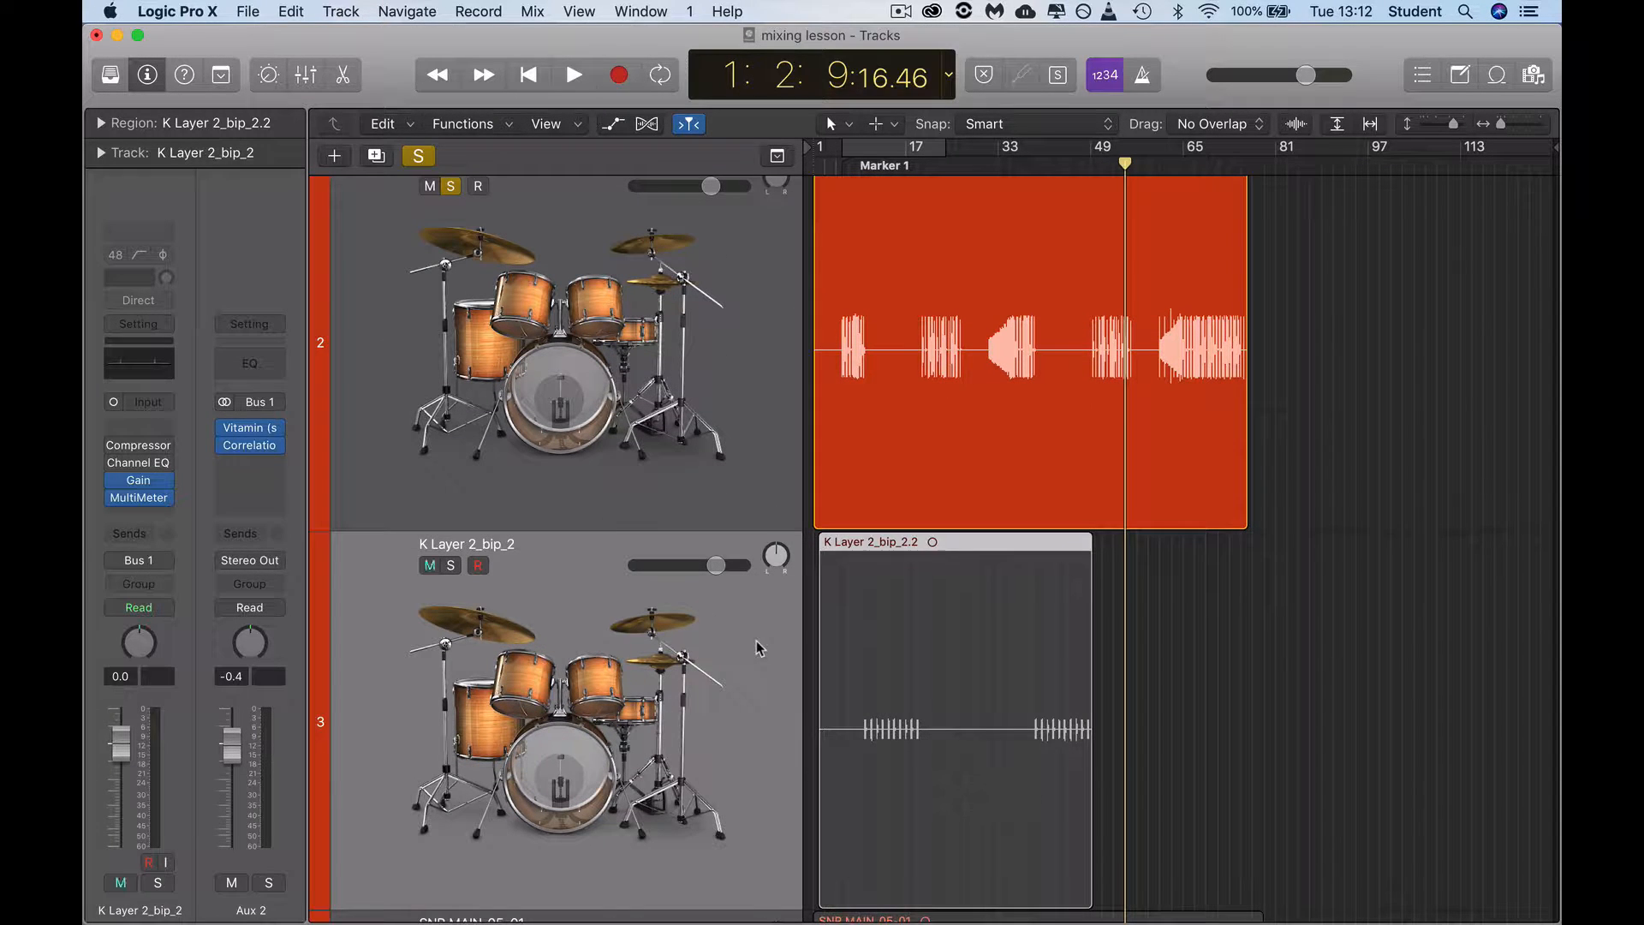
{"action": "scroll", "coordinate": [745, 724], "scroll_direction": "down", "scroll_amount": 5}
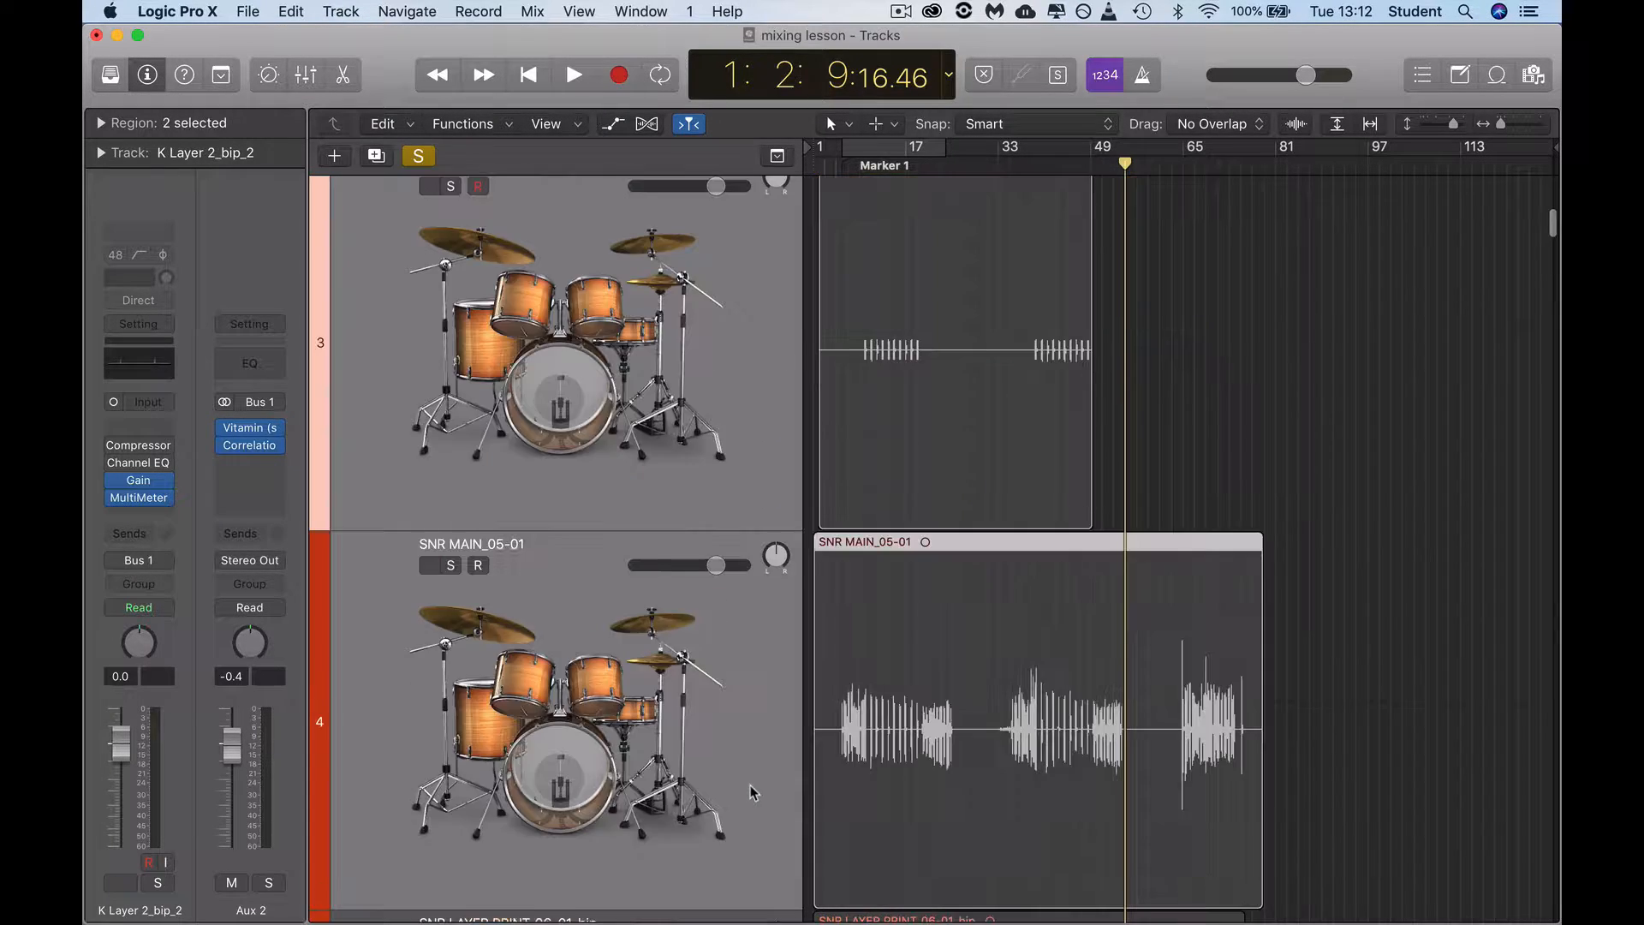
{"action": "left_click_drag", "start_coordinate": [1502, 126], "coordinate": [1487, 126]}
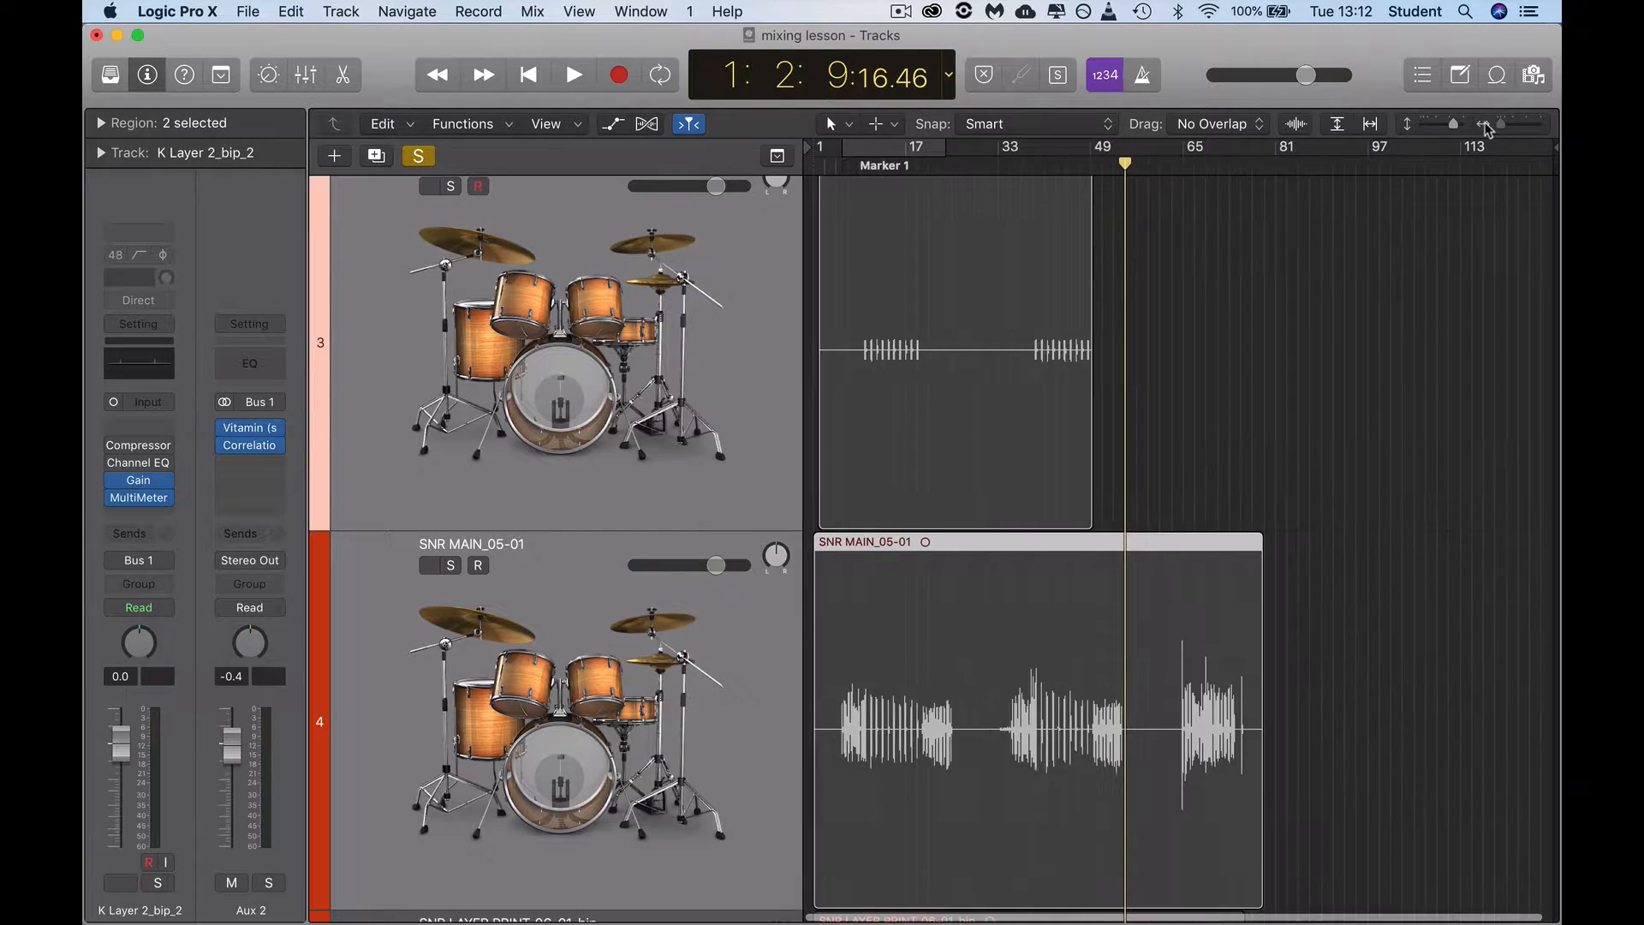
{"action": "left_click", "coordinate": [1430, 125]}
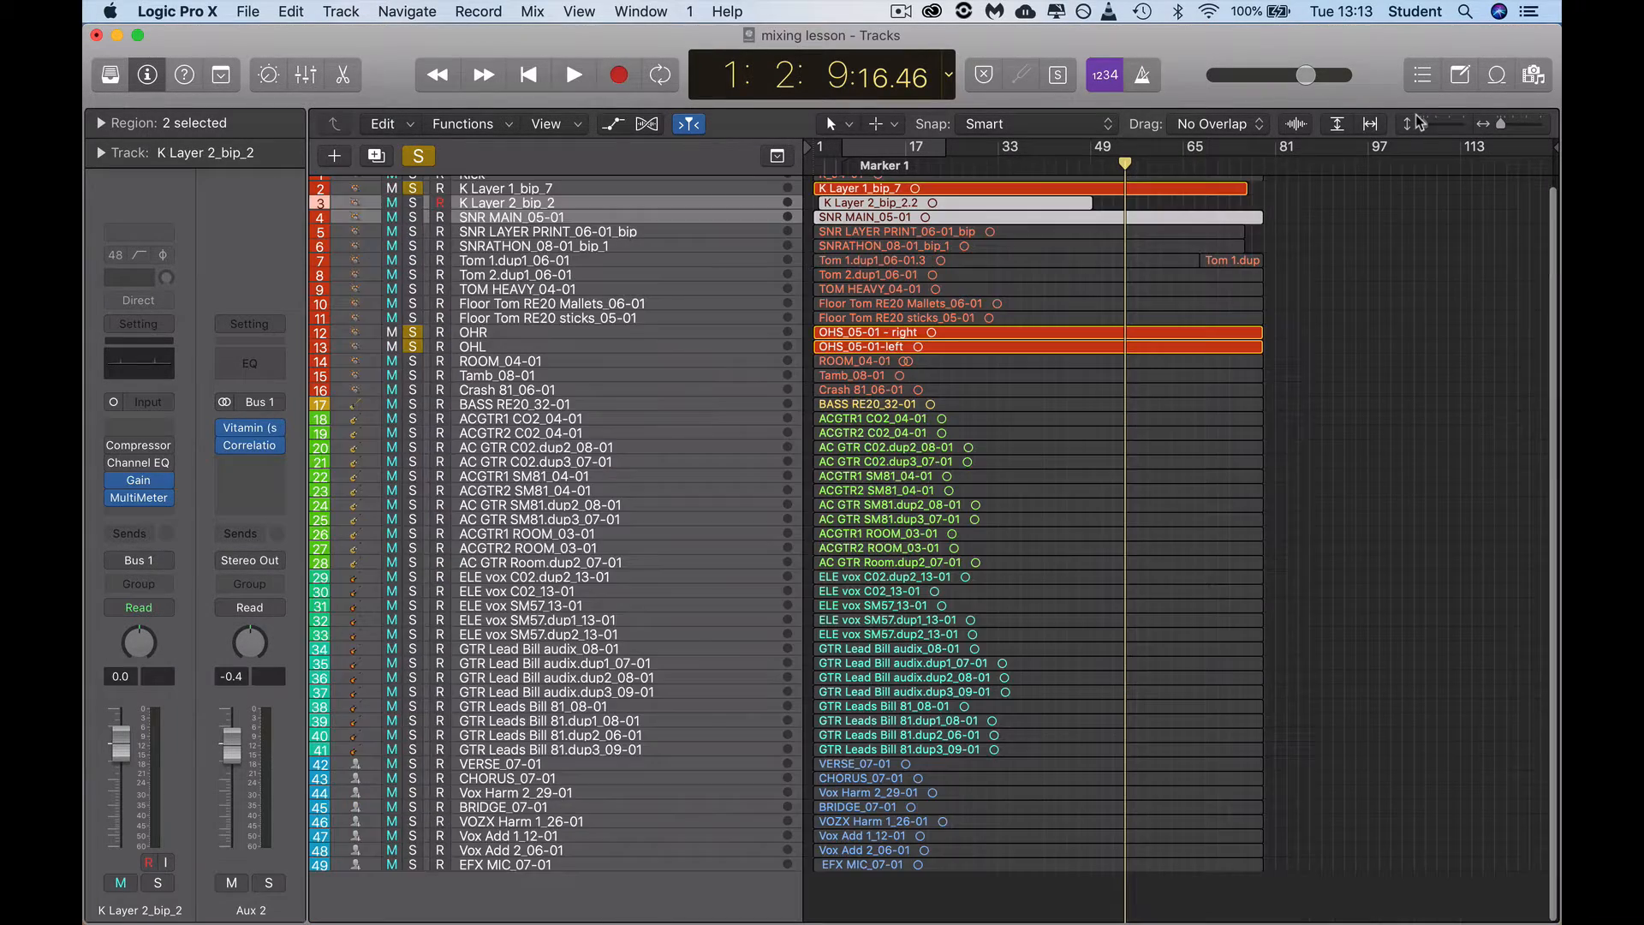
{"action": "left_click_drag", "start_coordinate": [1427, 121], "coordinate": [1439, 122]}
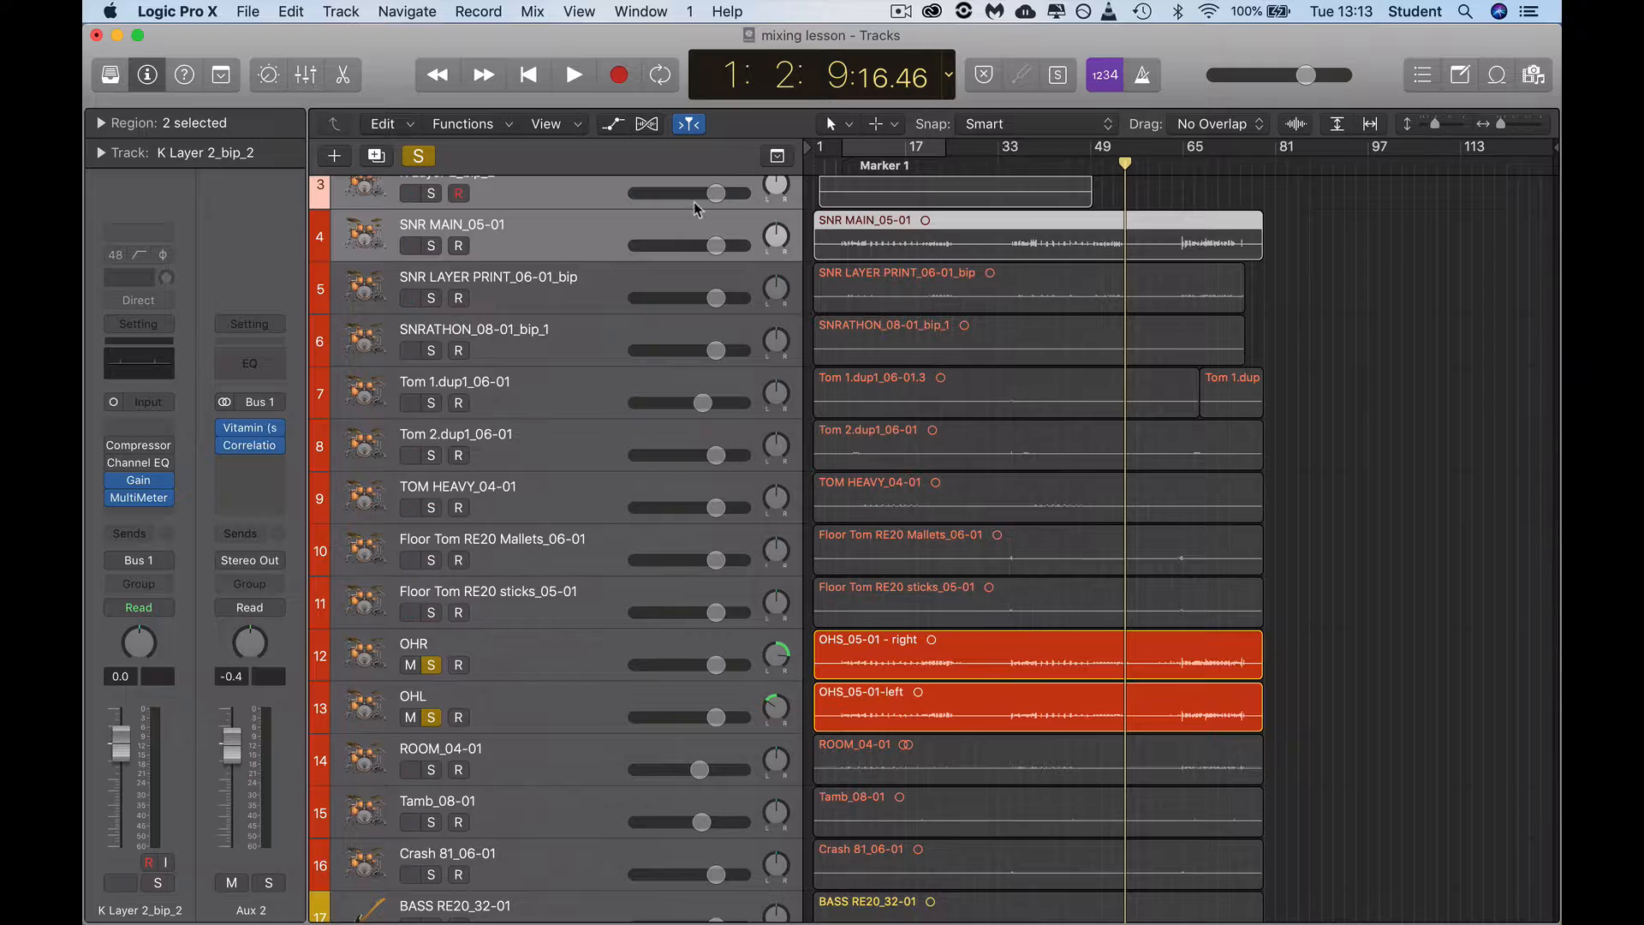
{"action": "left_click", "coordinate": [547, 280]}
{"action": "scroll", "coordinate": [550, 216], "scroll_direction": "up", "scroll_amount": 2}
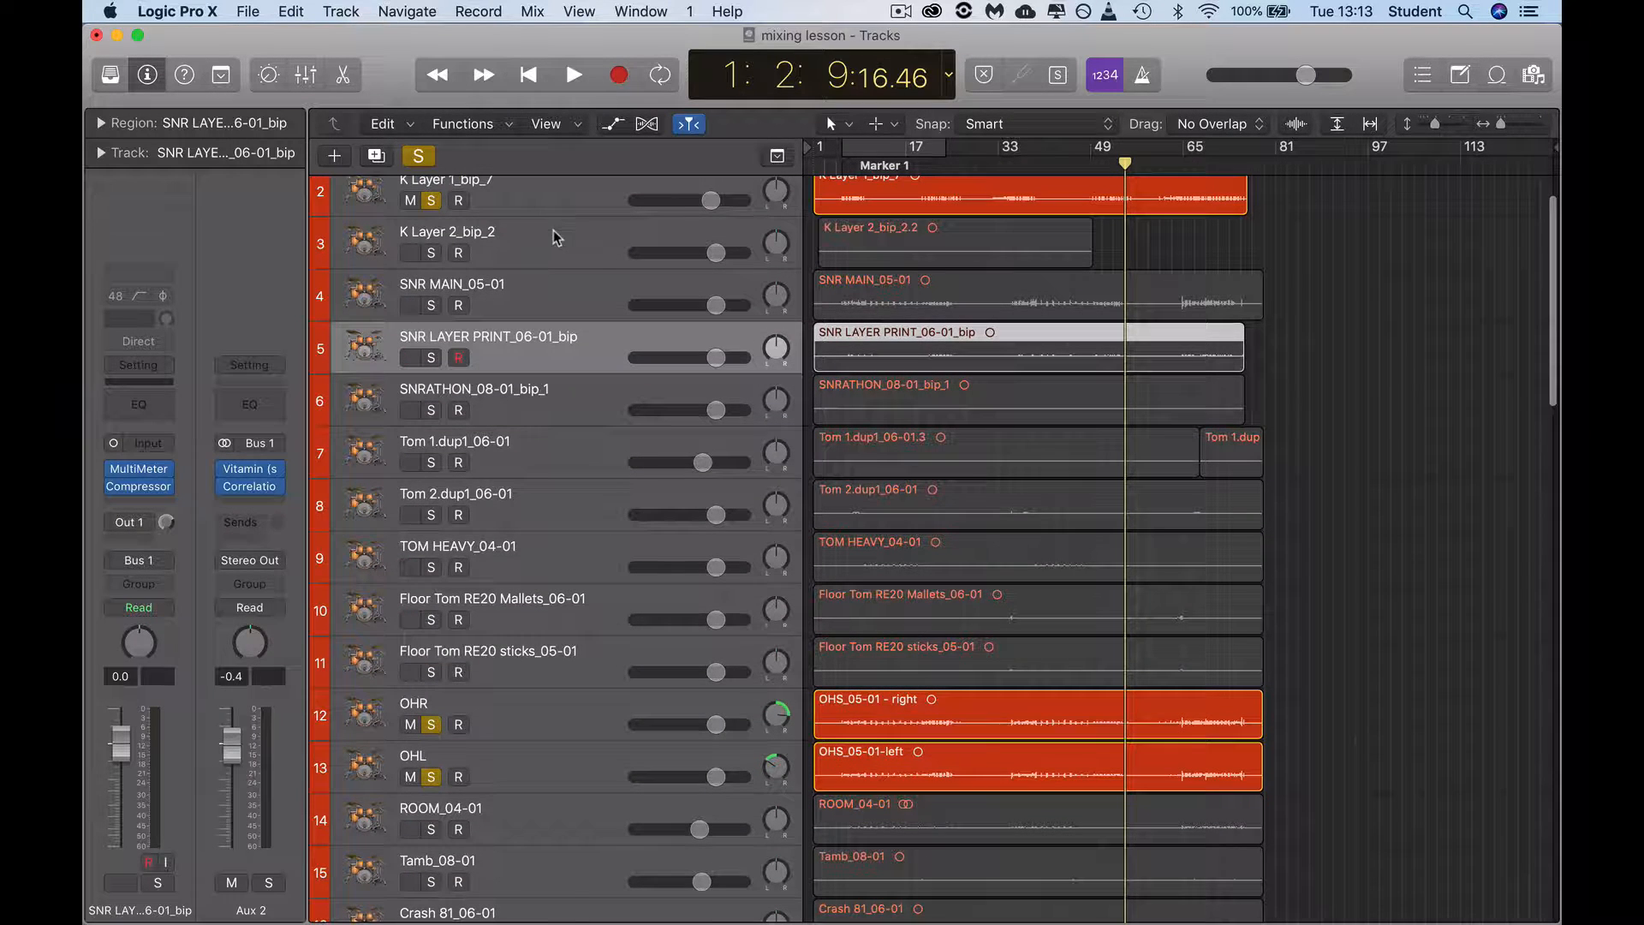
{"action": "left_click_drag", "start_coordinate": [561, 255], "coordinate": [557, 655]}
{"action": "right_click", "coordinate": [557, 655]}
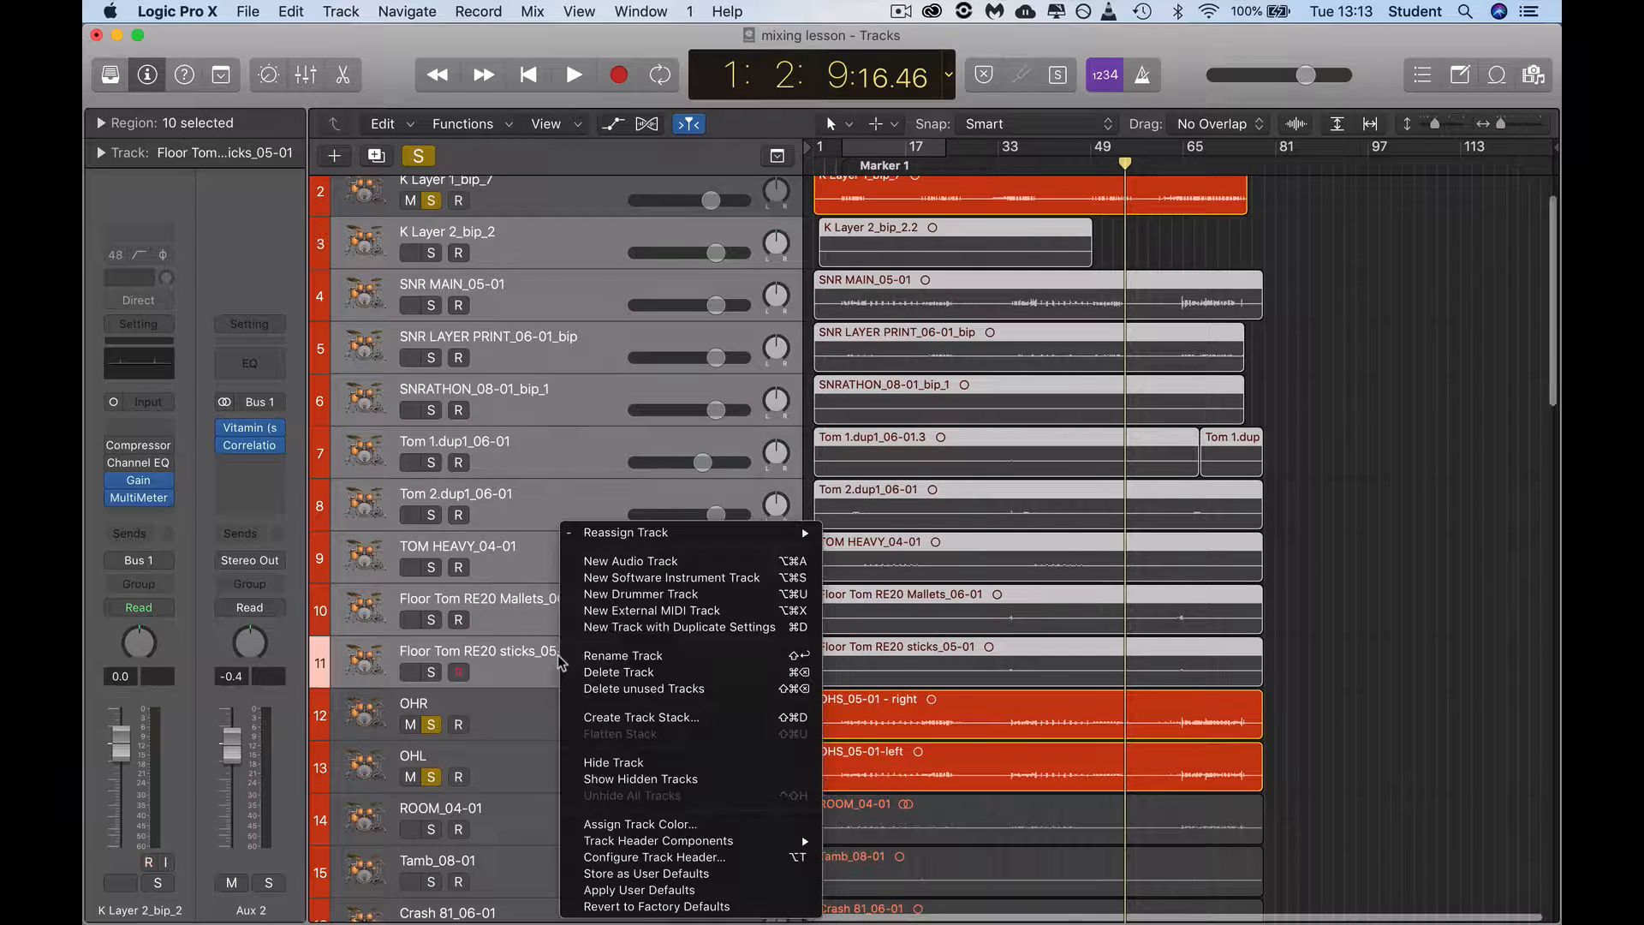
{"action": "left_click", "coordinate": [636, 769]}
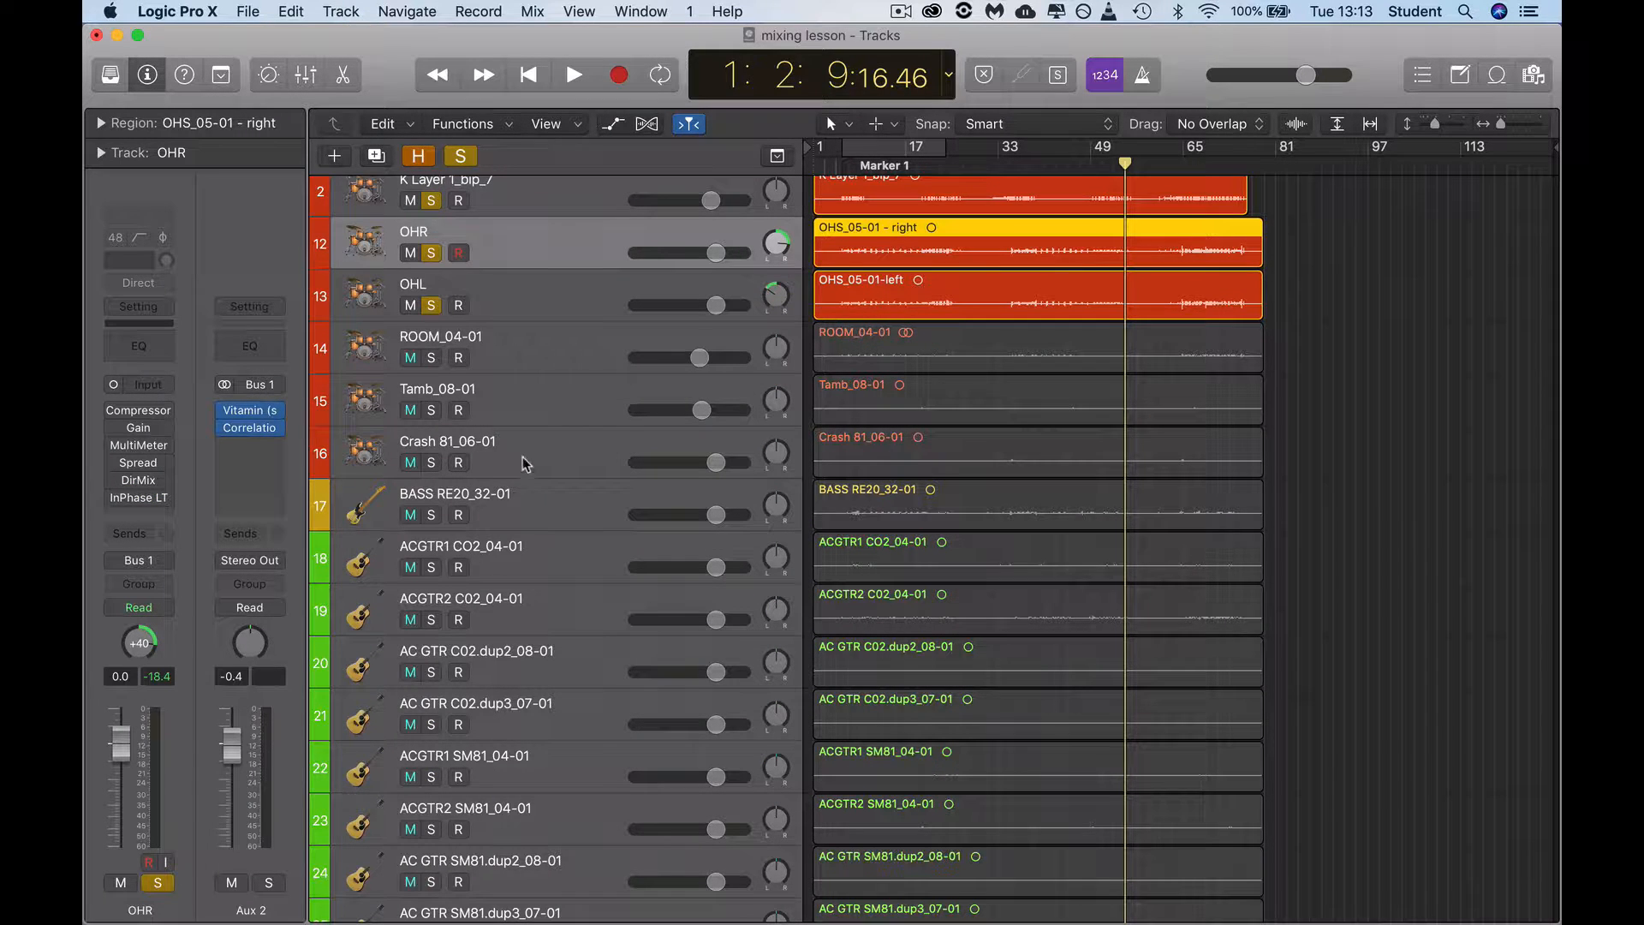
Enlarge the waveforms around bar 55 and place the playhead just before the kick hit, at 1:2:9:15.0.
{"action": "scroll", "coordinate": [527, 470], "scroll_direction": "up", "scroll_amount": 3}
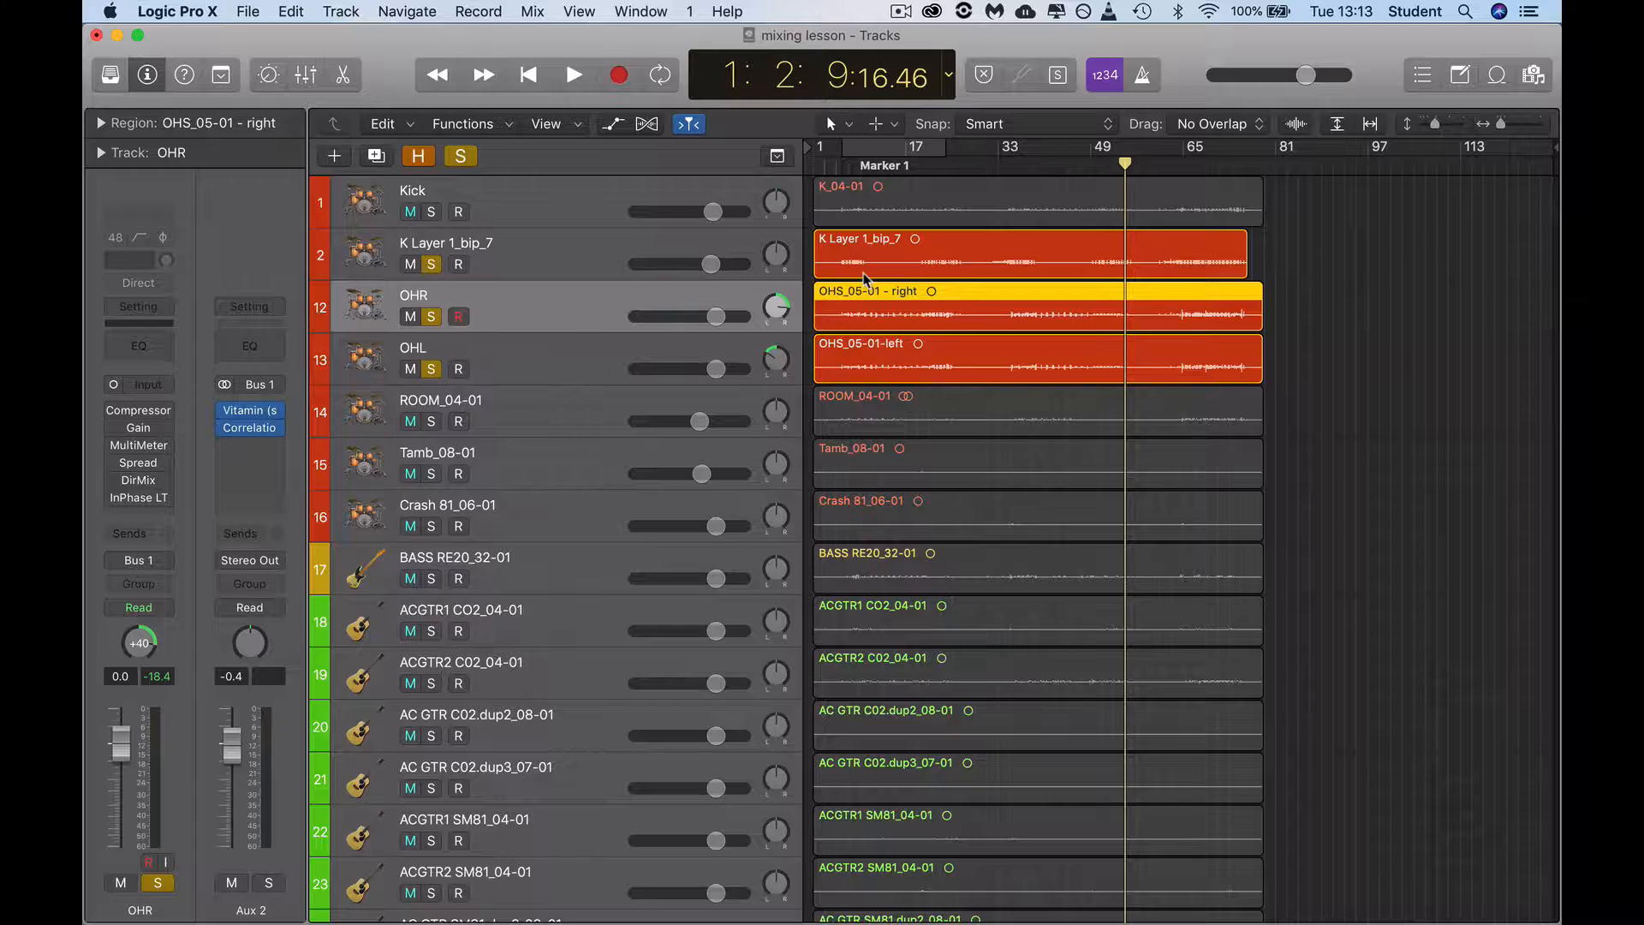
{"action": "scroll", "coordinate": [866, 280], "scroll_direction": "up", "scroll_amount": 5}
{"action": "scroll", "coordinate": [866, 280], "scroll_direction": "up", "scroll_amount": 8}
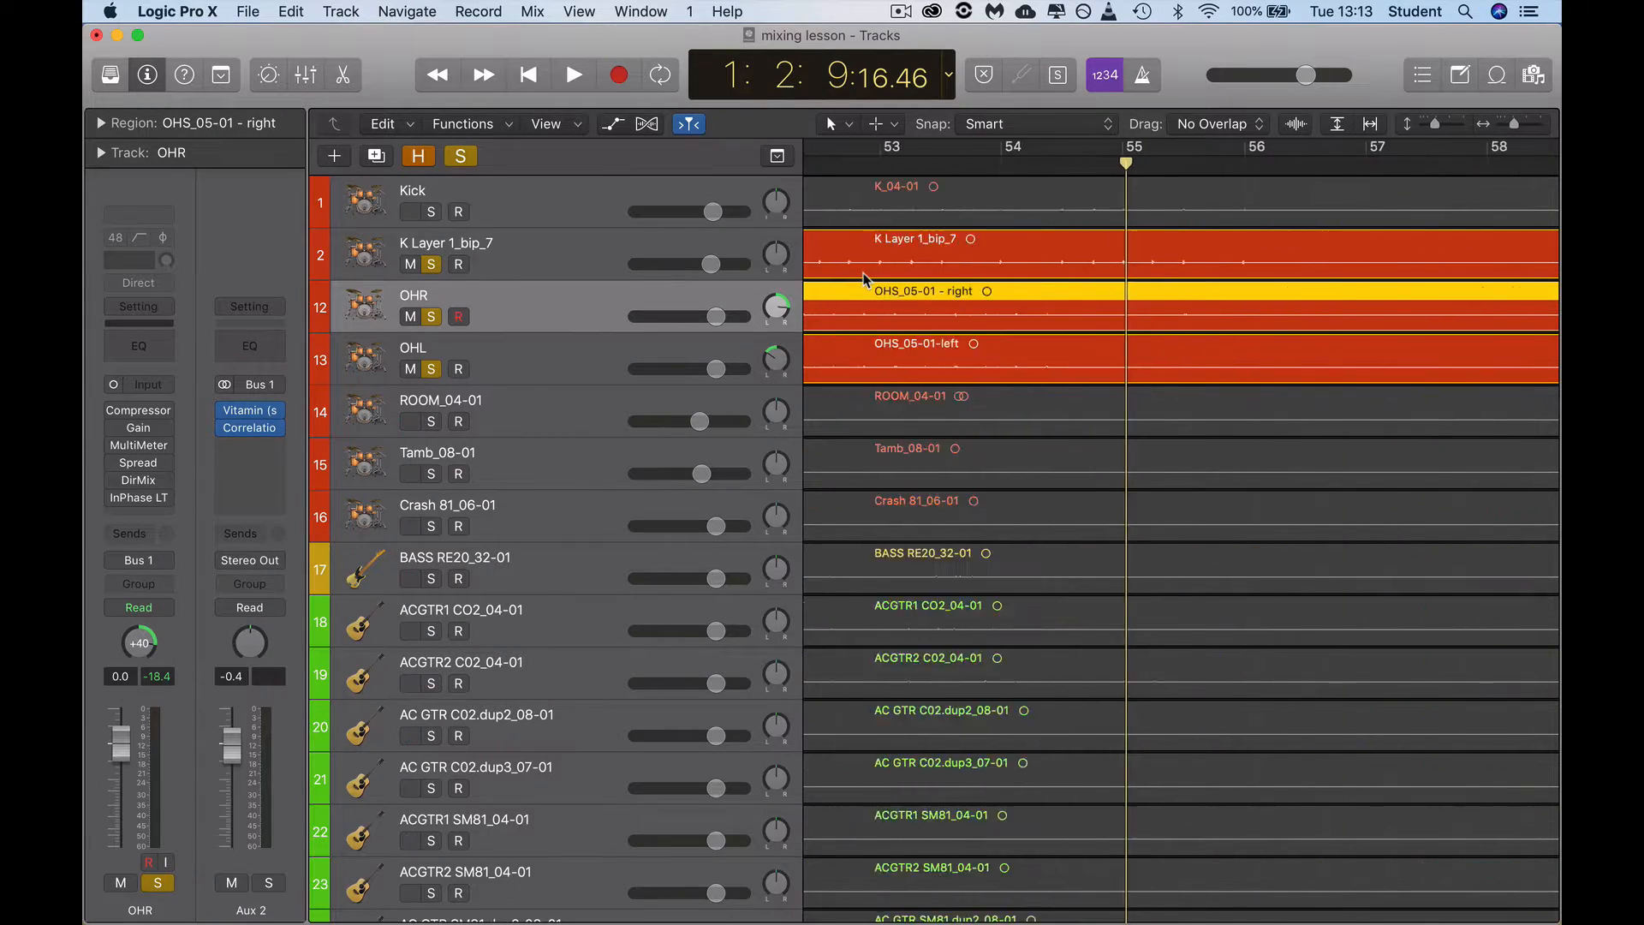
{"action": "scroll", "coordinate": [866, 280], "scroll_direction": "up", "scroll_amount": 6}
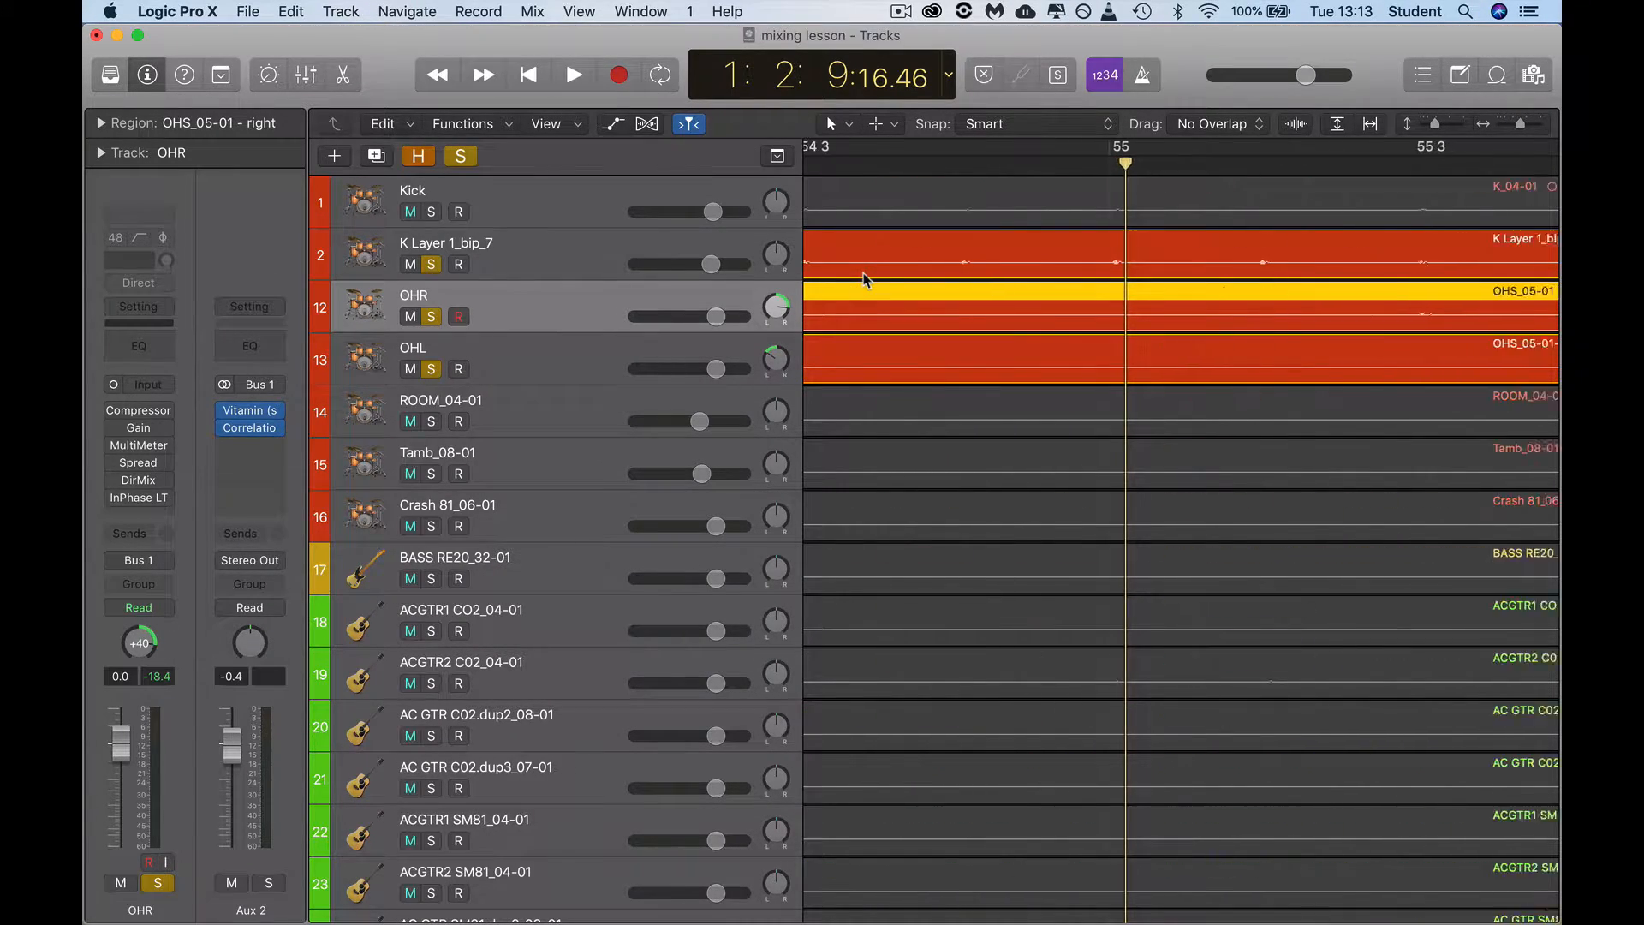
{"action": "left_click_drag", "start_coordinate": [1523, 129], "coordinate": [1453, 133]}
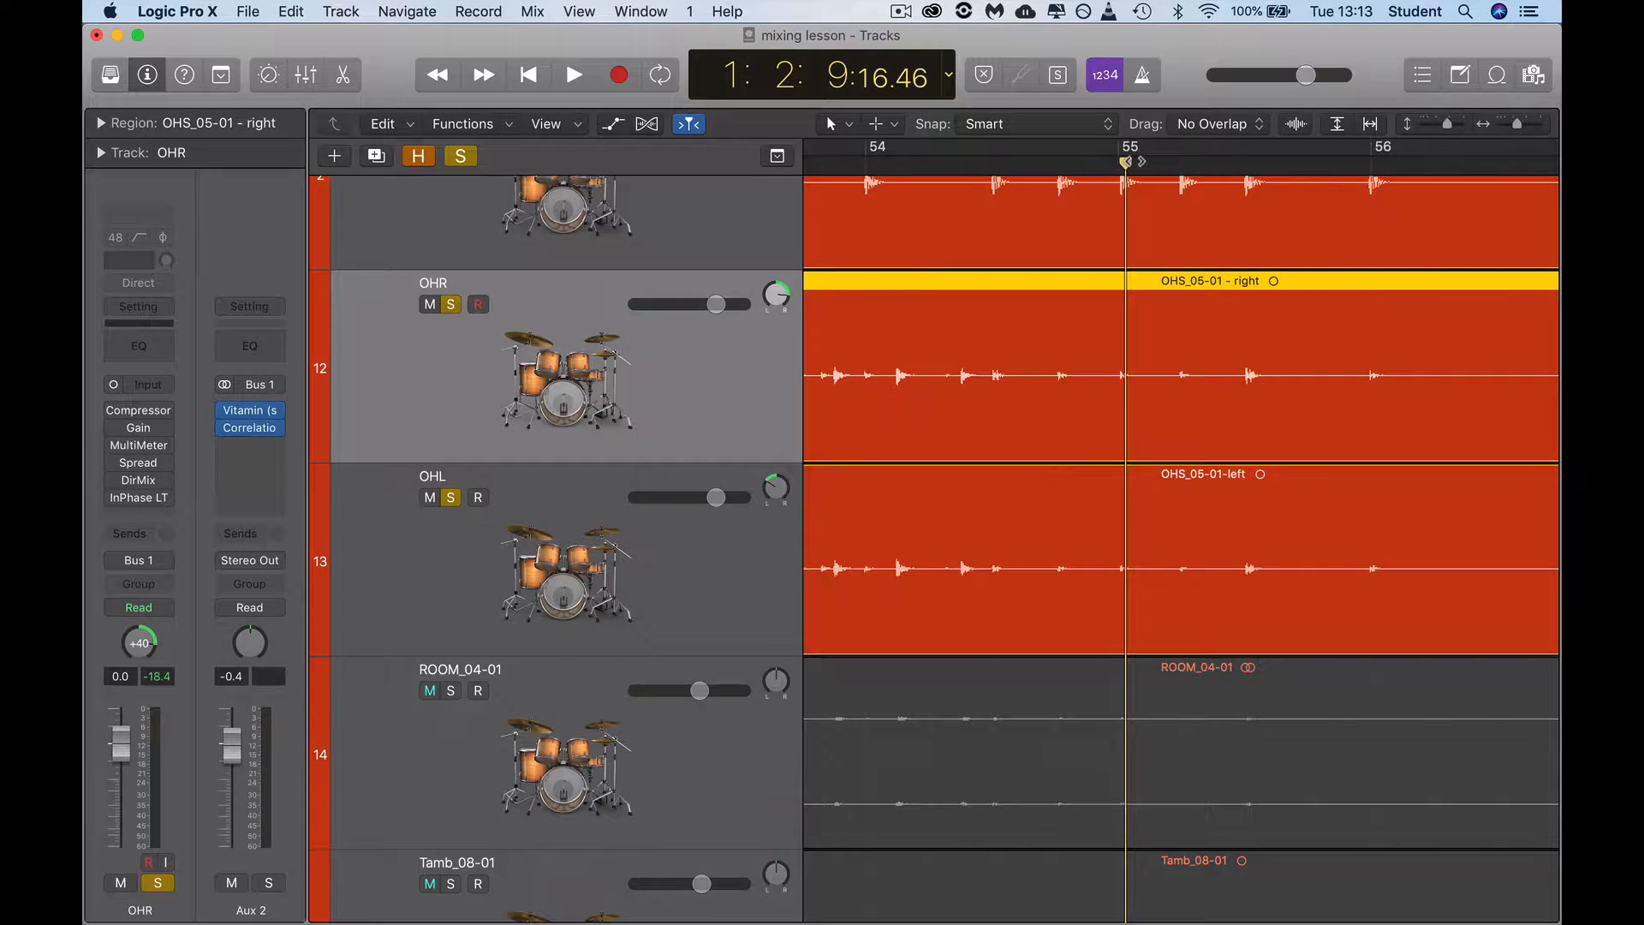
{"action": "left_click_drag", "start_coordinate": [1124, 164], "coordinate": [1118, 162]}
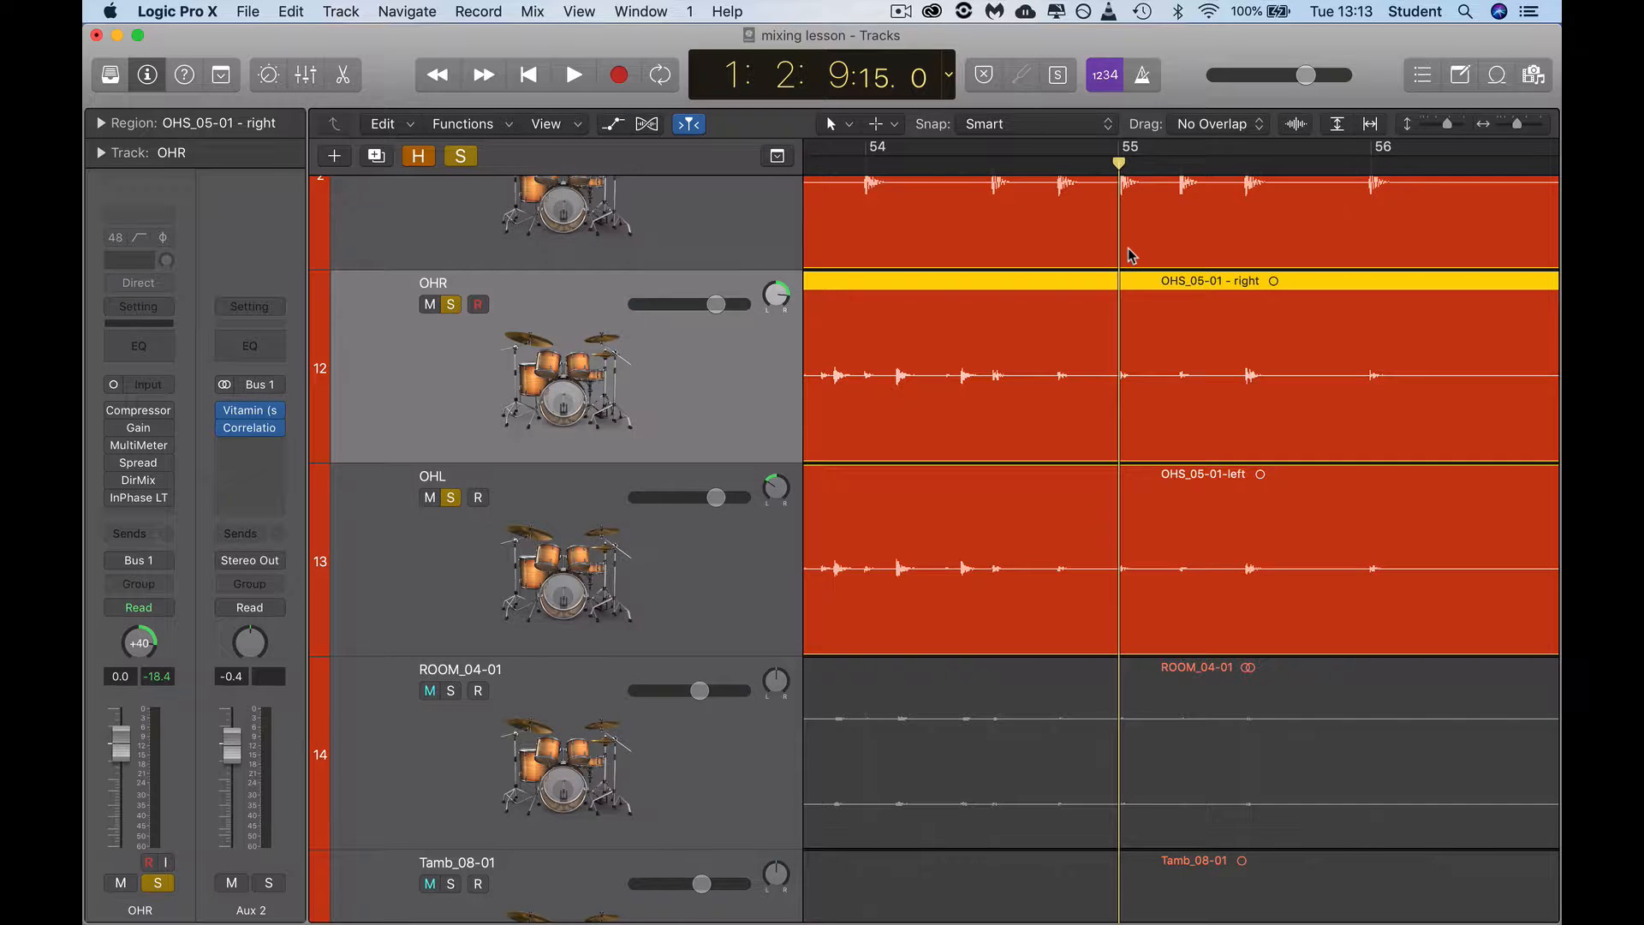
Fine-position the playhead on the onset of the bar 55 kick hit, at 1:2:9:15.30.
{"action": "key", "text": "super+Right"}
{"action": "key", "text": "super+Right"}
{"action": "key", "text": "super+Right"}
{"action": "key", "text": "super+Right"}
{"action": "key", "text": "super+Right"}
{"action": "key", "text": "super+Left"}
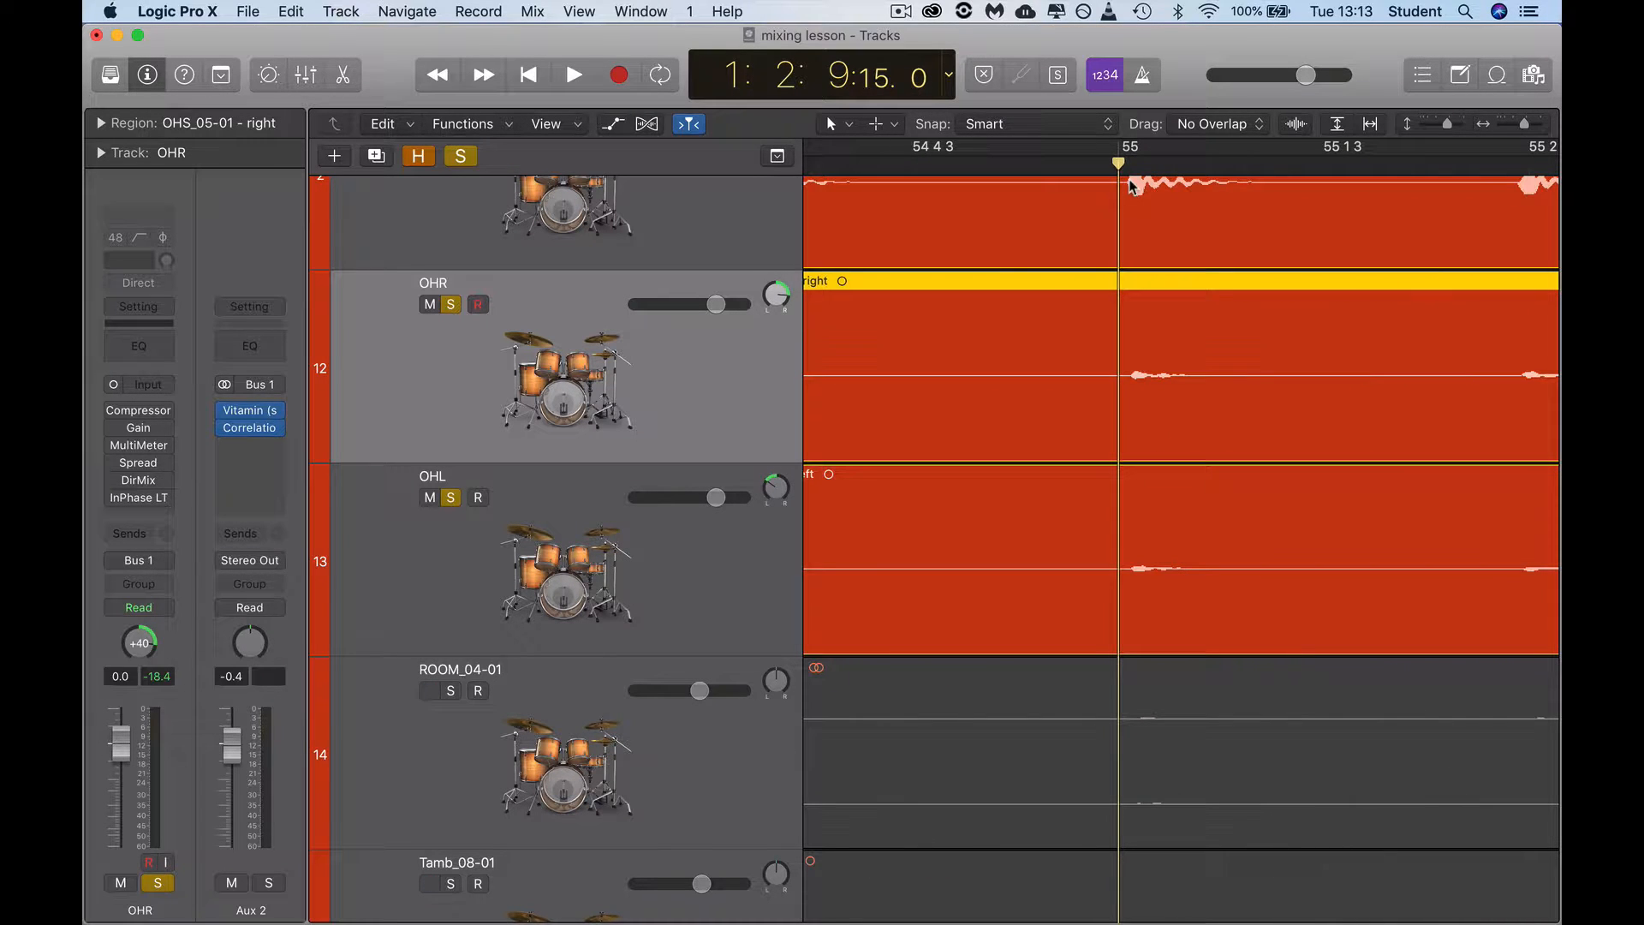
{"action": "left_click_drag", "start_coordinate": [1119, 163], "coordinate": [1129, 165]}
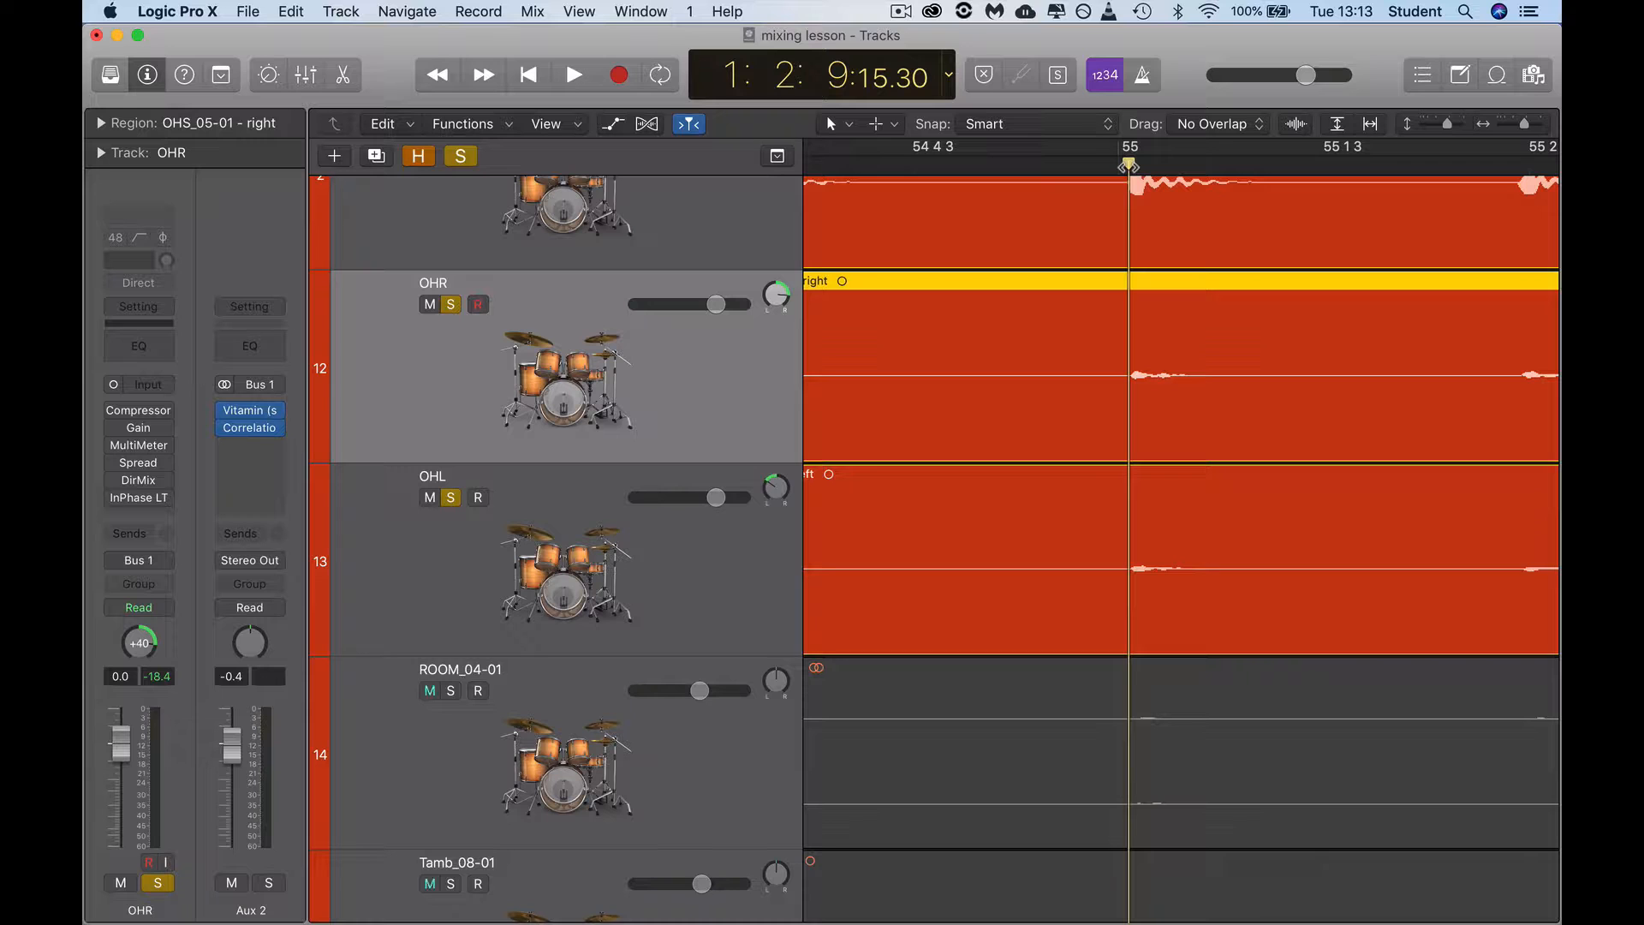
Compare the timing and shape of the bar 55 hit in K Layer 1_bip_7 with the OHR and OHL overhead waveforms.
{"action": "key", "text": "super+Right"}
{"action": "key", "text": "super+Right"}
{"action": "key", "text": "super+Right"}
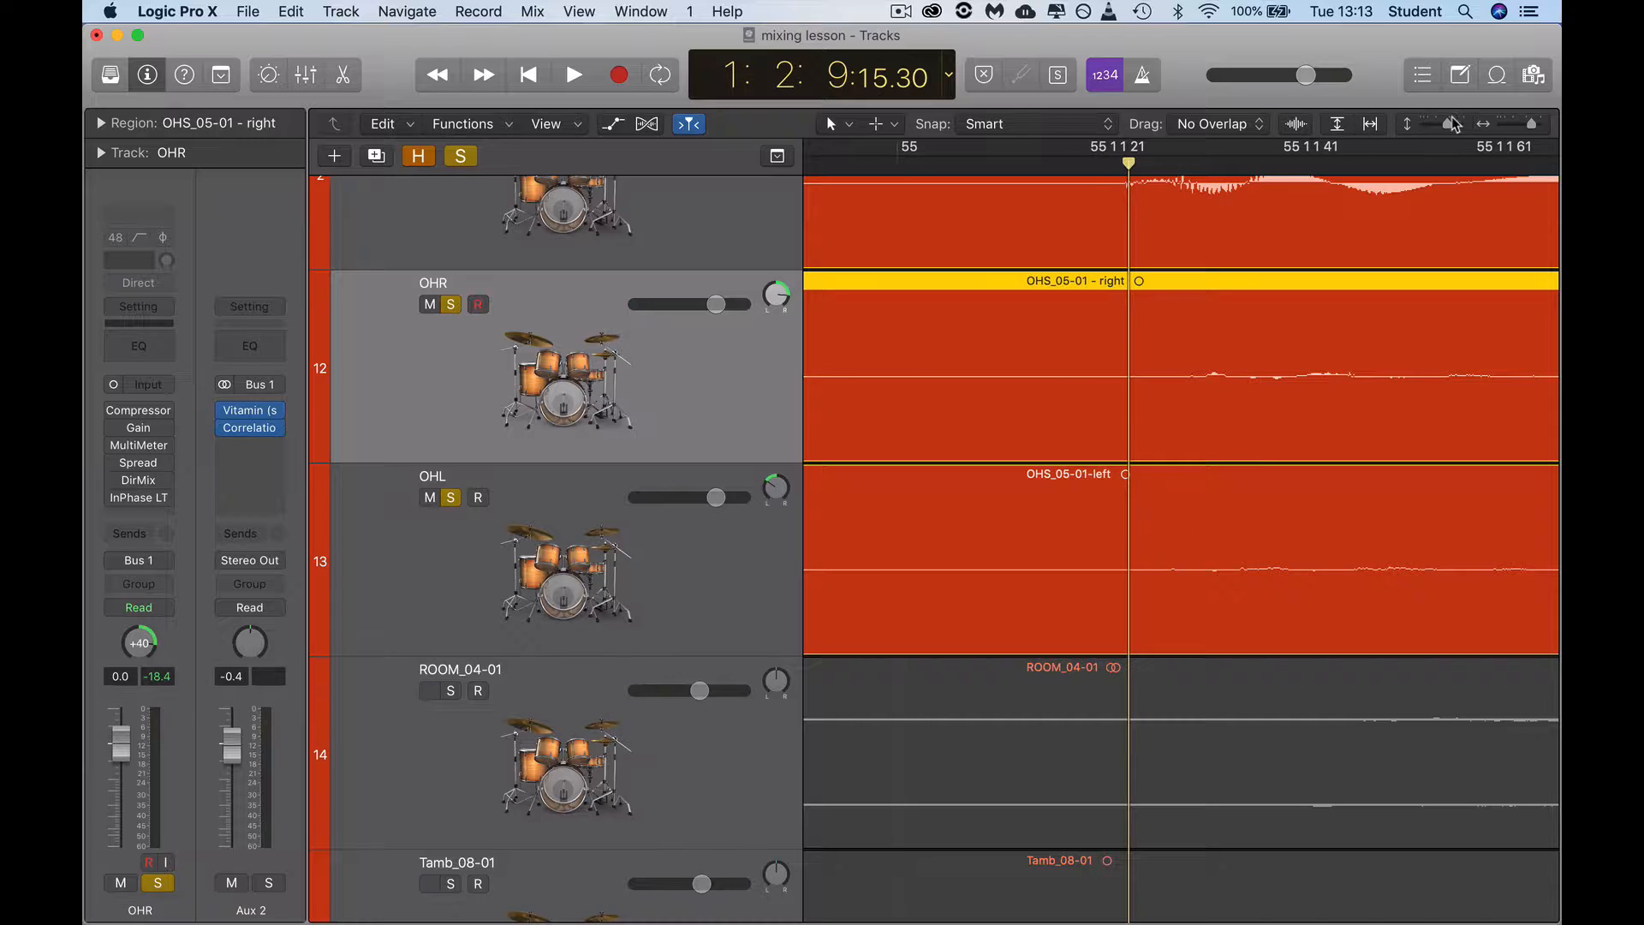
{"action": "mouse_move", "coordinate": [1453, 125]}
{"action": "left_mouse_down"}
{"action": "mouse_move", "coordinate": [1530, 126]}
{"action": "mouse_move", "coordinate": [1457, 128]}
{"action": "left_mouse_up"}
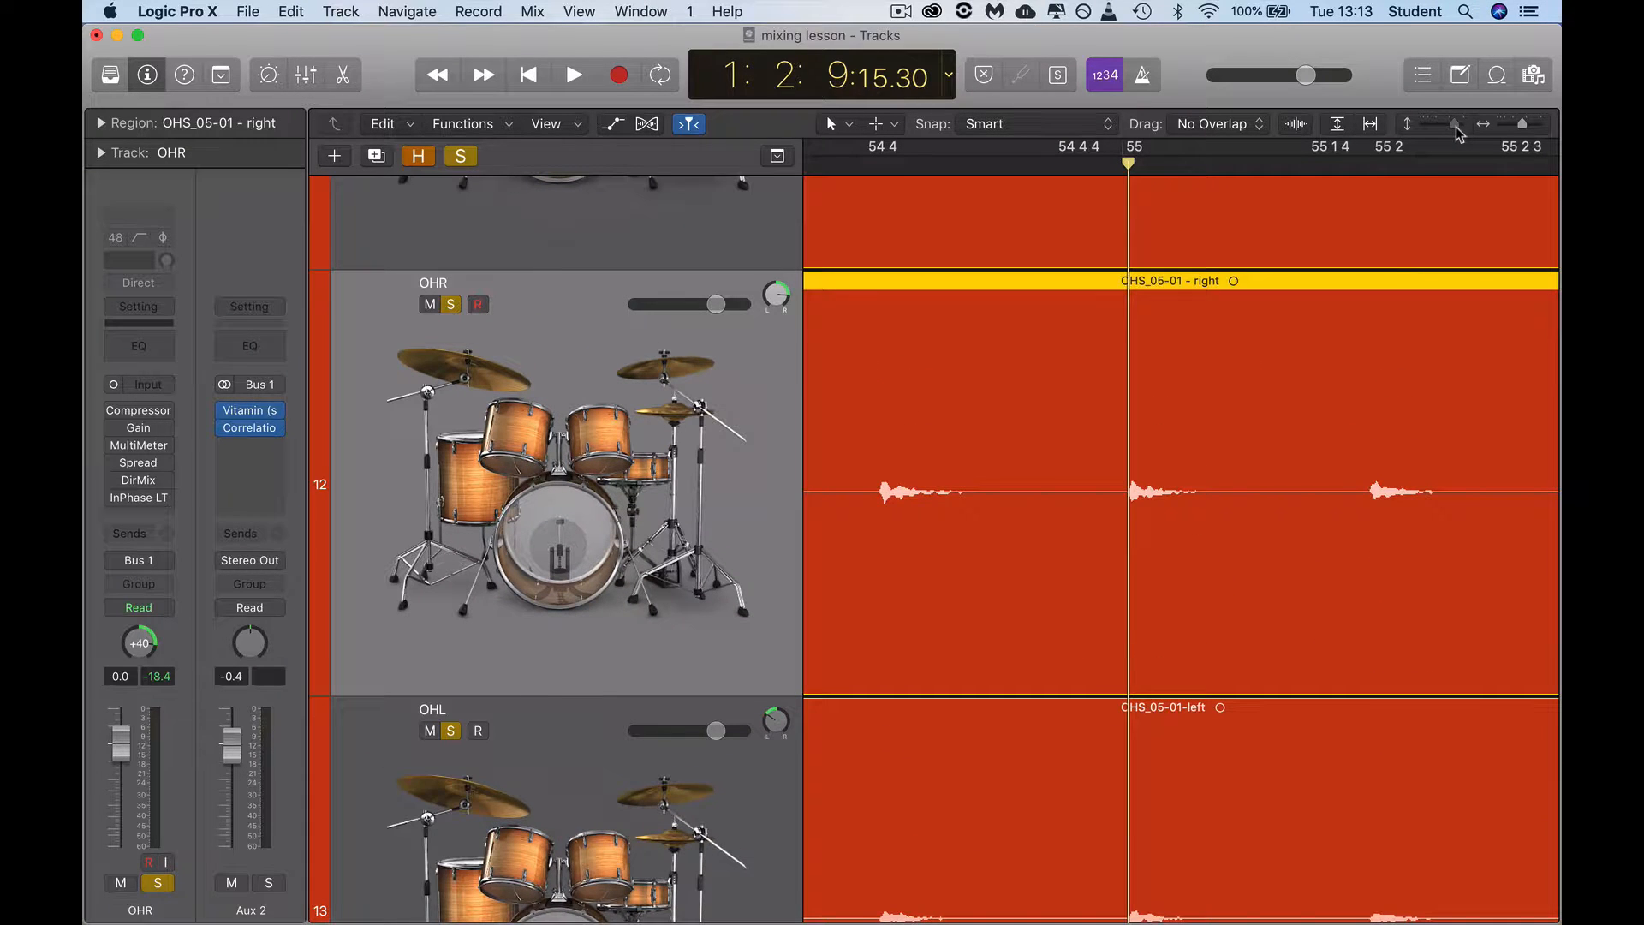
{"action": "scroll", "coordinate": [1087, 425], "scroll_direction": "up", "scroll_amount": 5}
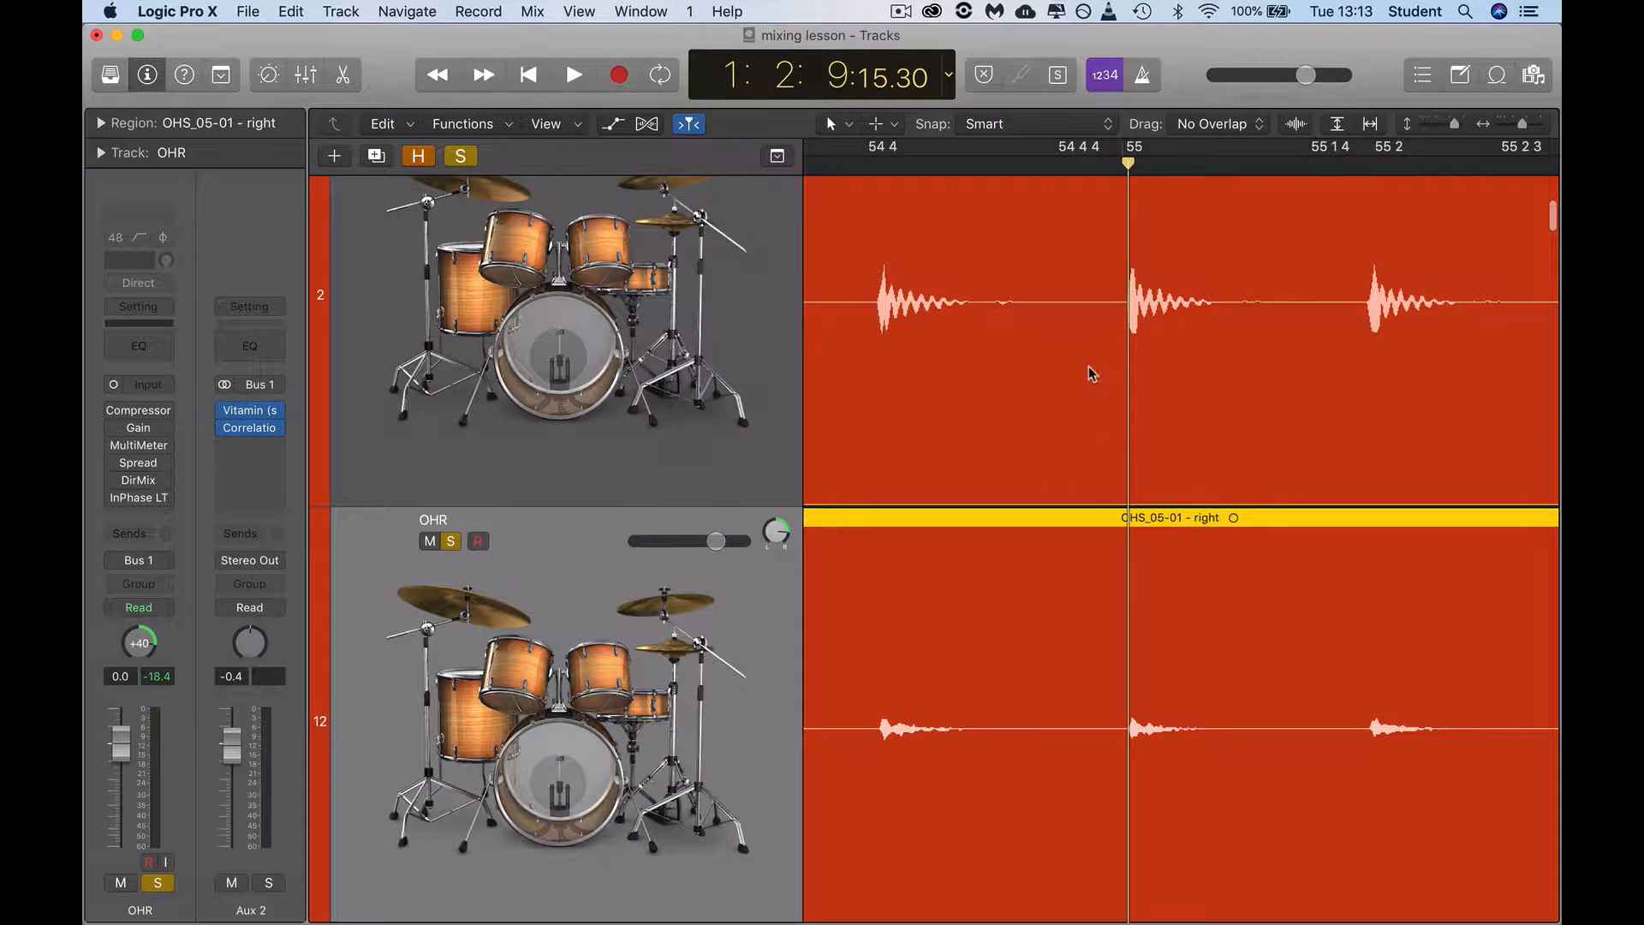
{"action": "scroll", "coordinate": [1028, 475], "scroll_direction": "up", "scroll_amount": 3}
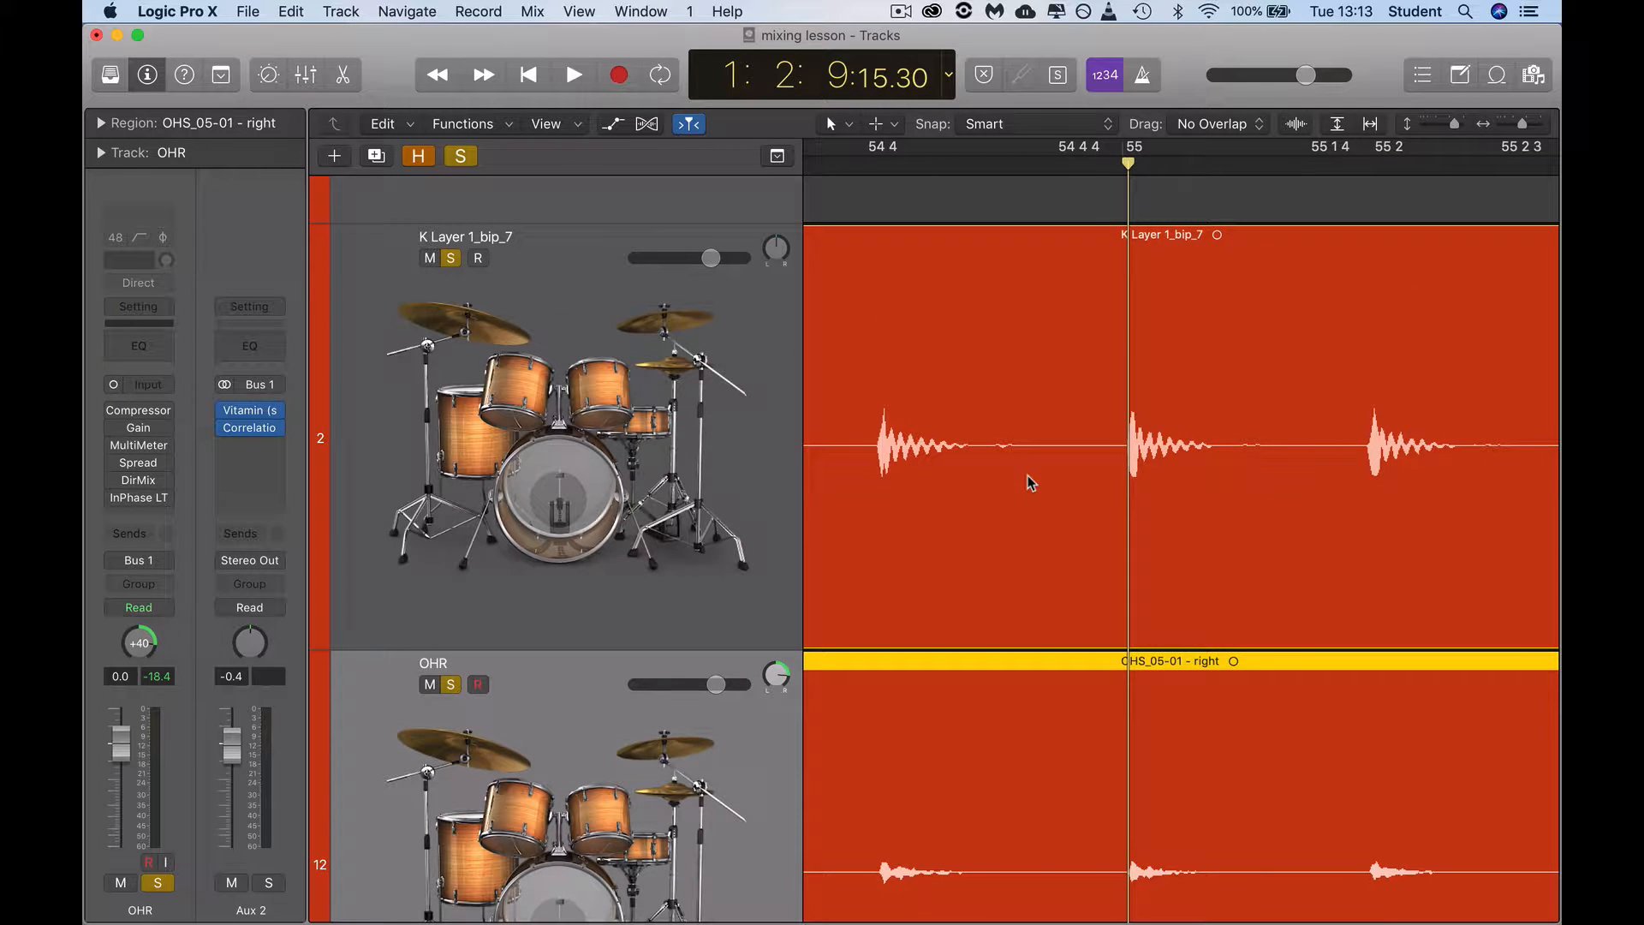
{"action": "scroll", "coordinate": [1028, 475], "scroll_direction": "down", "scroll_amount": 5}
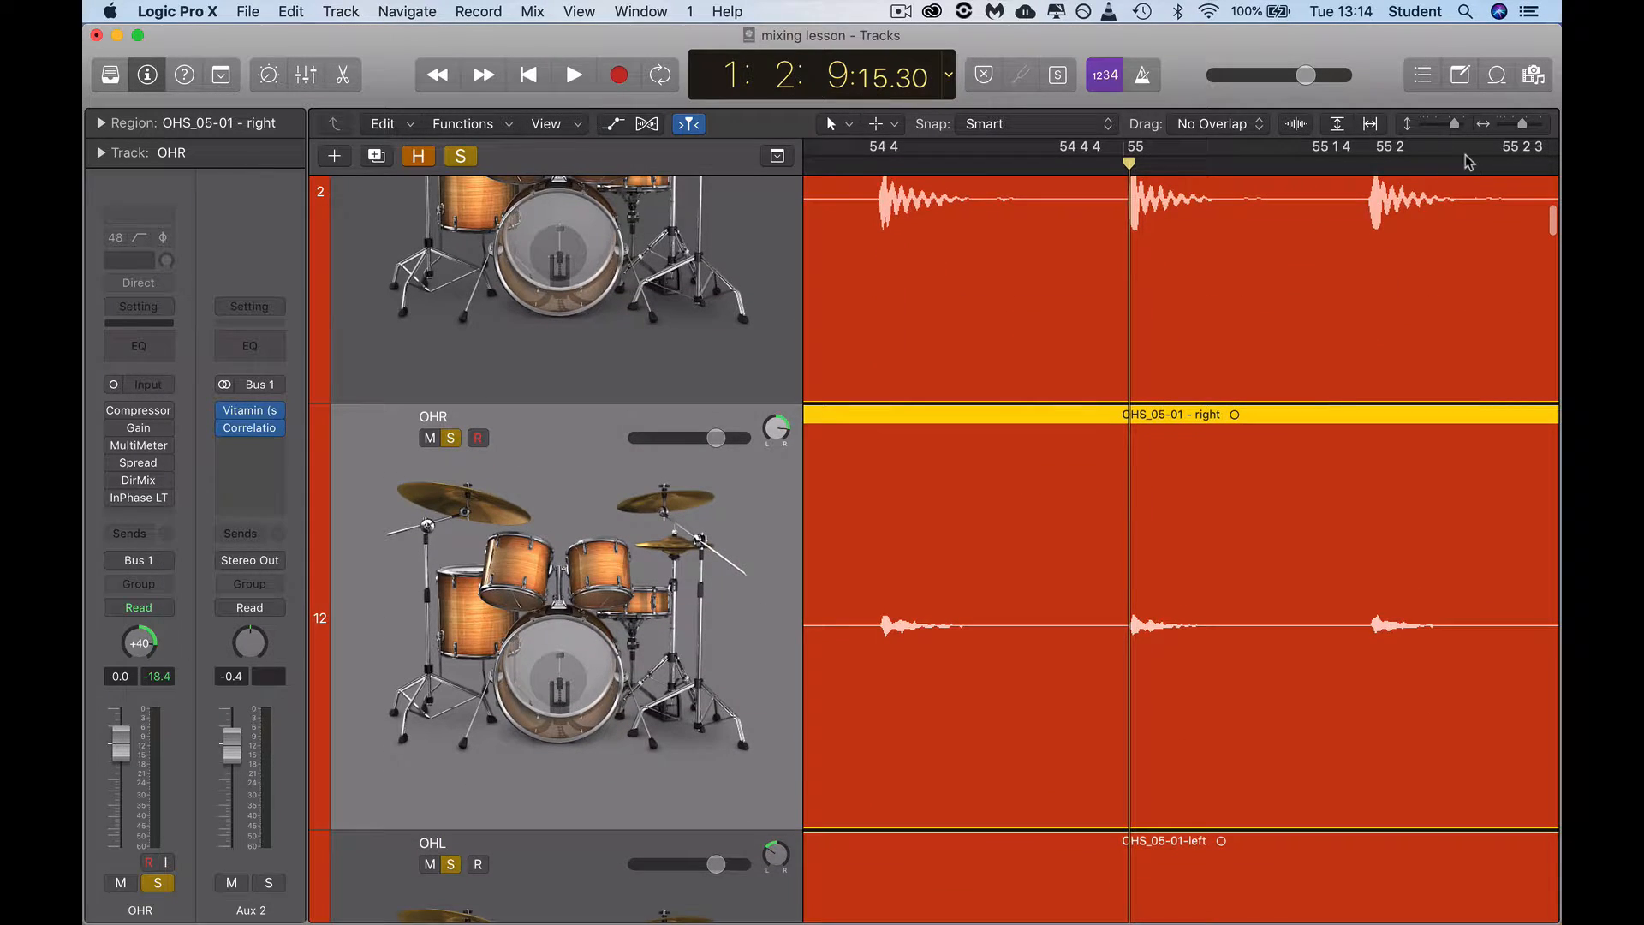
{"action": "left_click_drag", "start_coordinate": [1457, 127], "coordinate": [1534, 128]}
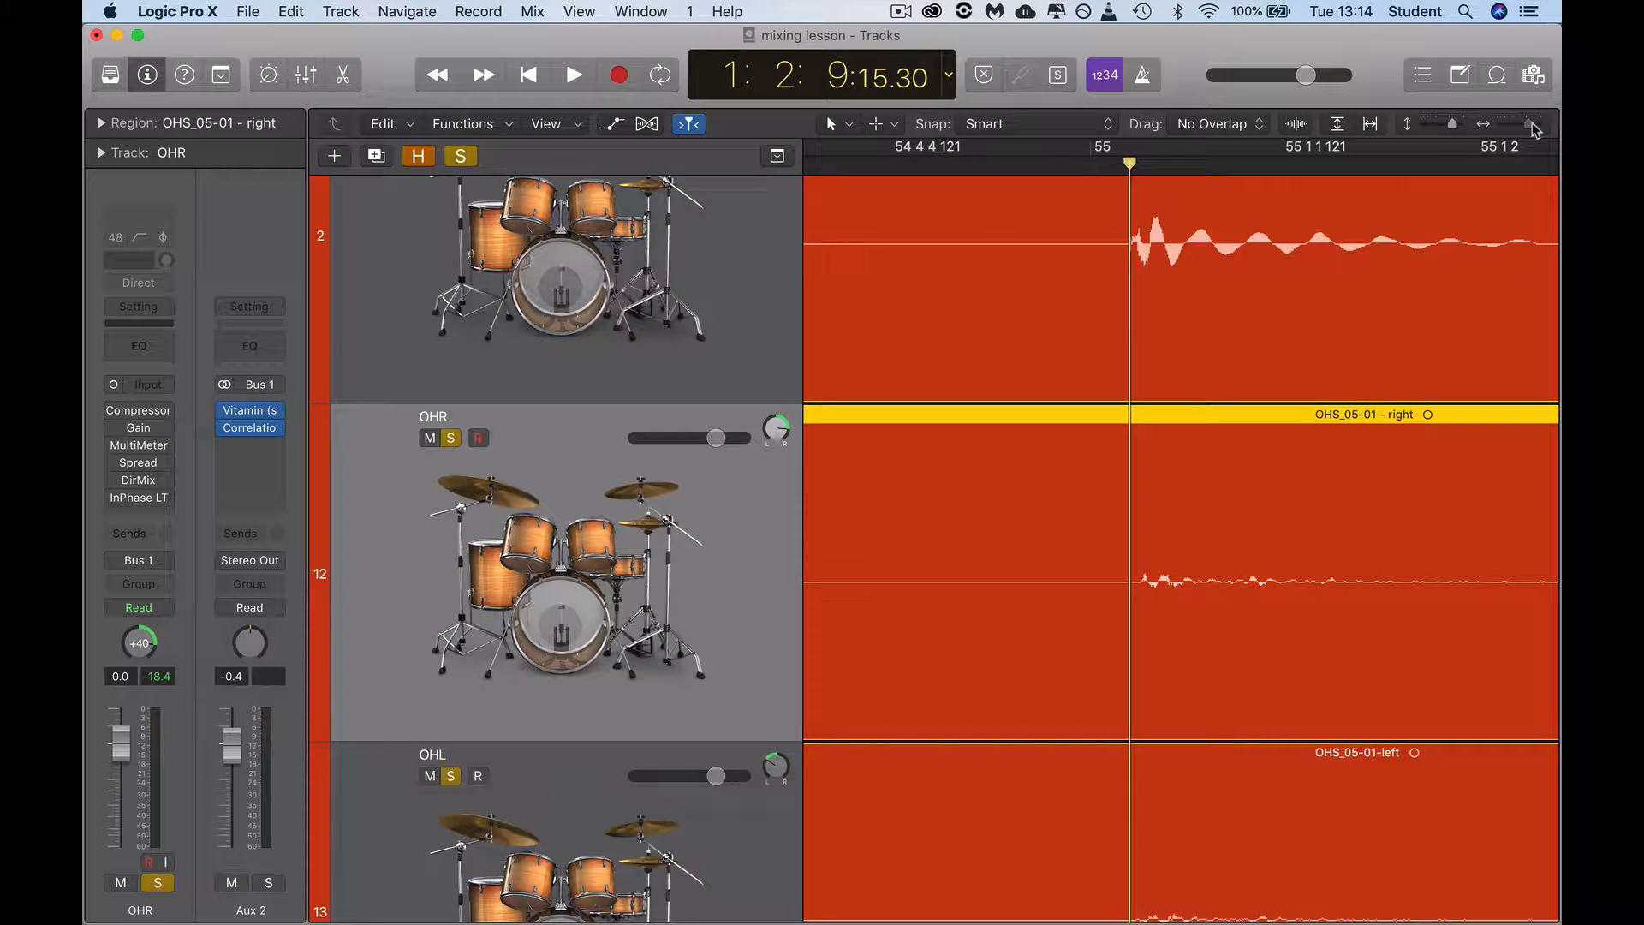
{"action": "left_click", "coordinate": [1202, 567]}
{"action": "scroll", "coordinate": [1195, 568], "scroll_direction": "left", "scroll_amount": 5}
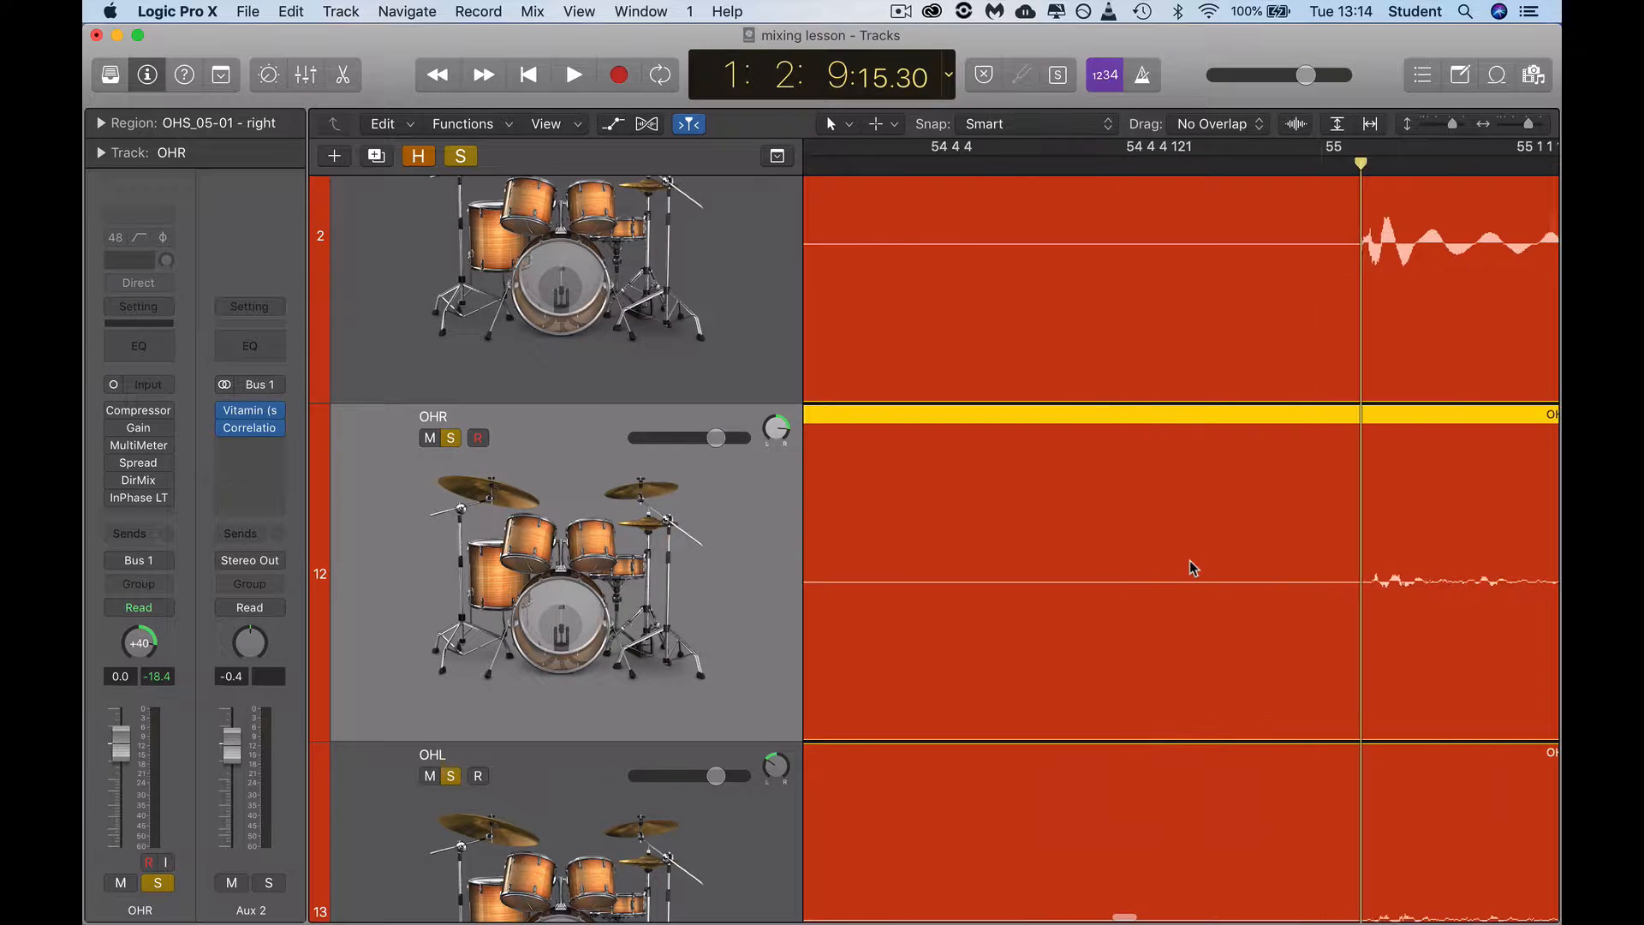
Return to the full song overview and move the playhead near the start, before Marker 1, at 1:0:4:20.0.
{"action": "scroll", "coordinate": [1193, 567], "scroll_direction": "left", "scroll_amount": 4}
{"action": "scroll", "coordinate": [1193, 567], "scroll_direction": "down", "scroll_amount": 5}
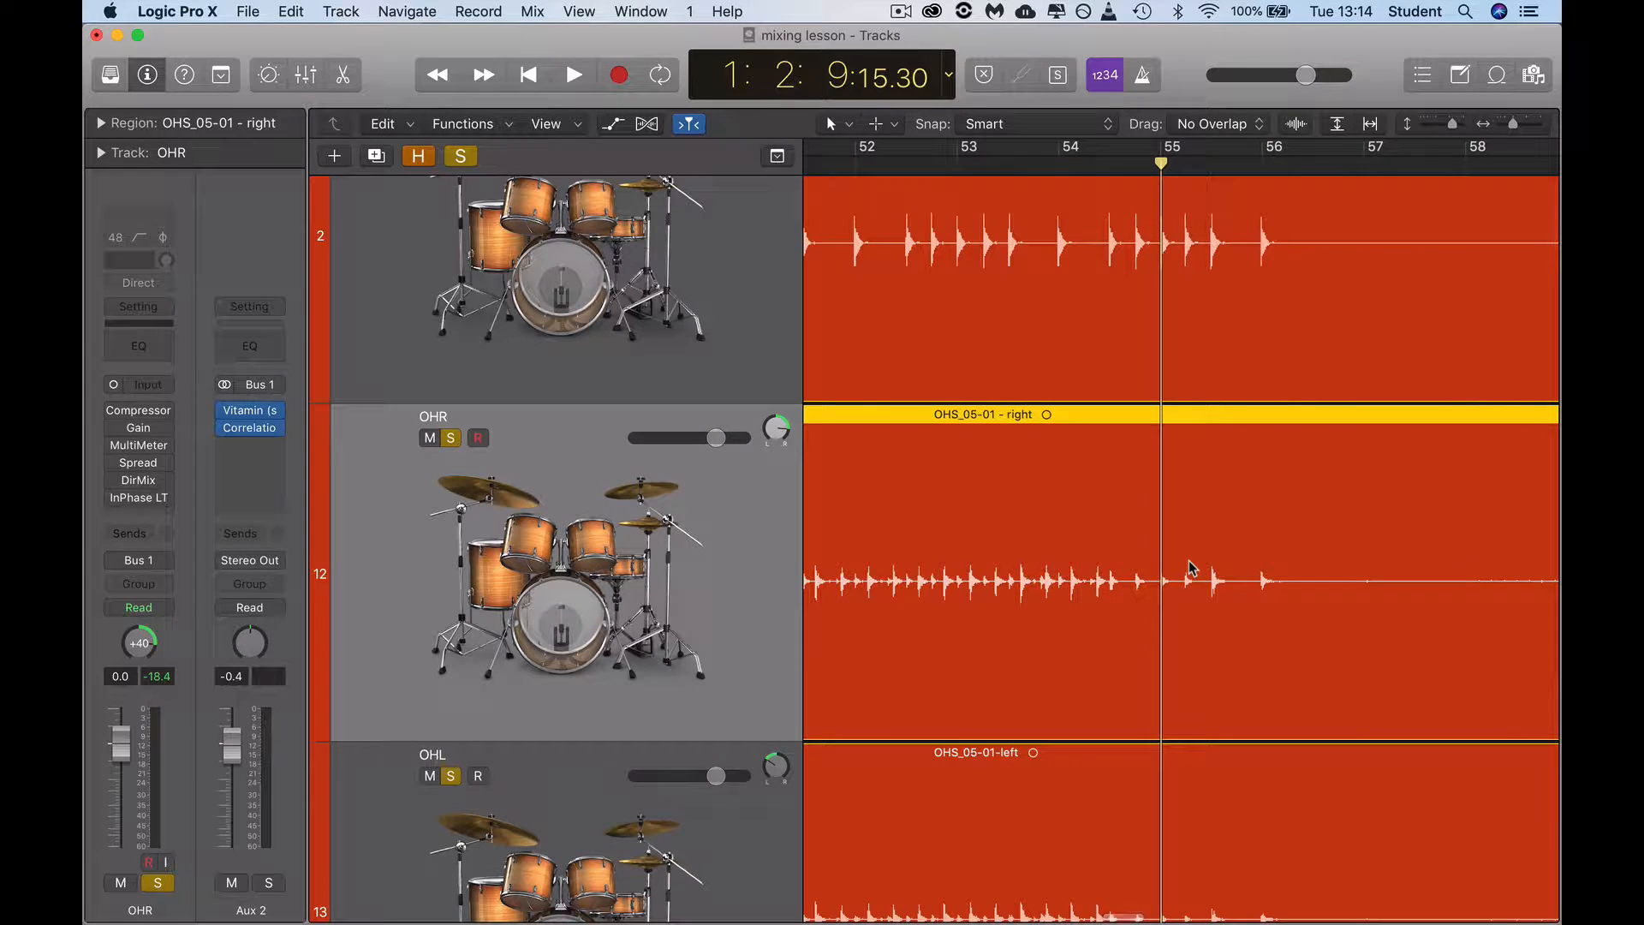
{"action": "scroll", "coordinate": [1191, 568], "scroll_direction": "down", "scroll_amount": 10}
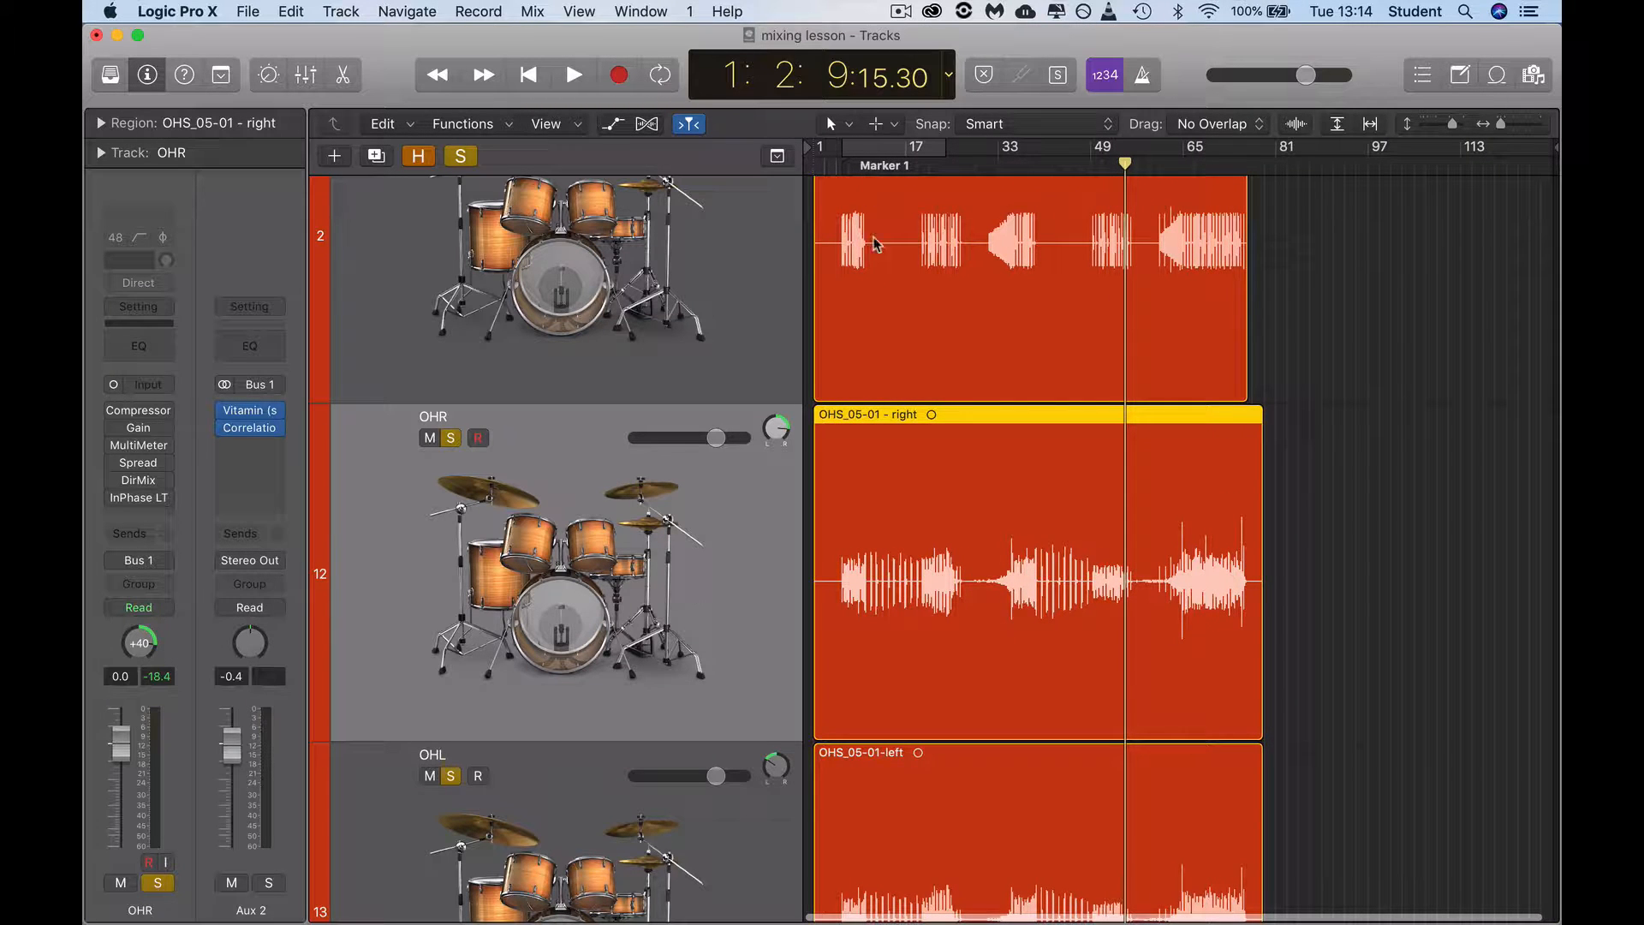
{"action": "left_click_drag", "start_coordinate": [1124, 163], "coordinate": [825, 204]}
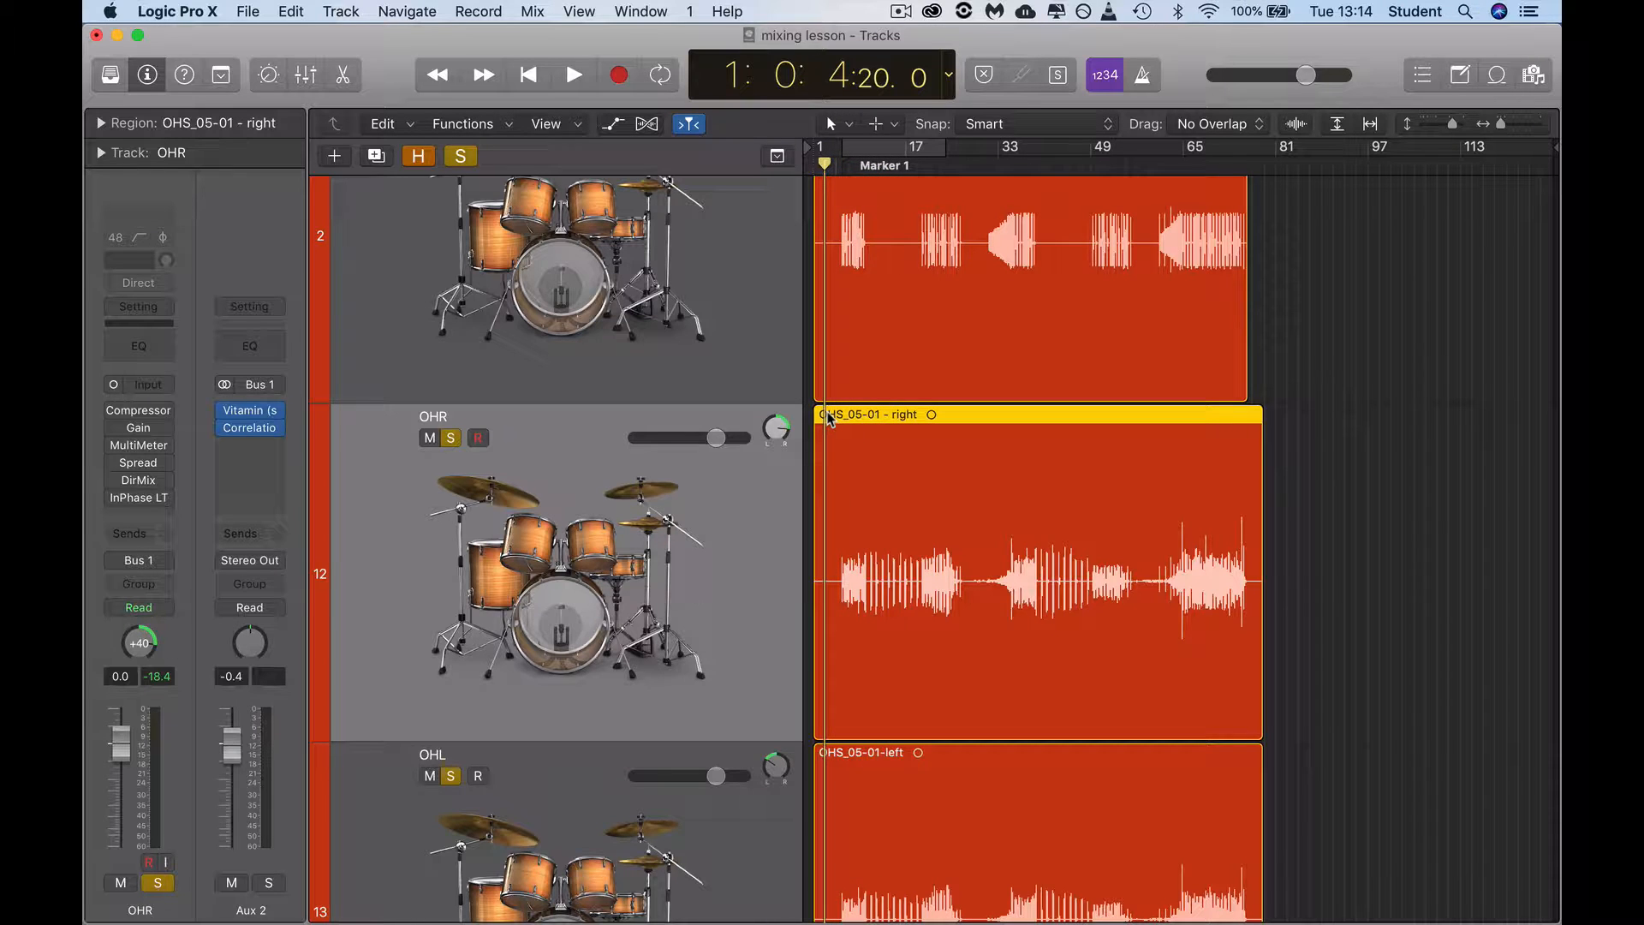
Split the OHR and OHL overhead regions at the playhead position 1:0:4:20.0, before Marker 1.
{"action": "key", "text": "t"}
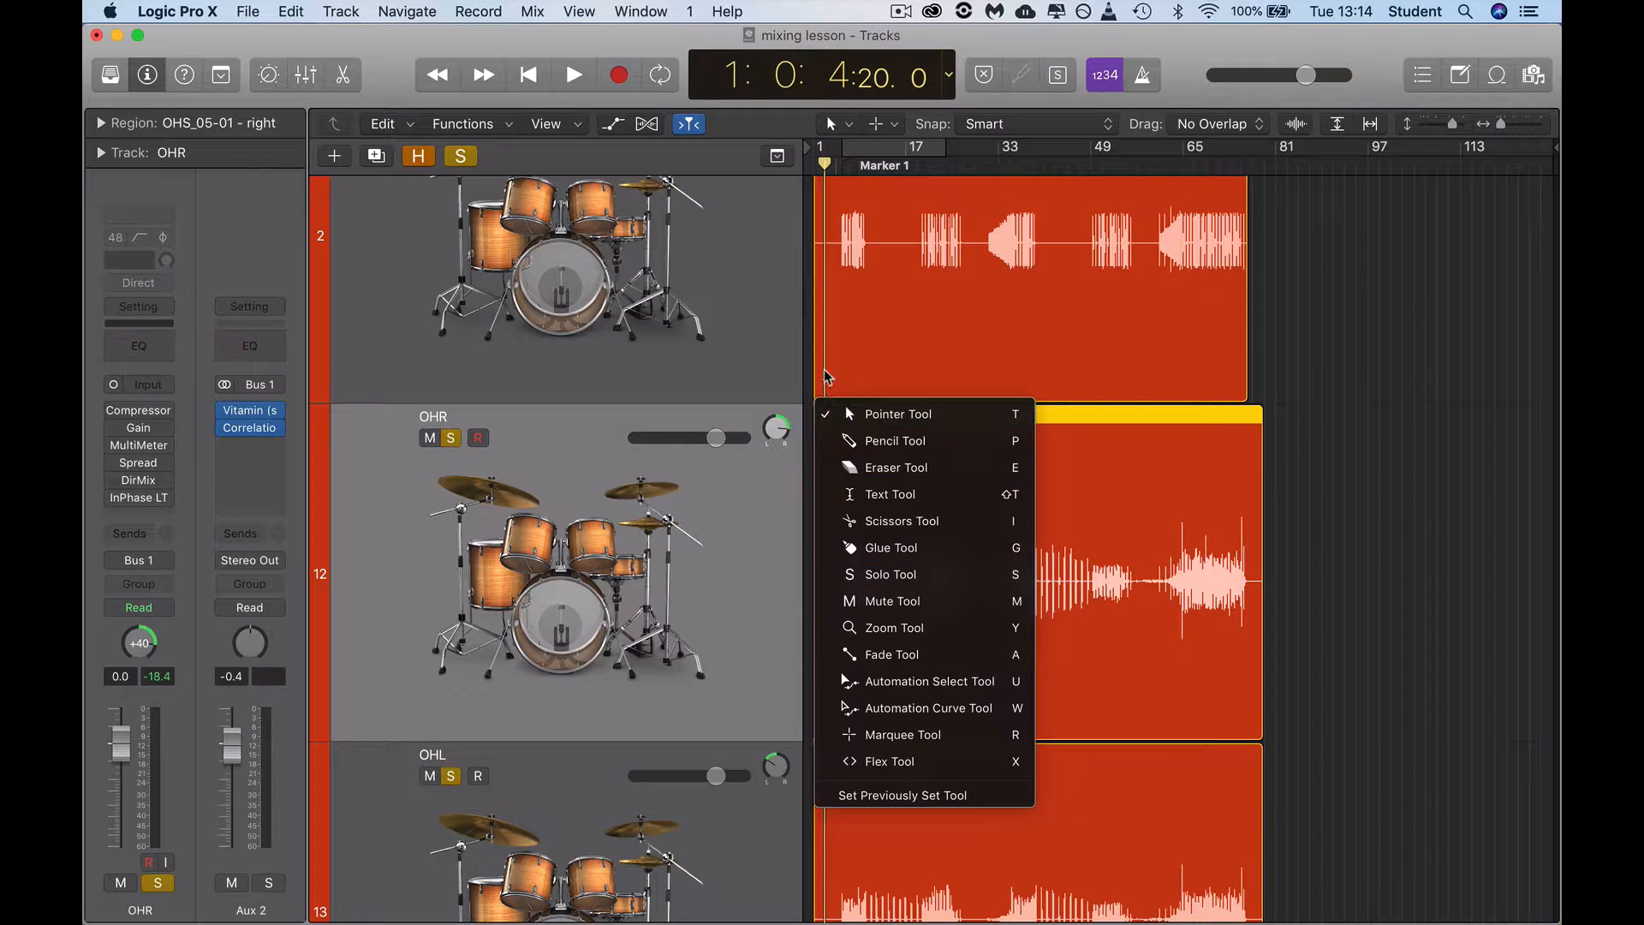
{"action": "key", "text": "Escape"}
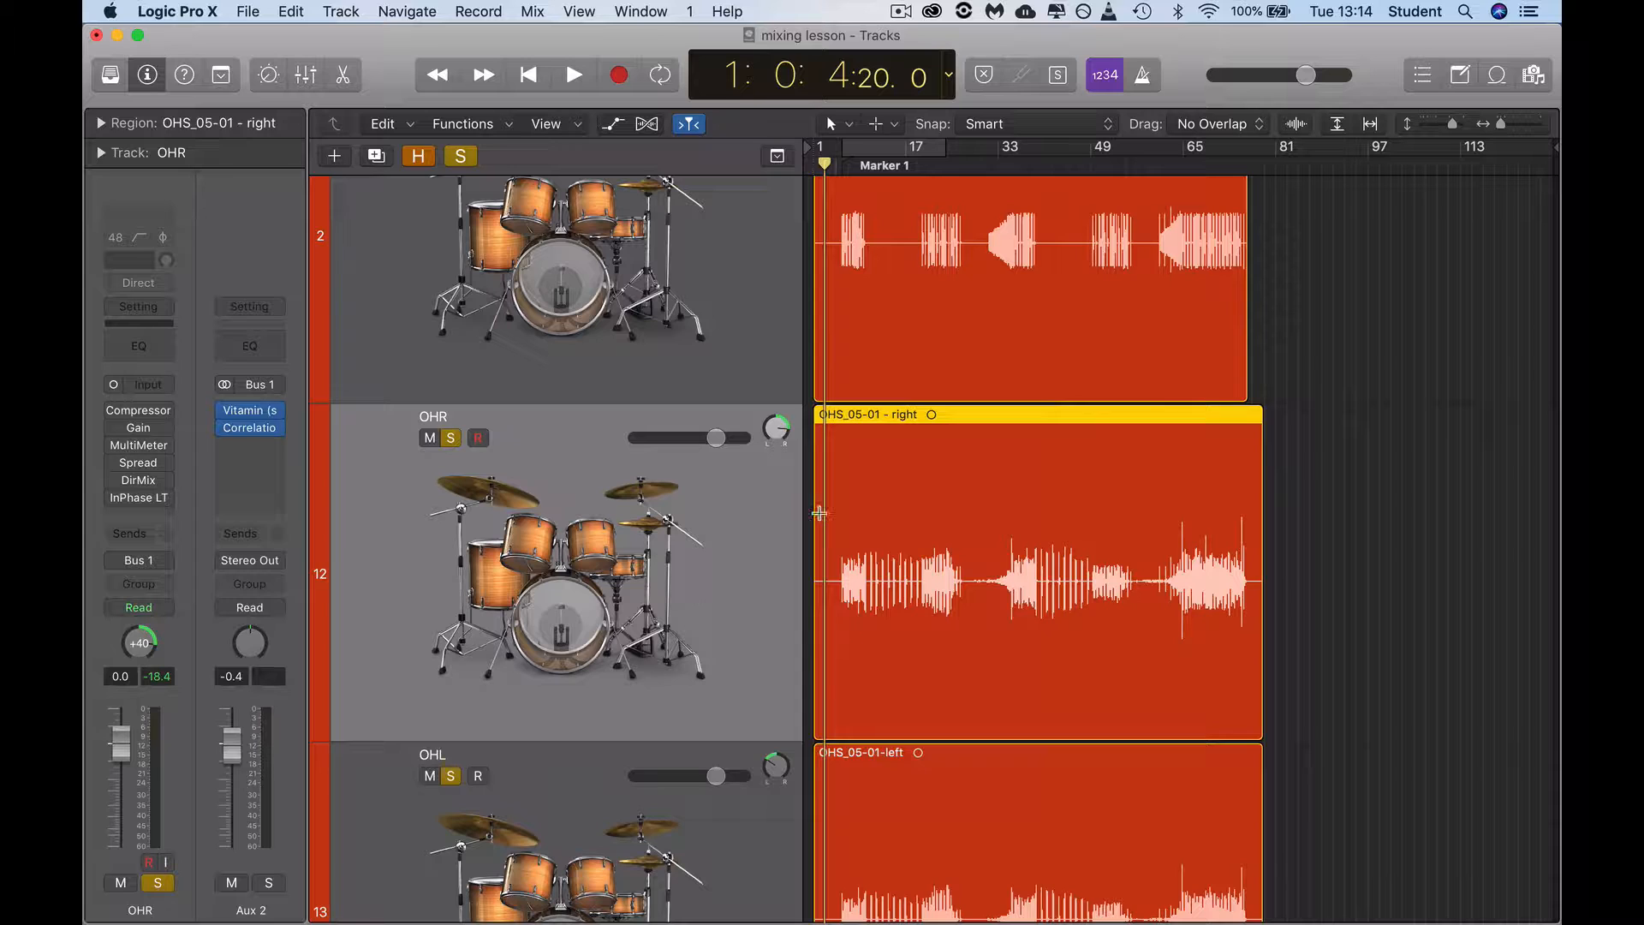
{"action": "left_click_drag", "start_coordinate": [819, 513], "coordinate": [826, 514]}
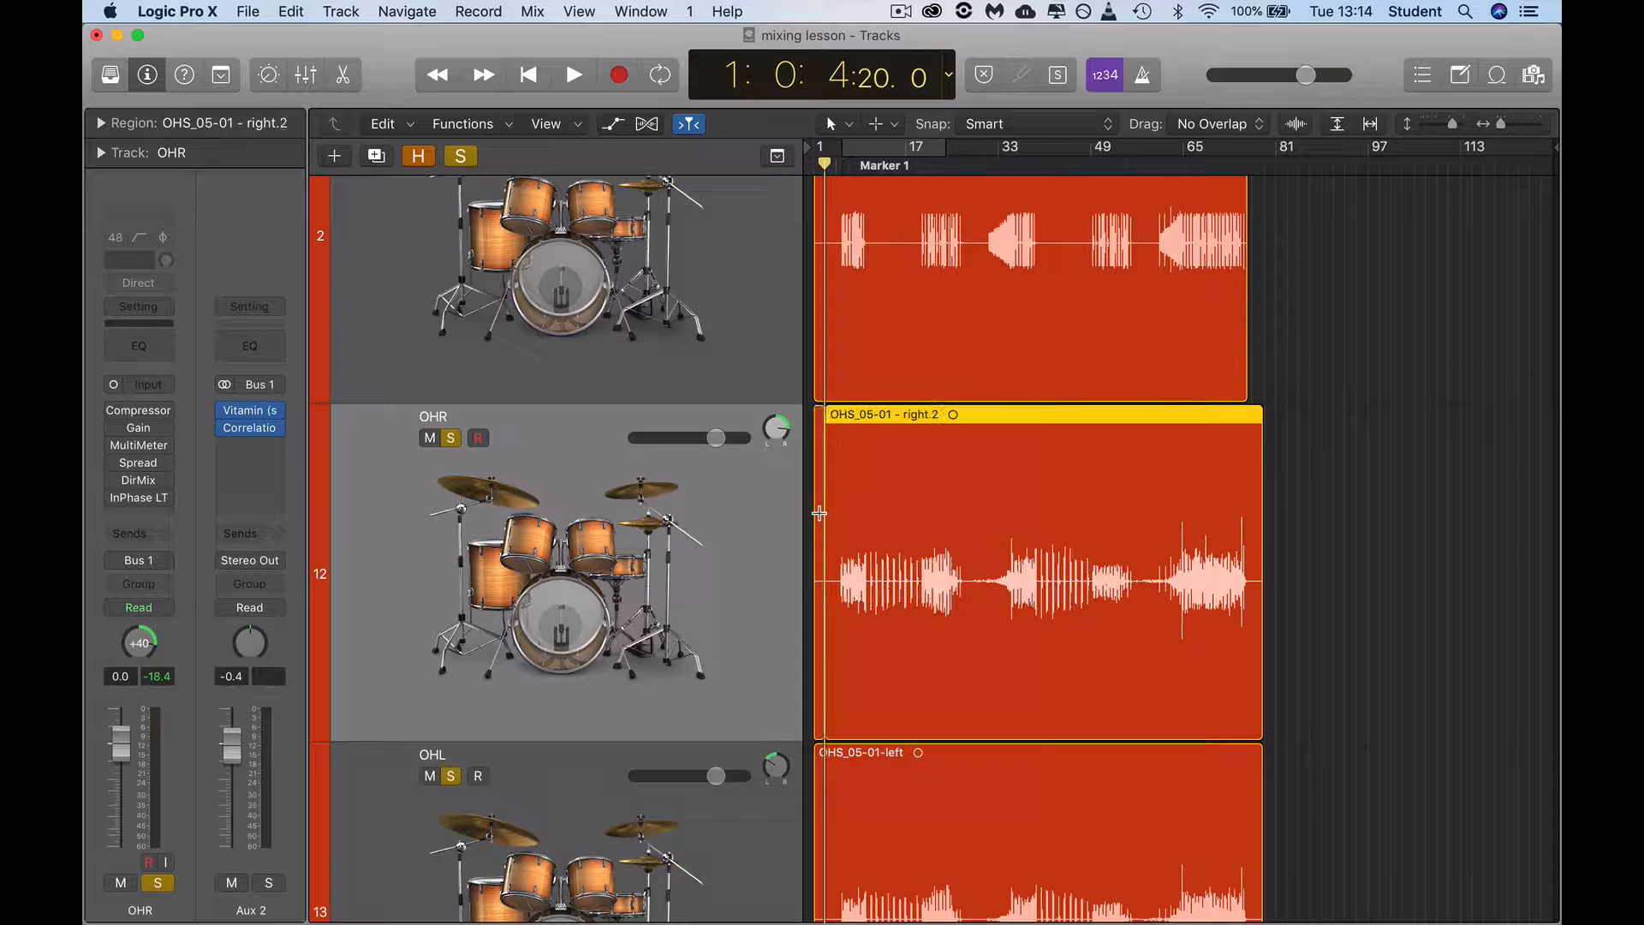
{"action": "left_click", "coordinate": [834, 768]}
{"action": "left_click_drag", "start_coordinate": [818, 771], "coordinate": [826, 771]}
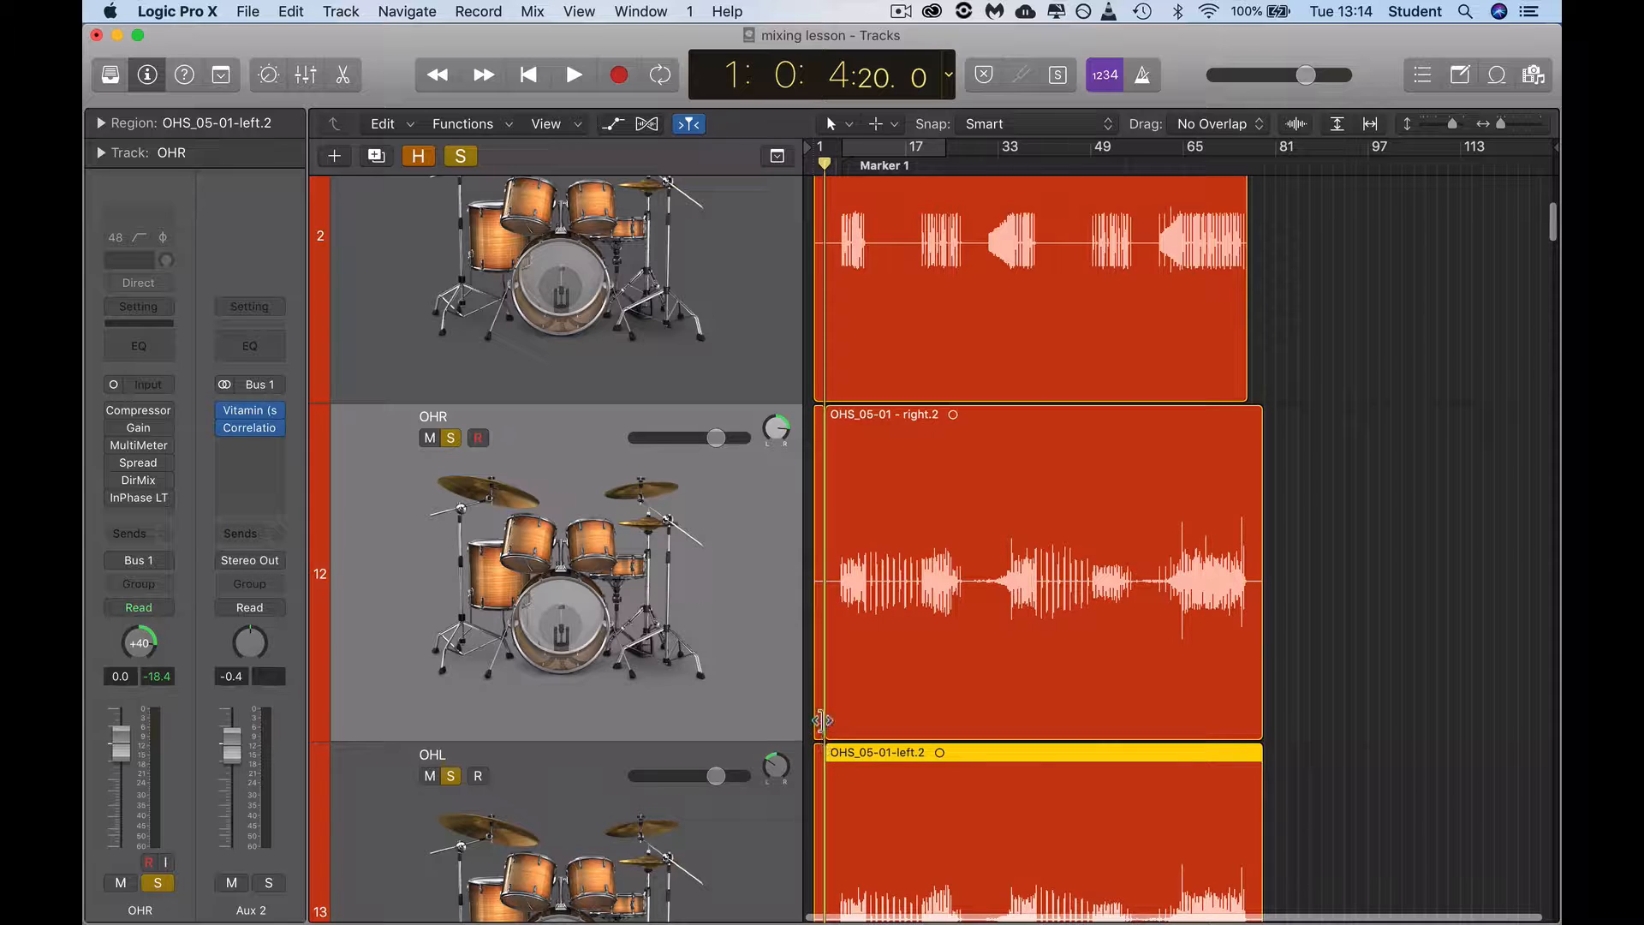
Delete the short leading pieces before the split on both the OHR and OHL tracks.
{"action": "left_click", "coordinate": [819, 790]}
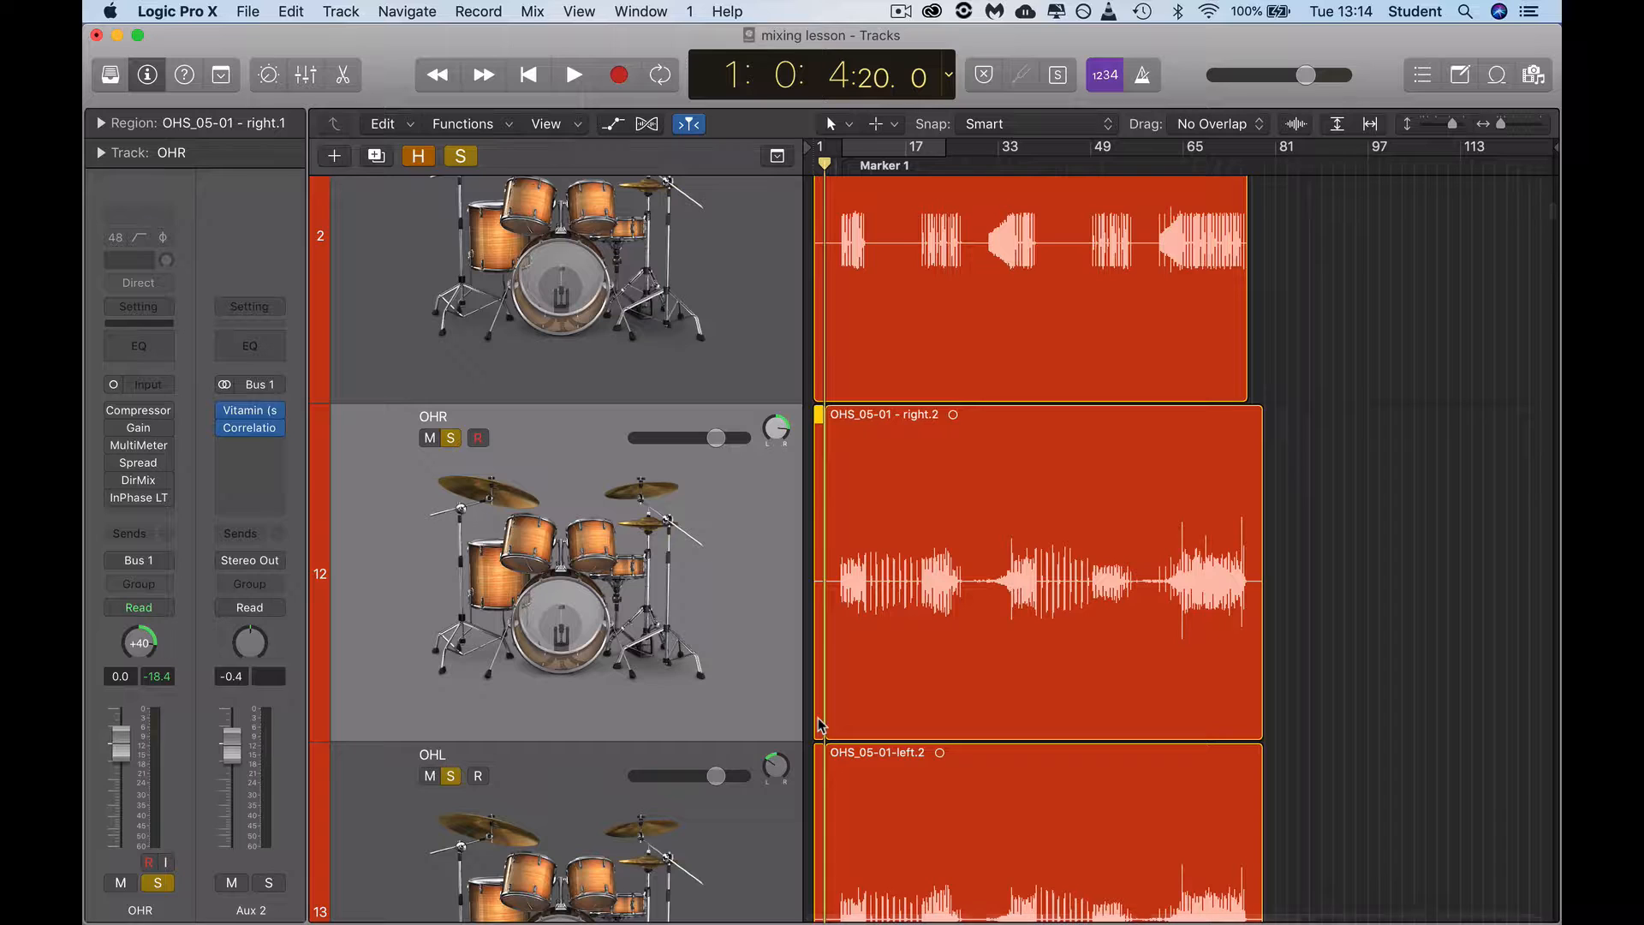
{"action": "left_click", "coordinate": [820, 792]}
{"action": "key", "text": "Delete"}
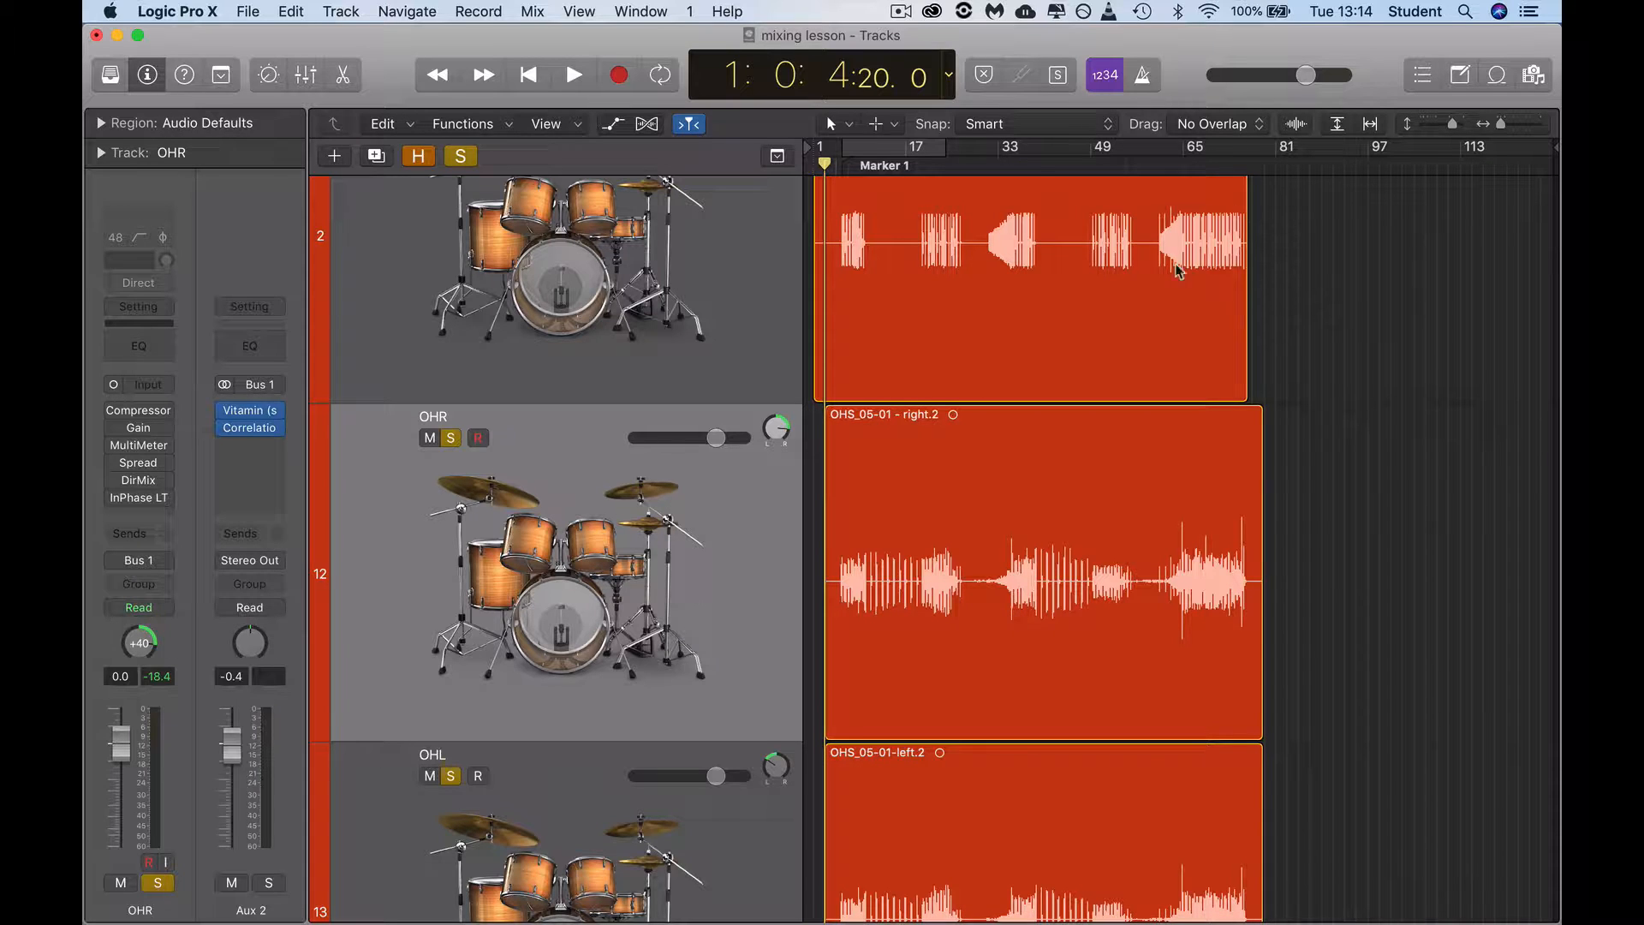
Enlarge the waveforms around 8 3 and place the playhead on the onset of the kick hit, at 1:0:18:0.15.
{"action": "scroll", "coordinate": [1218, 217], "scroll_direction": "up", "scroll_amount": 10}
{"action": "scroll", "coordinate": [1218, 218], "scroll_direction": "right", "scroll_amount": 15}
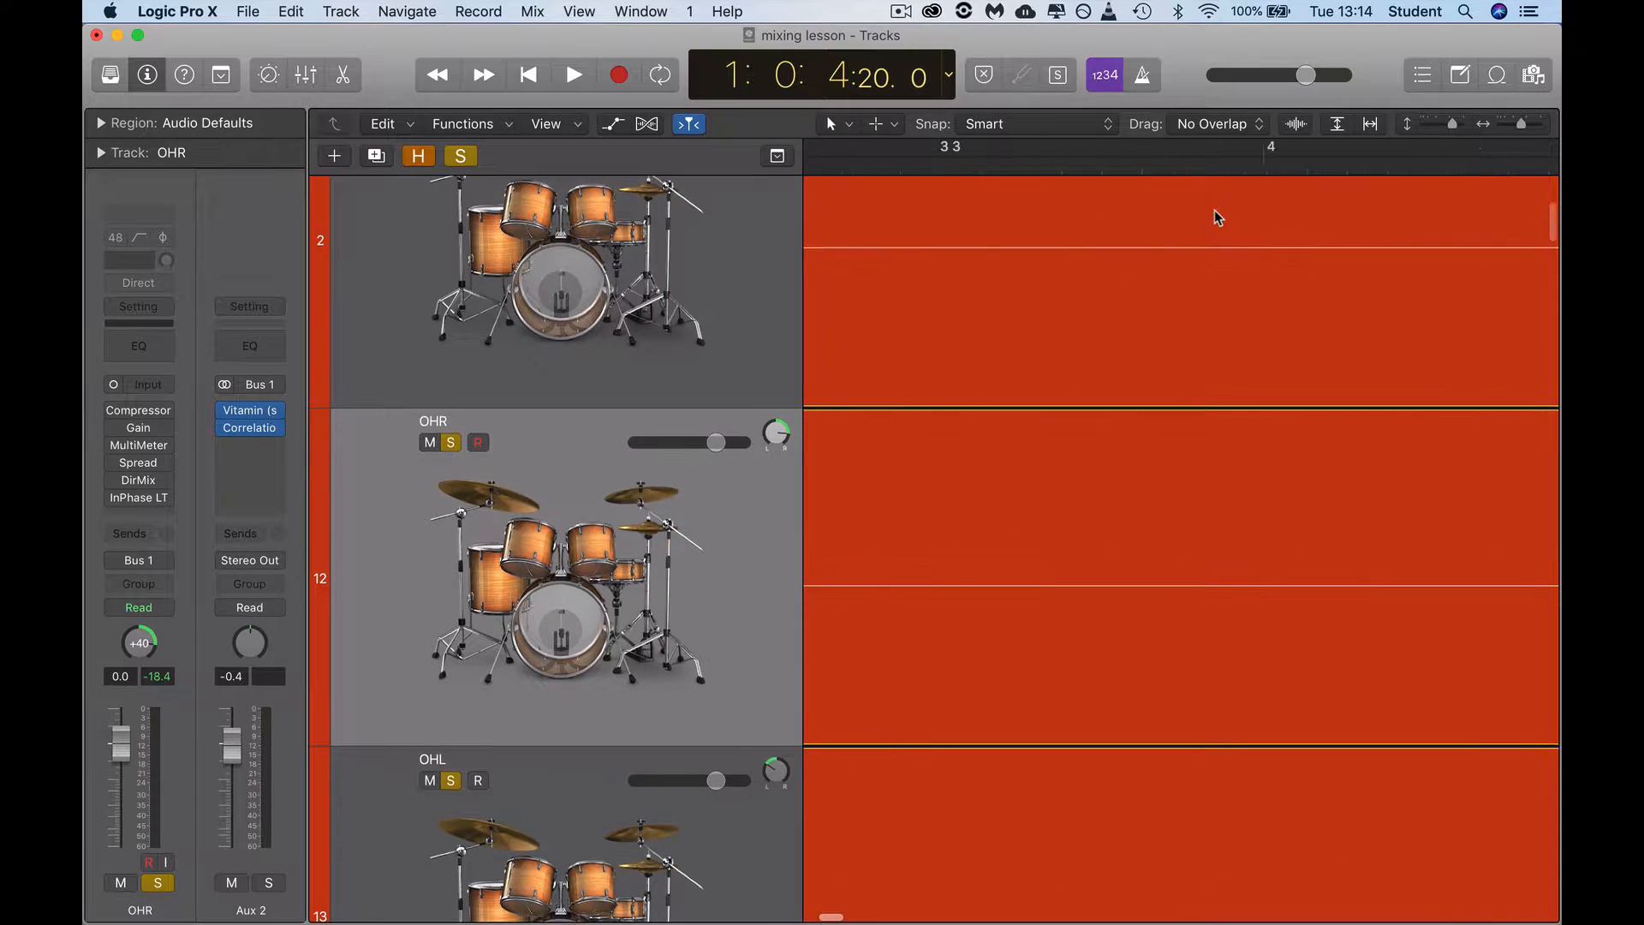
{"action": "scroll", "coordinate": [1218, 218], "scroll_direction": "right", "scroll_amount": 15}
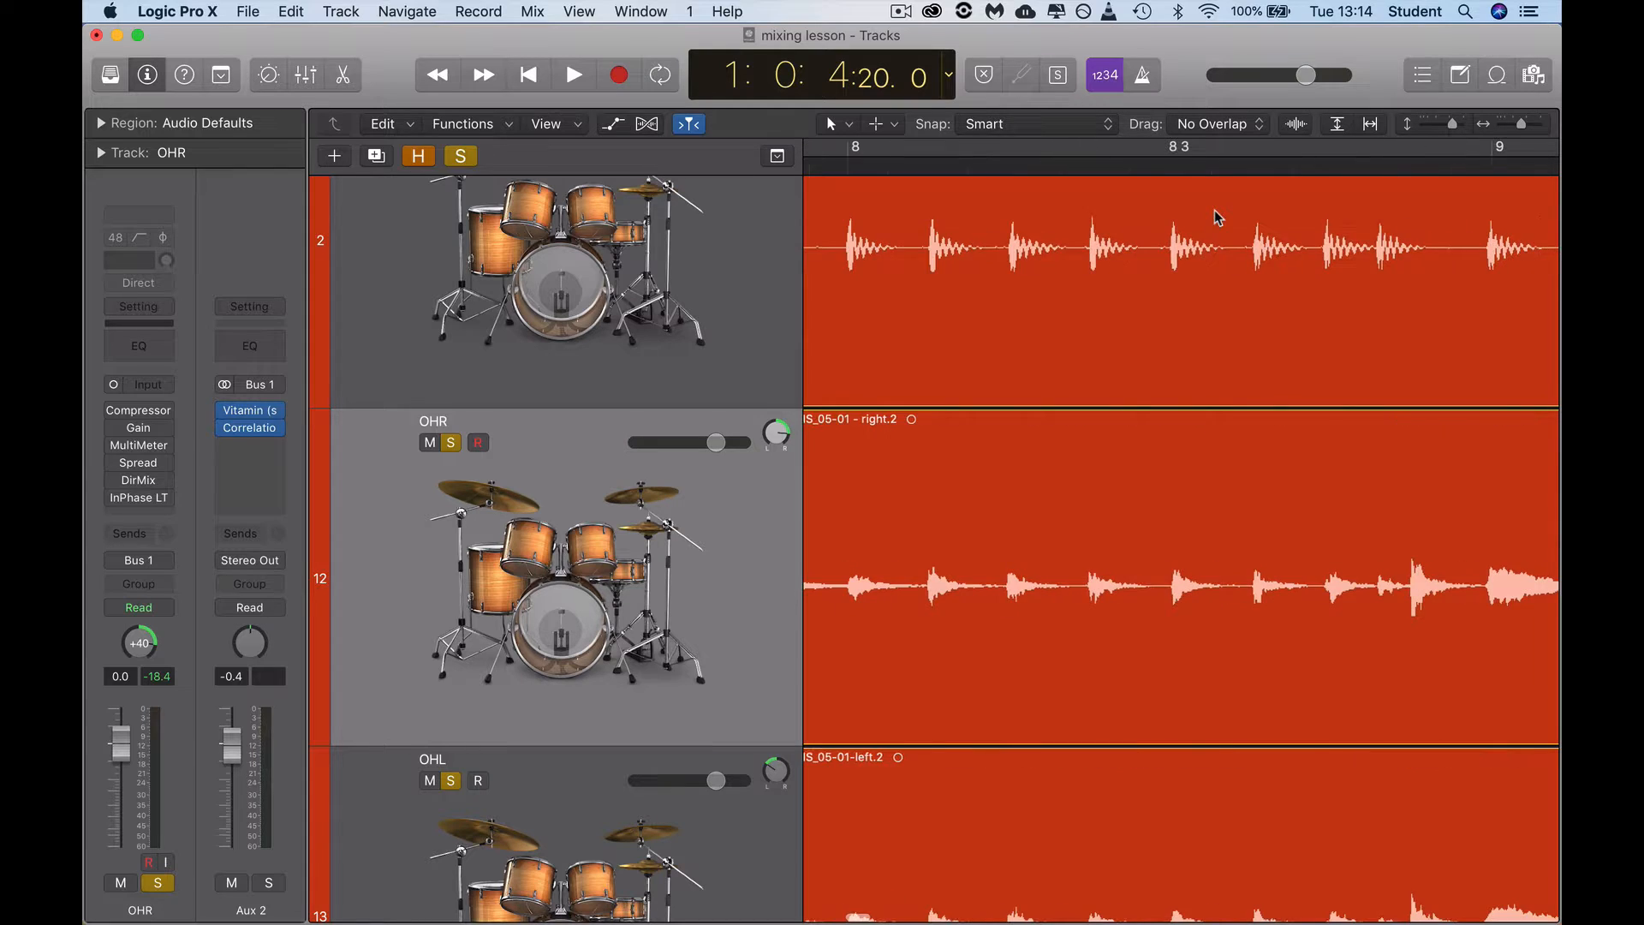
{"action": "left_click", "coordinate": [1170, 170]}
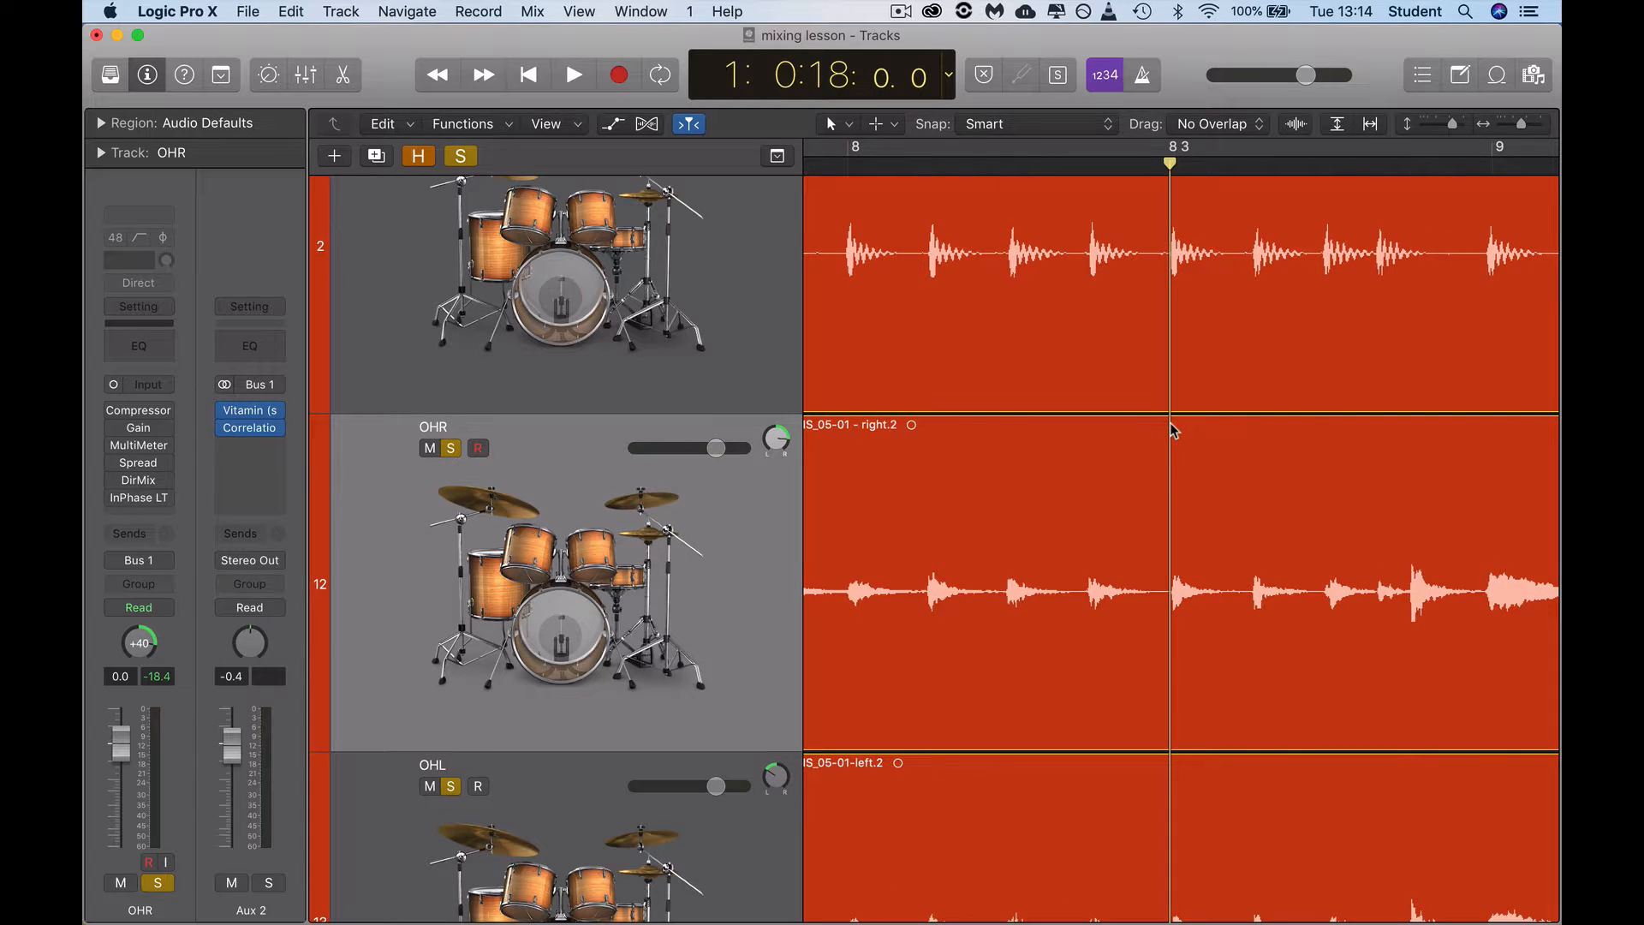
{"action": "scroll", "coordinate": [1173, 428], "scroll_direction": "up", "scroll_amount": 5}
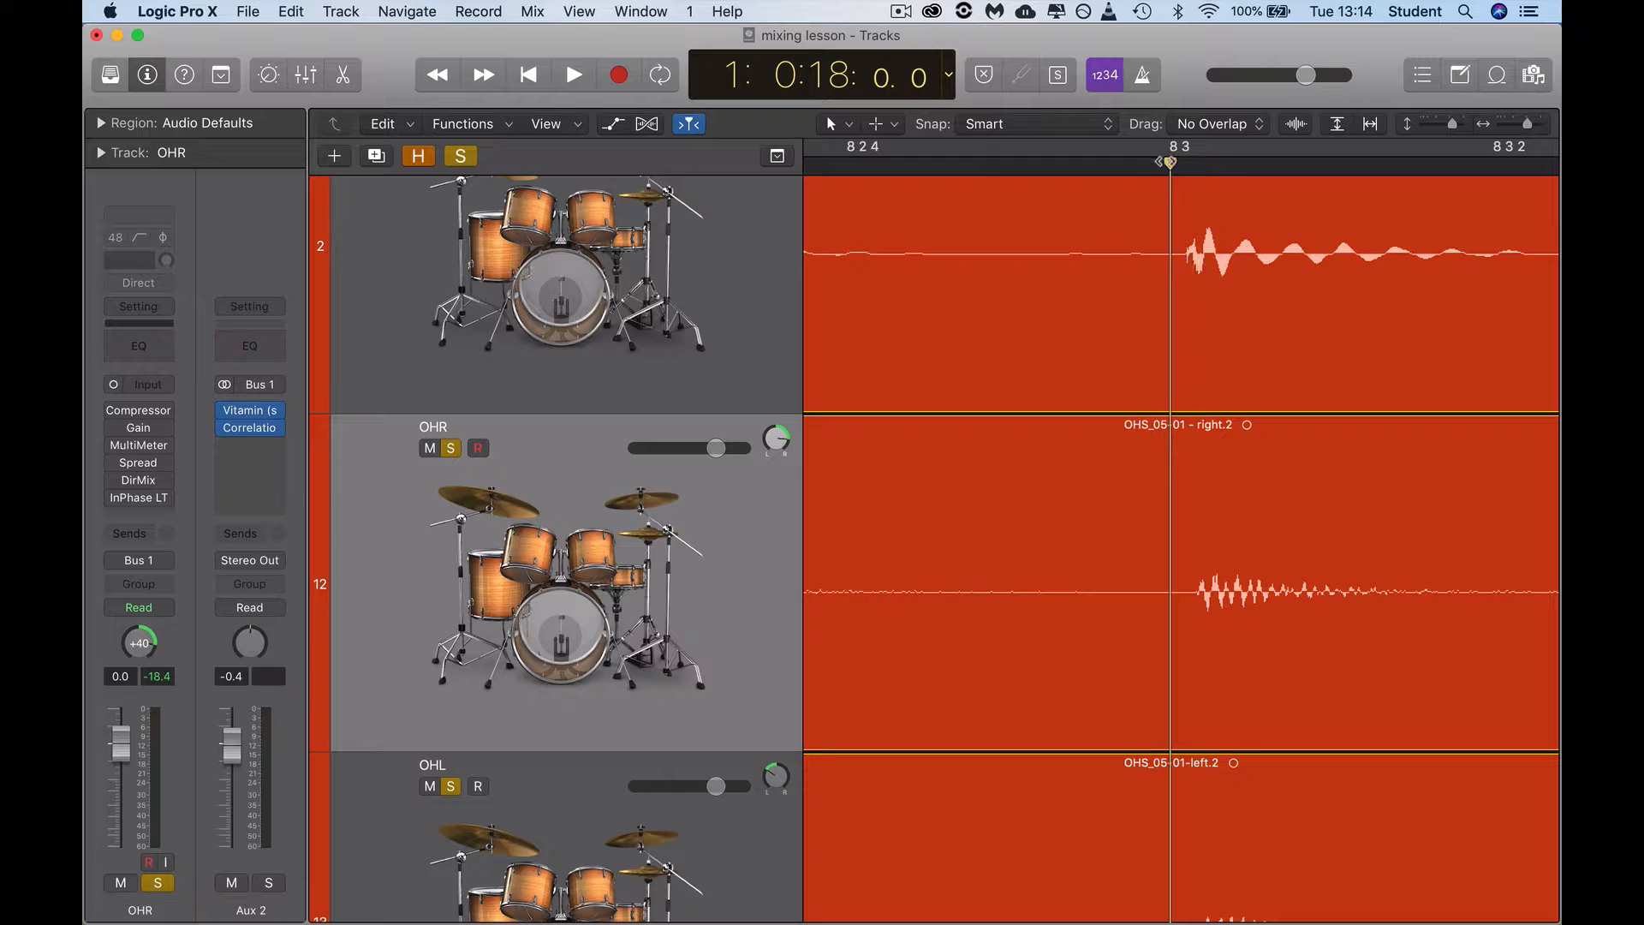
{"action": "left_click_drag", "start_coordinate": [1177, 164], "coordinate": [1187, 166]}
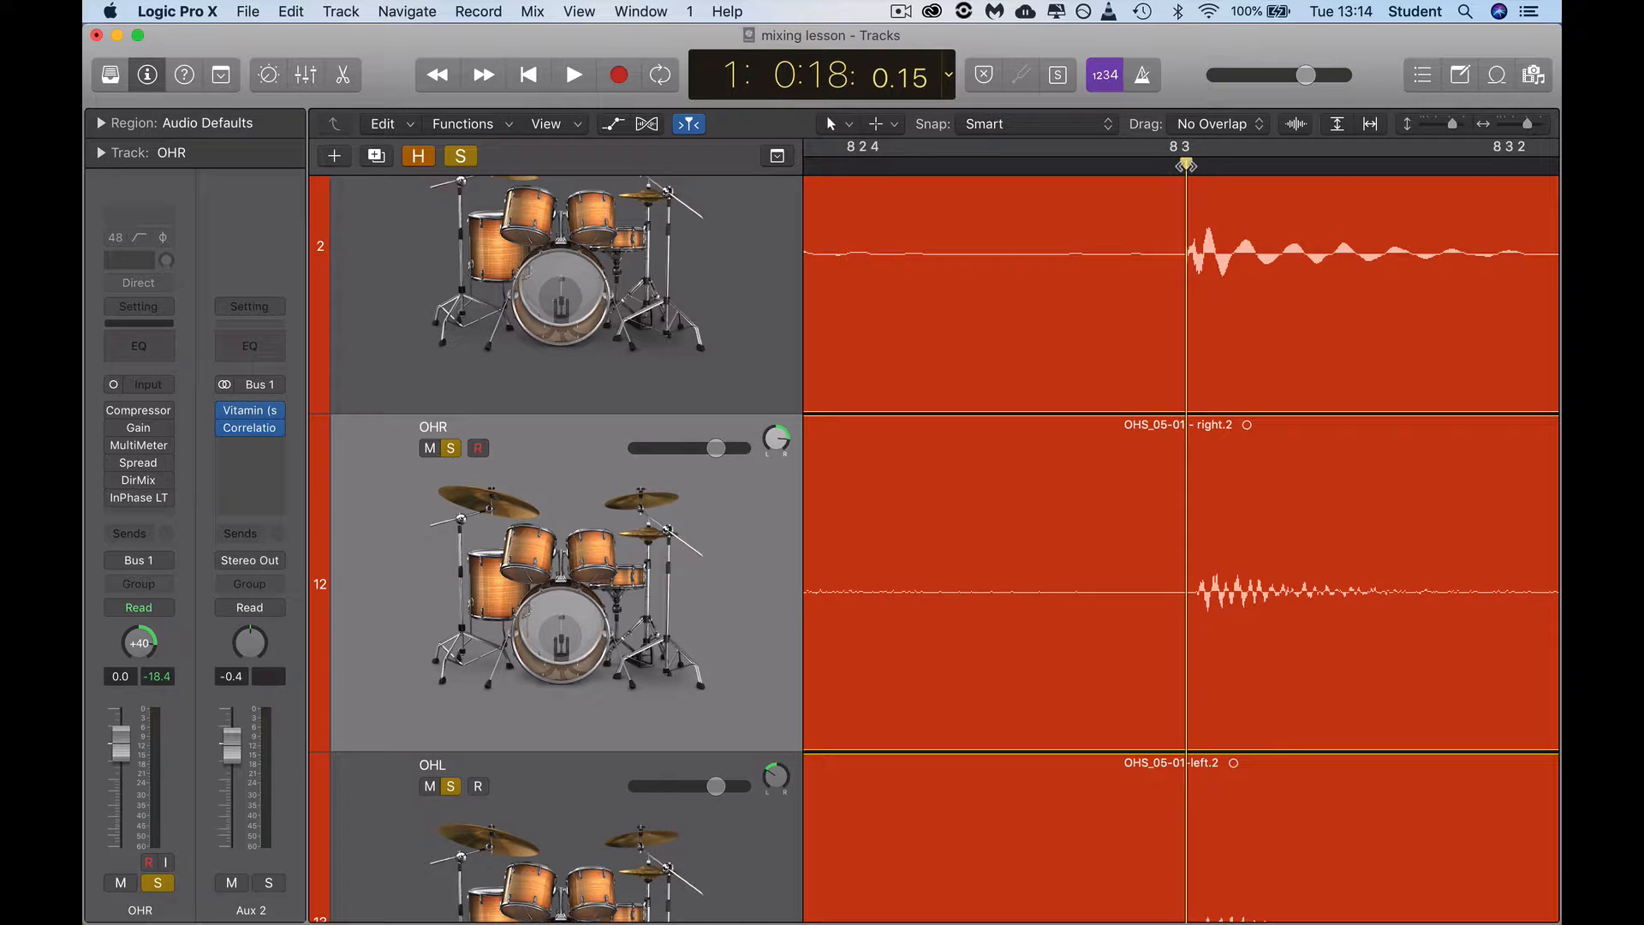
Shift the trimmed OHR and OHL regions earlier so their hits start at the playhead, and play back the aligned drums briefly.
{"action": "left_click_drag", "start_coordinate": [1306, 594], "coordinate": [1297, 593]}
{"action": "scroll", "coordinate": [1318, 781], "scroll_direction": "down", "scroll_amount": 3}
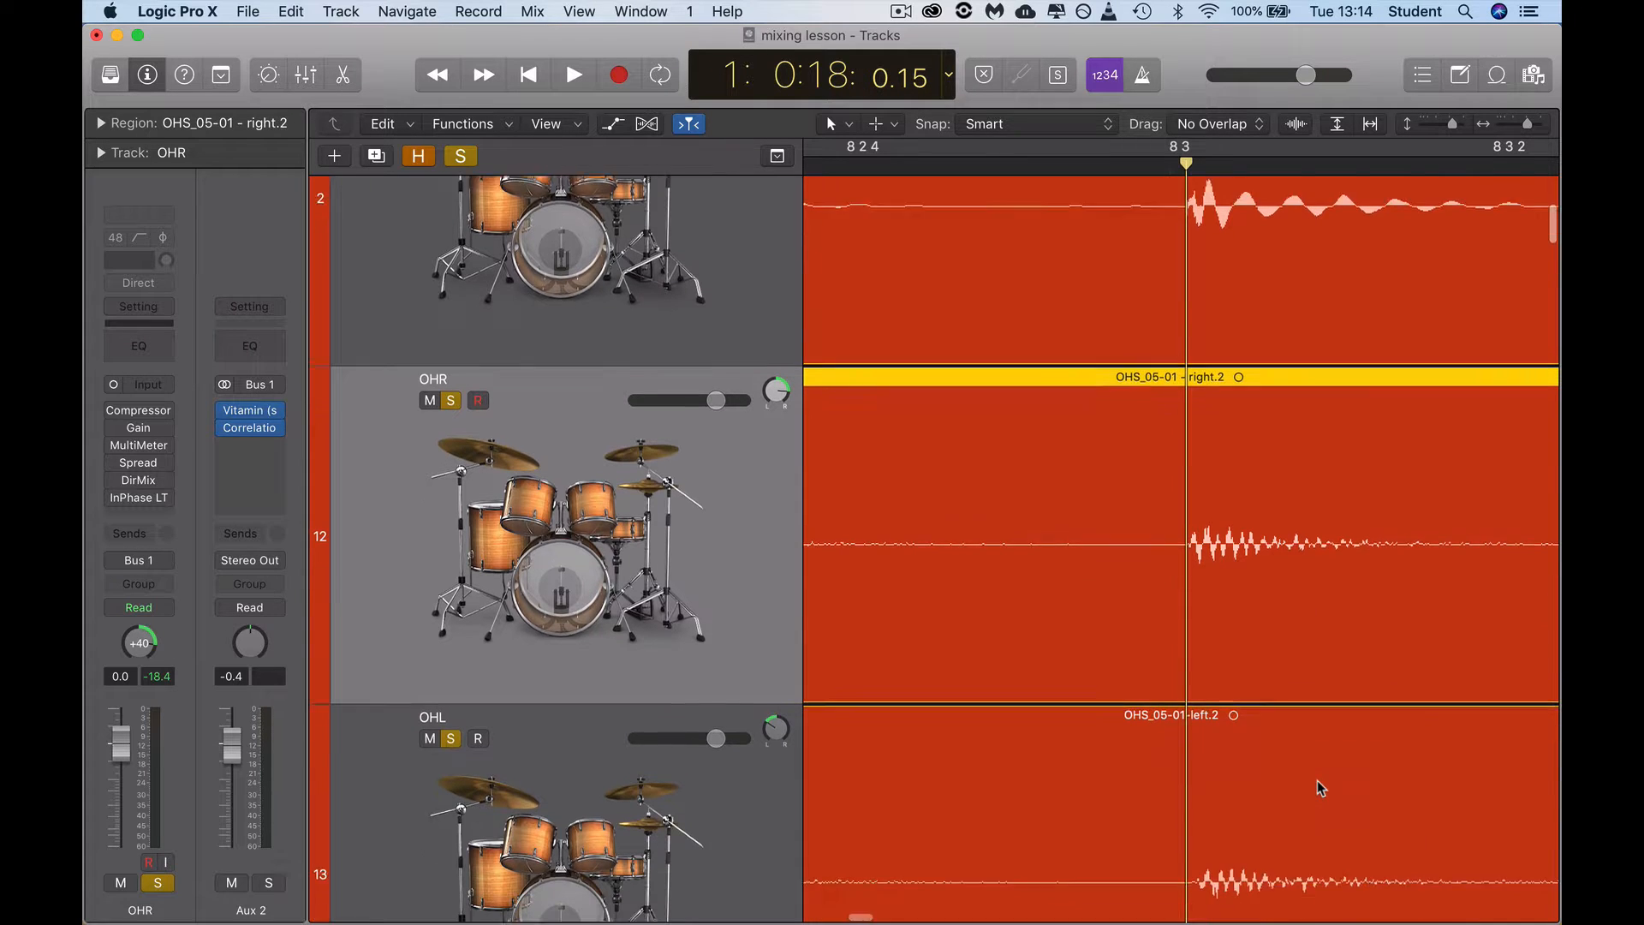
{"action": "left_click_drag", "start_coordinate": [1315, 758], "coordinate": [1307, 753]}
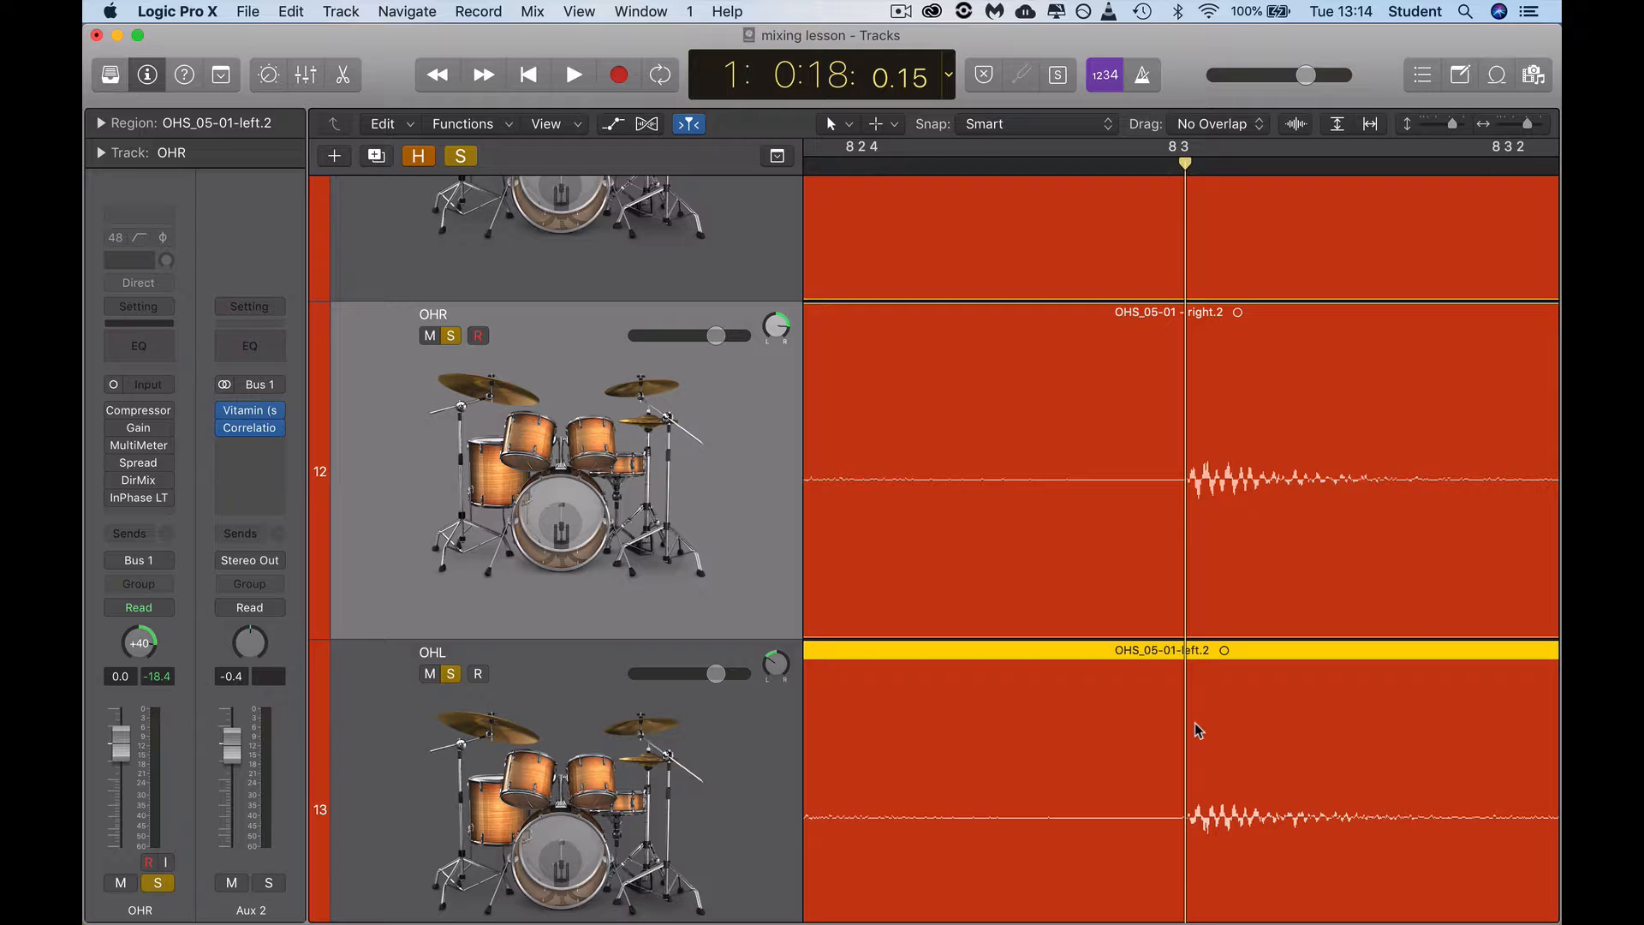
{"action": "key", "text": "space"}
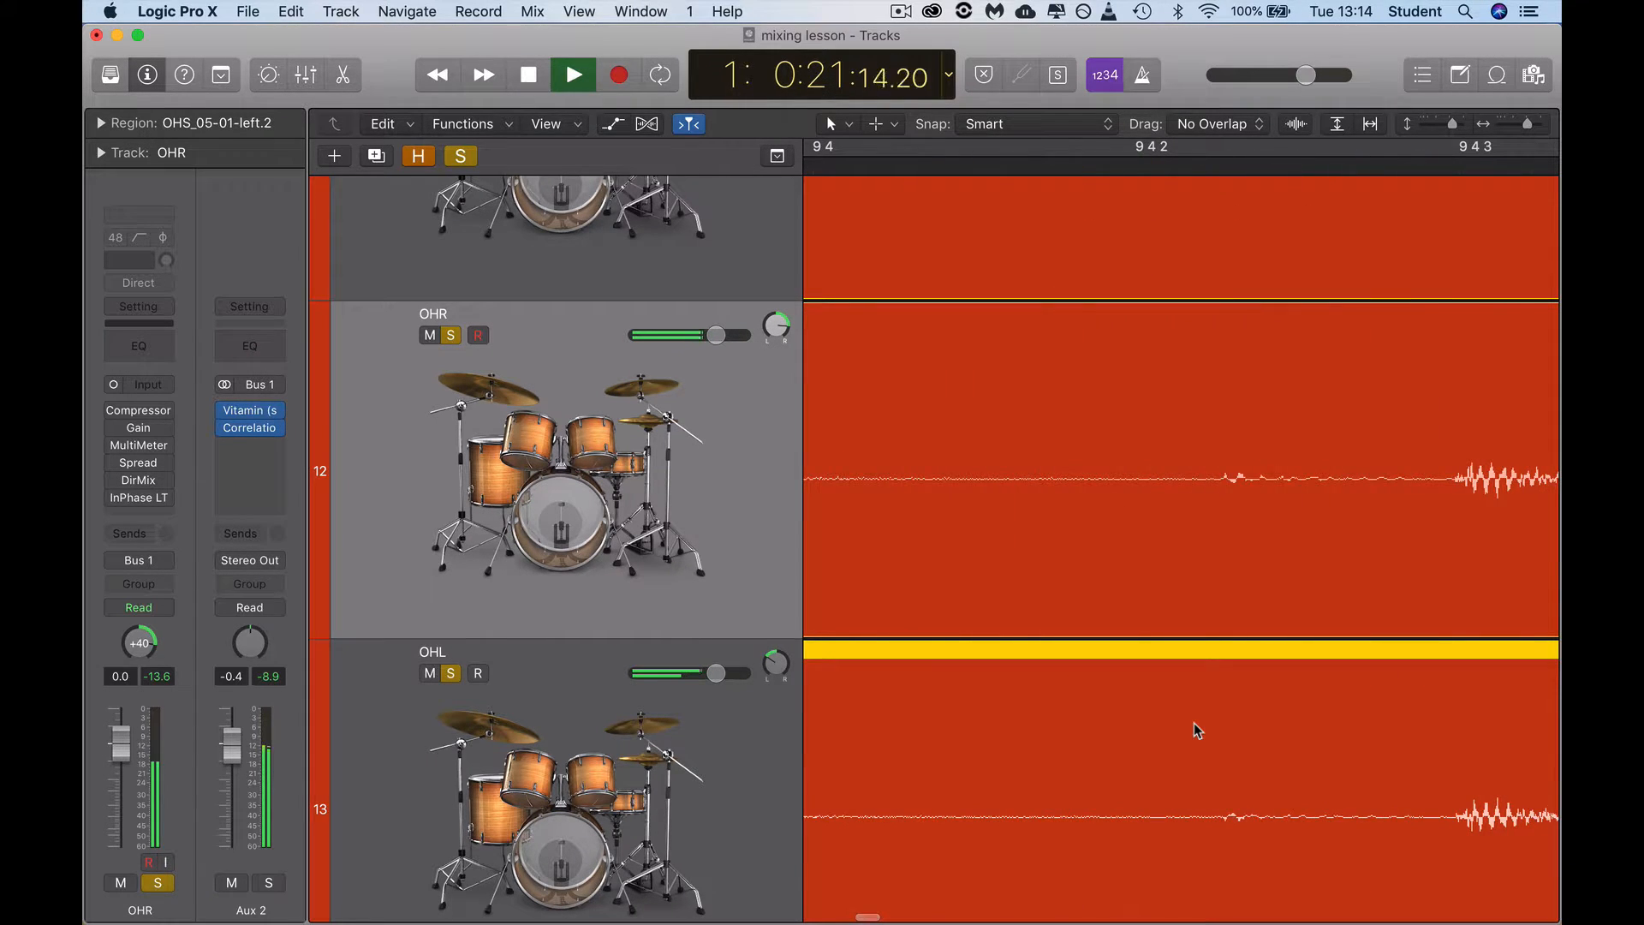
{"action": "key", "text": "space"}
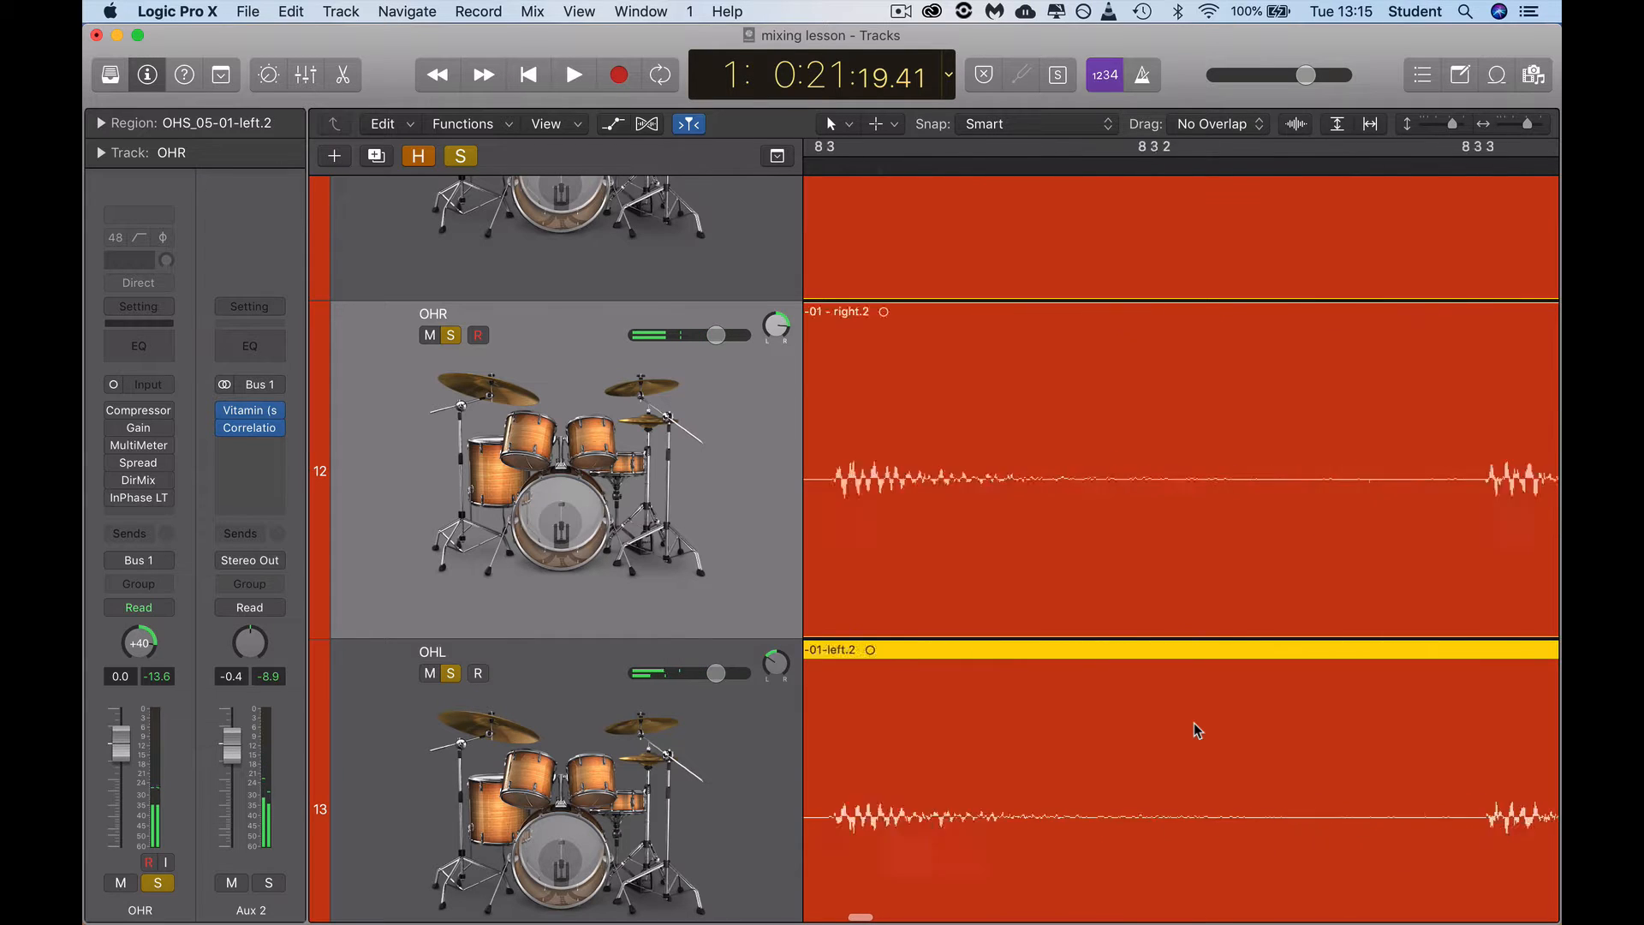
Place the playhead on the onset of the overhead hit just before 7 2 3, at 1:0:15:7.33.
{"action": "scroll", "coordinate": [1194, 723], "scroll_direction": "left", "scroll_amount": 20}
{"action": "left_click", "coordinate": [1153, 297]}
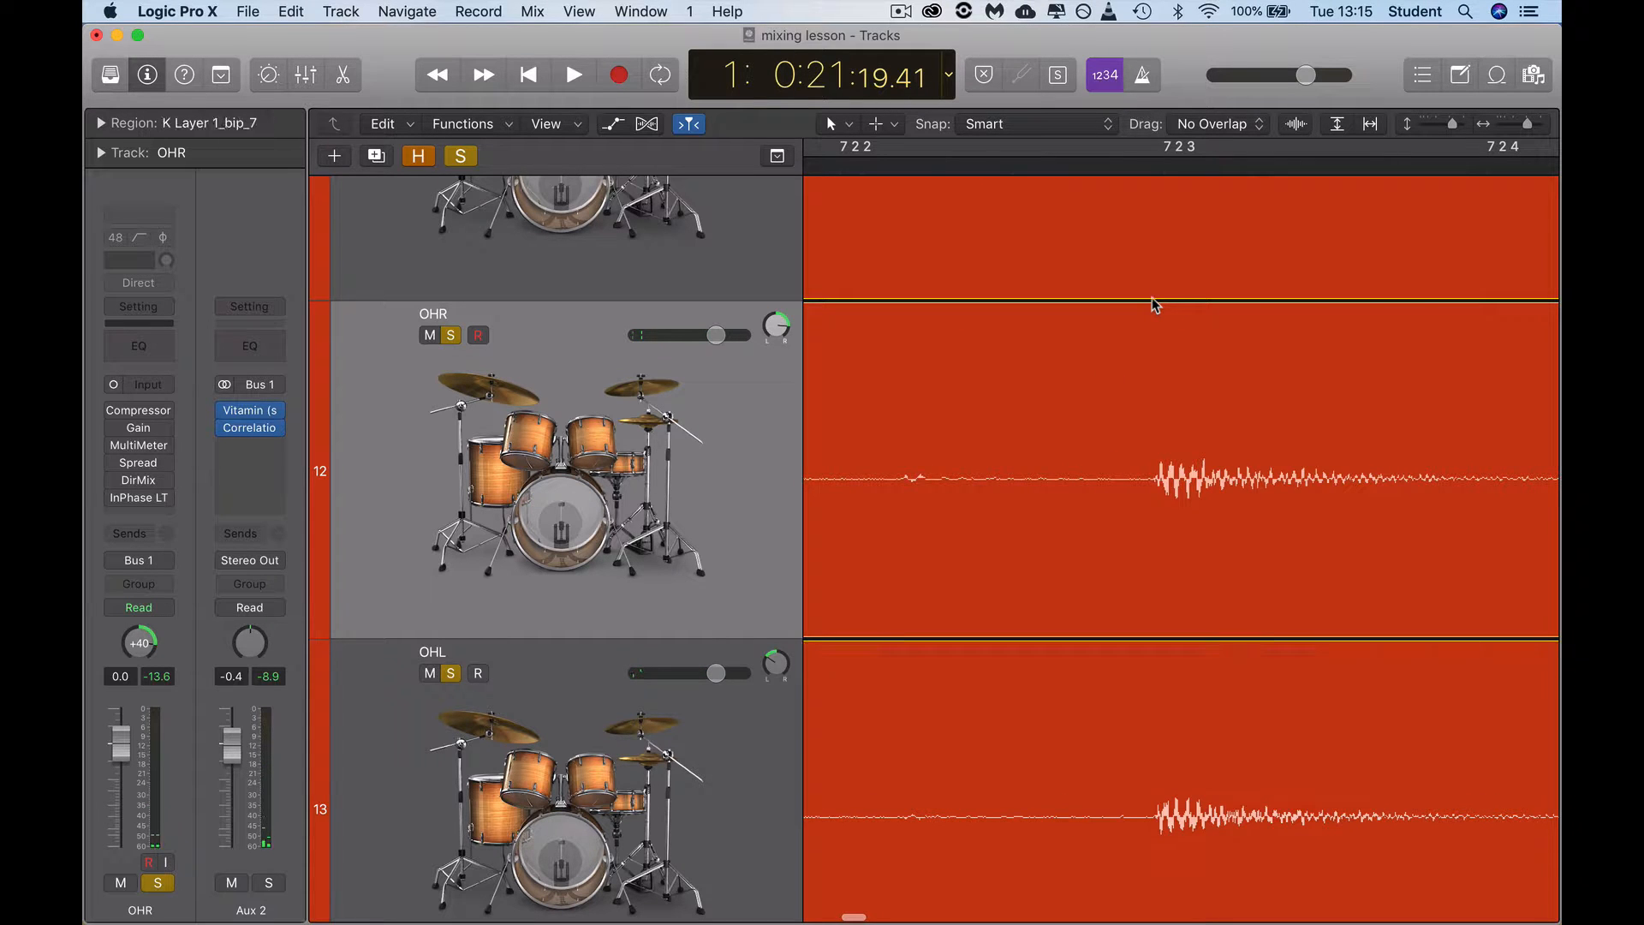
{"action": "left_click", "coordinate": [1163, 164]}
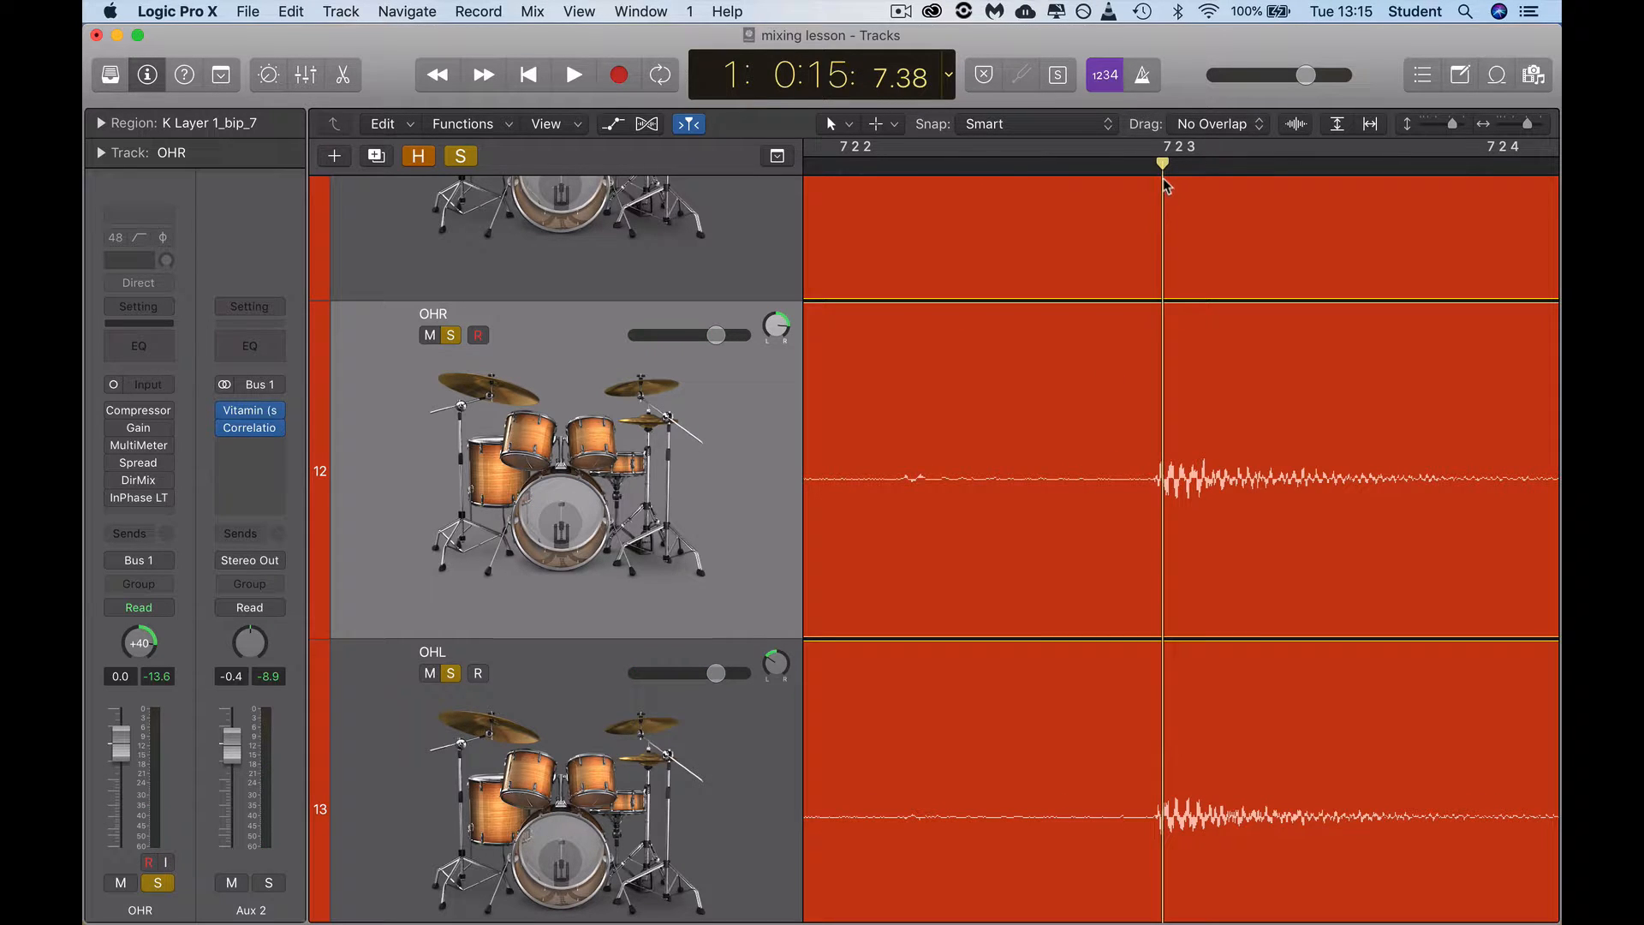
{"action": "left_click_drag", "start_coordinate": [1162, 165], "coordinate": [1154, 165]}
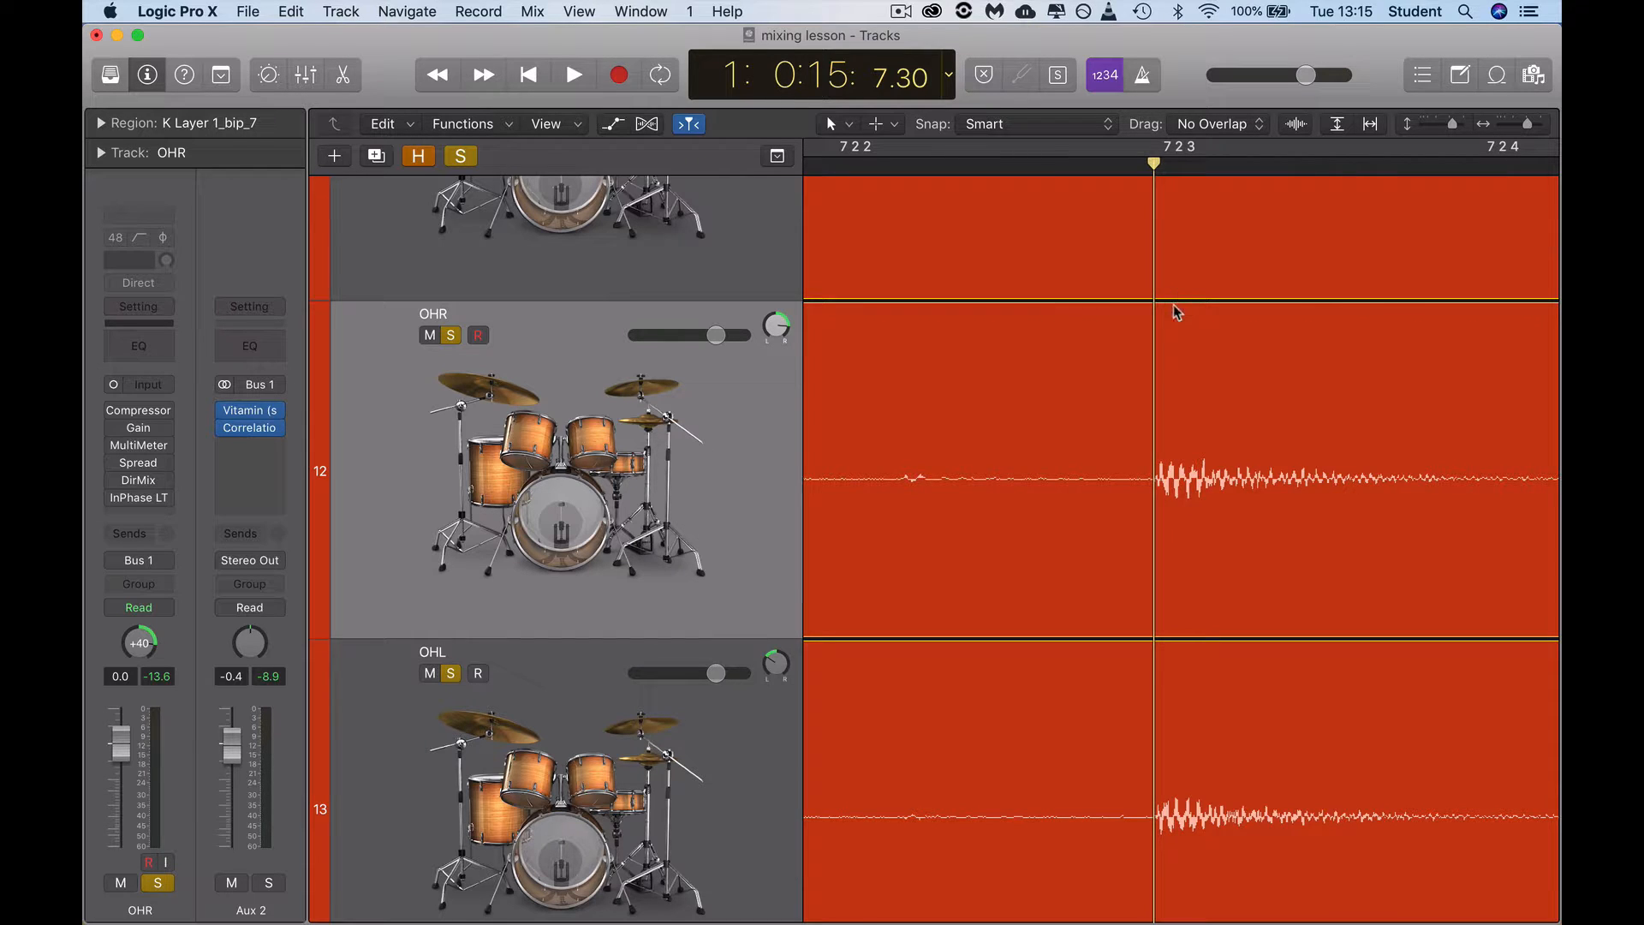
{"action": "scroll", "coordinate": [1178, 313], "scroll_direction": "up", "scroll_amount": 10}
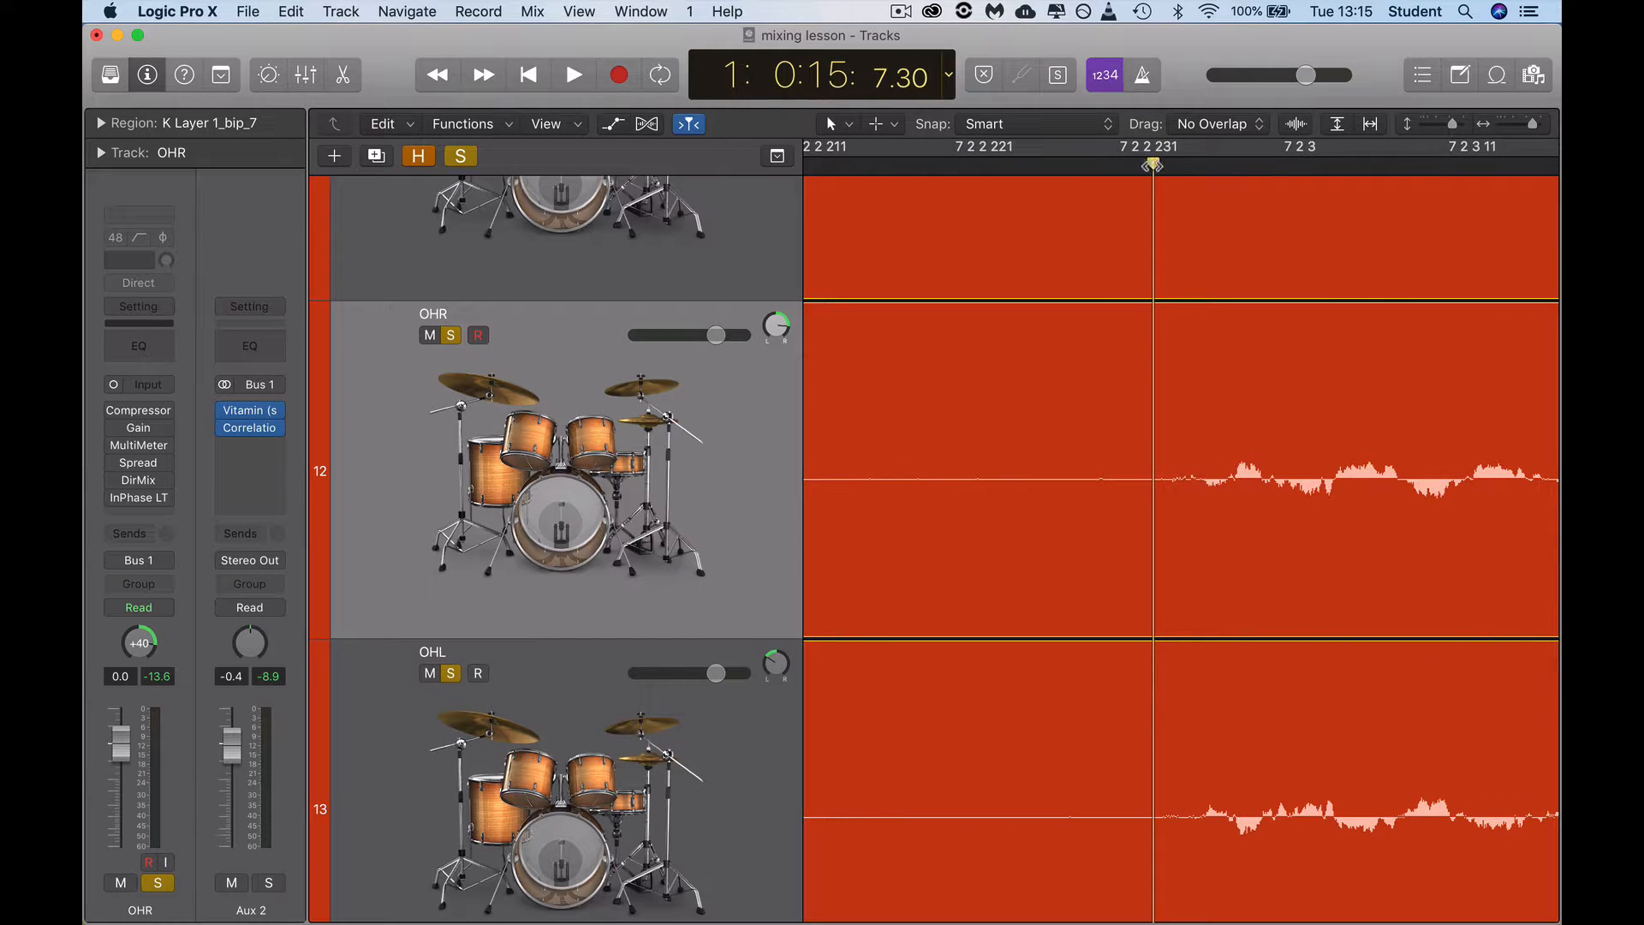
{"action": "left_click_drag", "start_coordinate": [1152, 164], "coordinate": [1203, 163]}
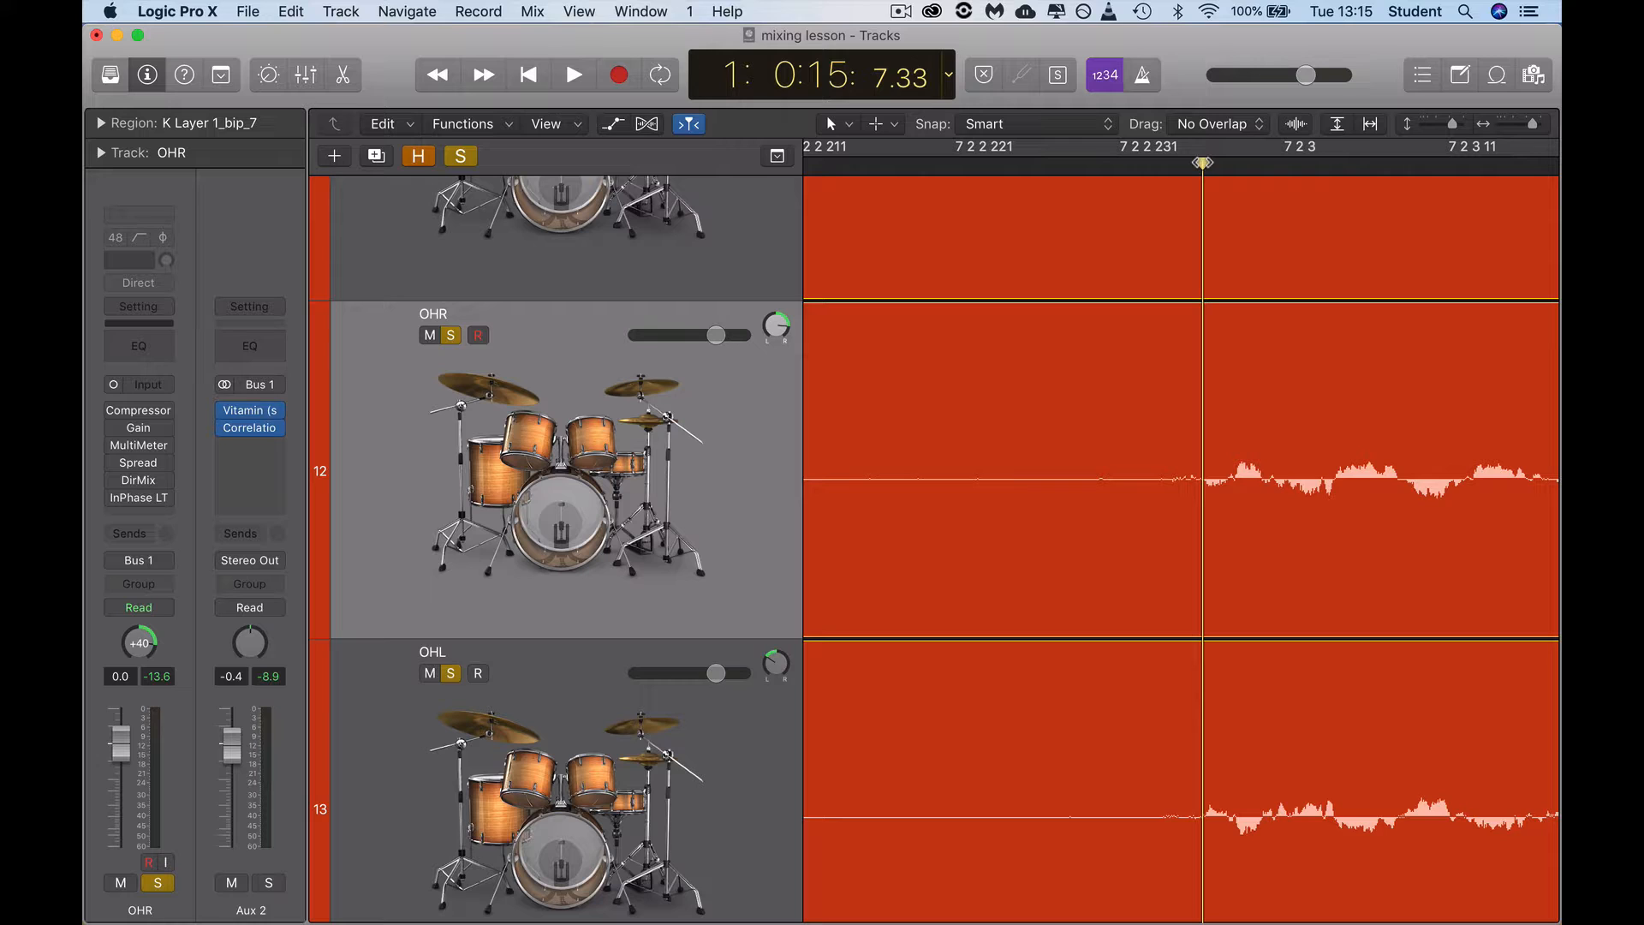
View the Gain plug-in on the OHR channel and locate Gain among the Utility plug-ins.
{"action": "left_click", "coordinate": [730, 418]}
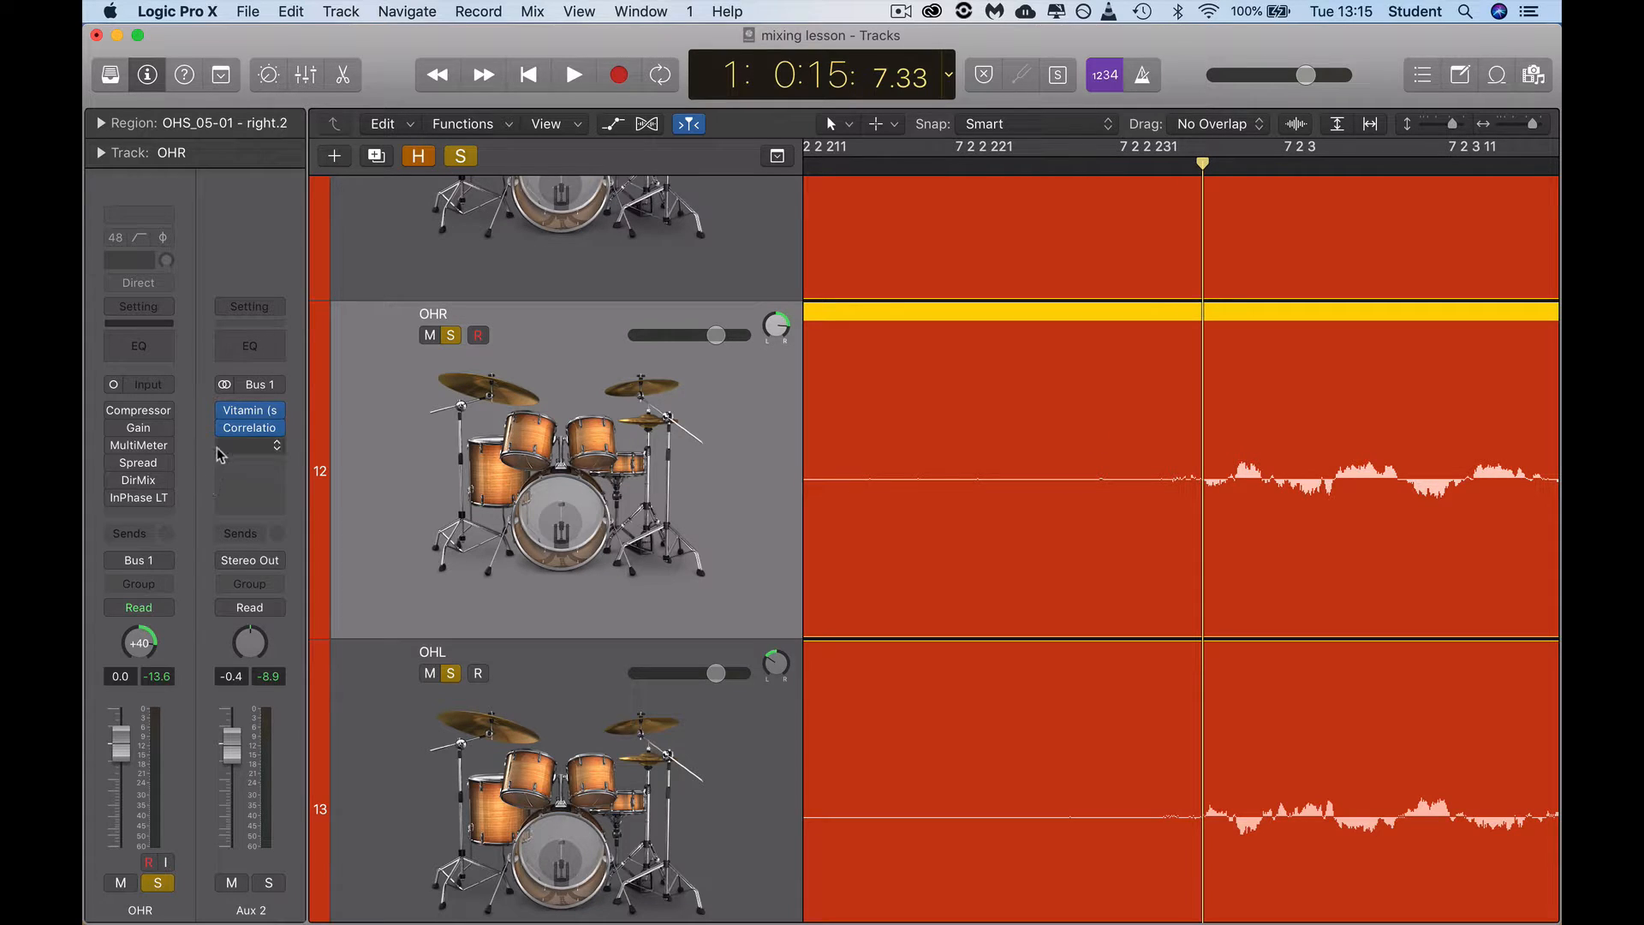
{"action": "left_click", "coordinate": [144, 433]}
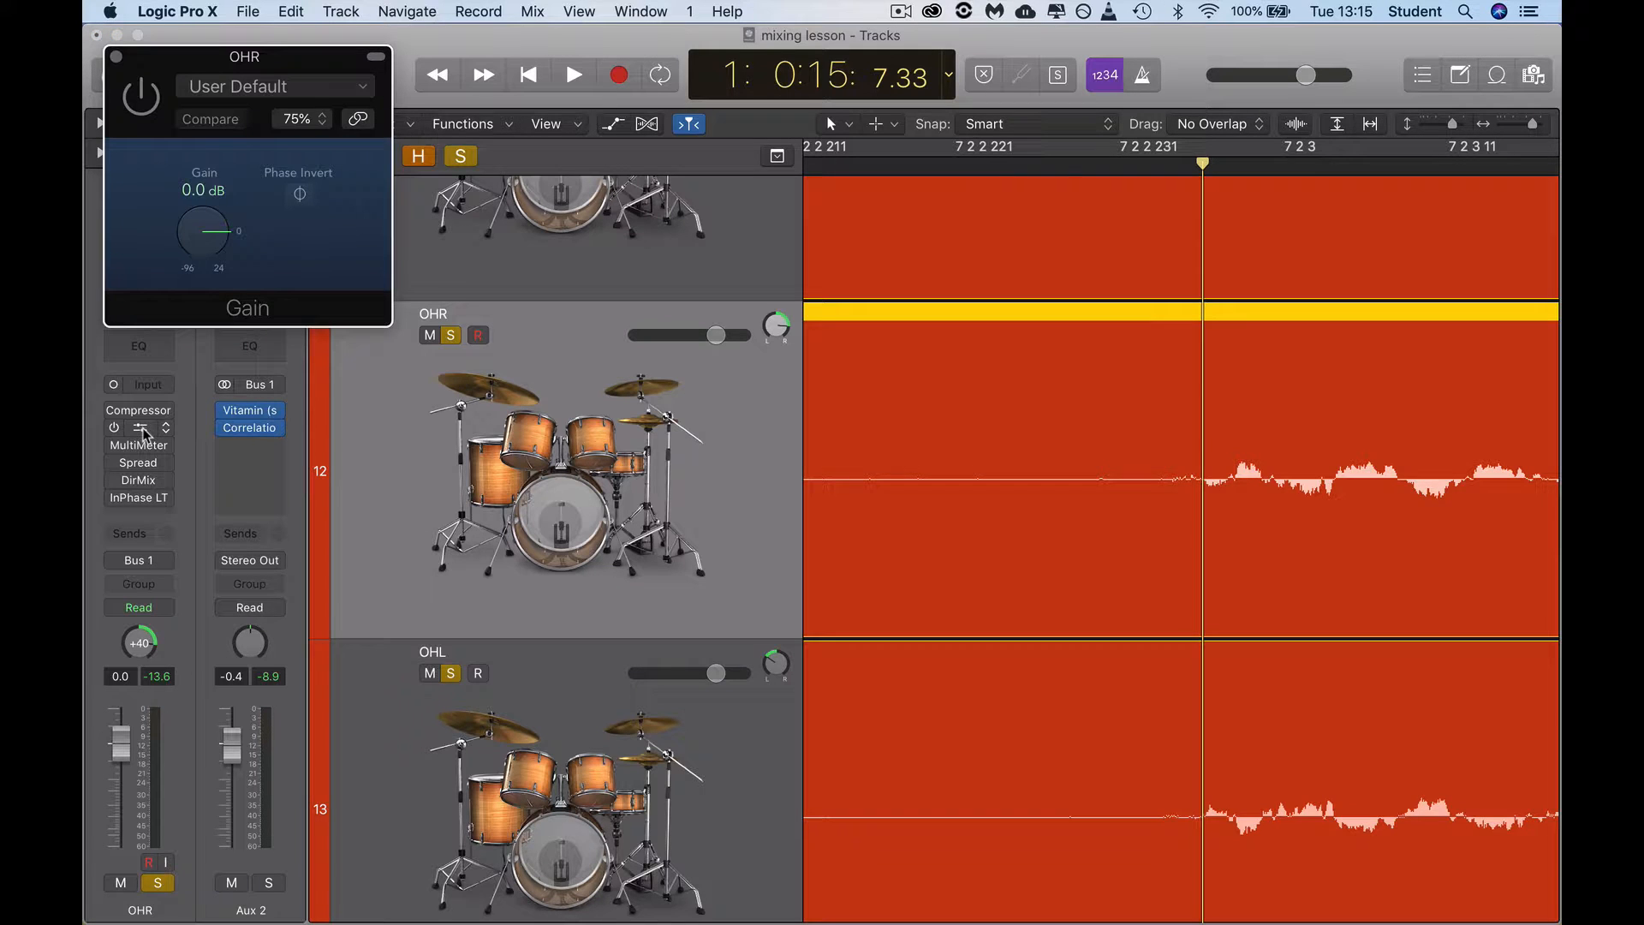
{"action": "left_click", "coordinate": [117, 57]}
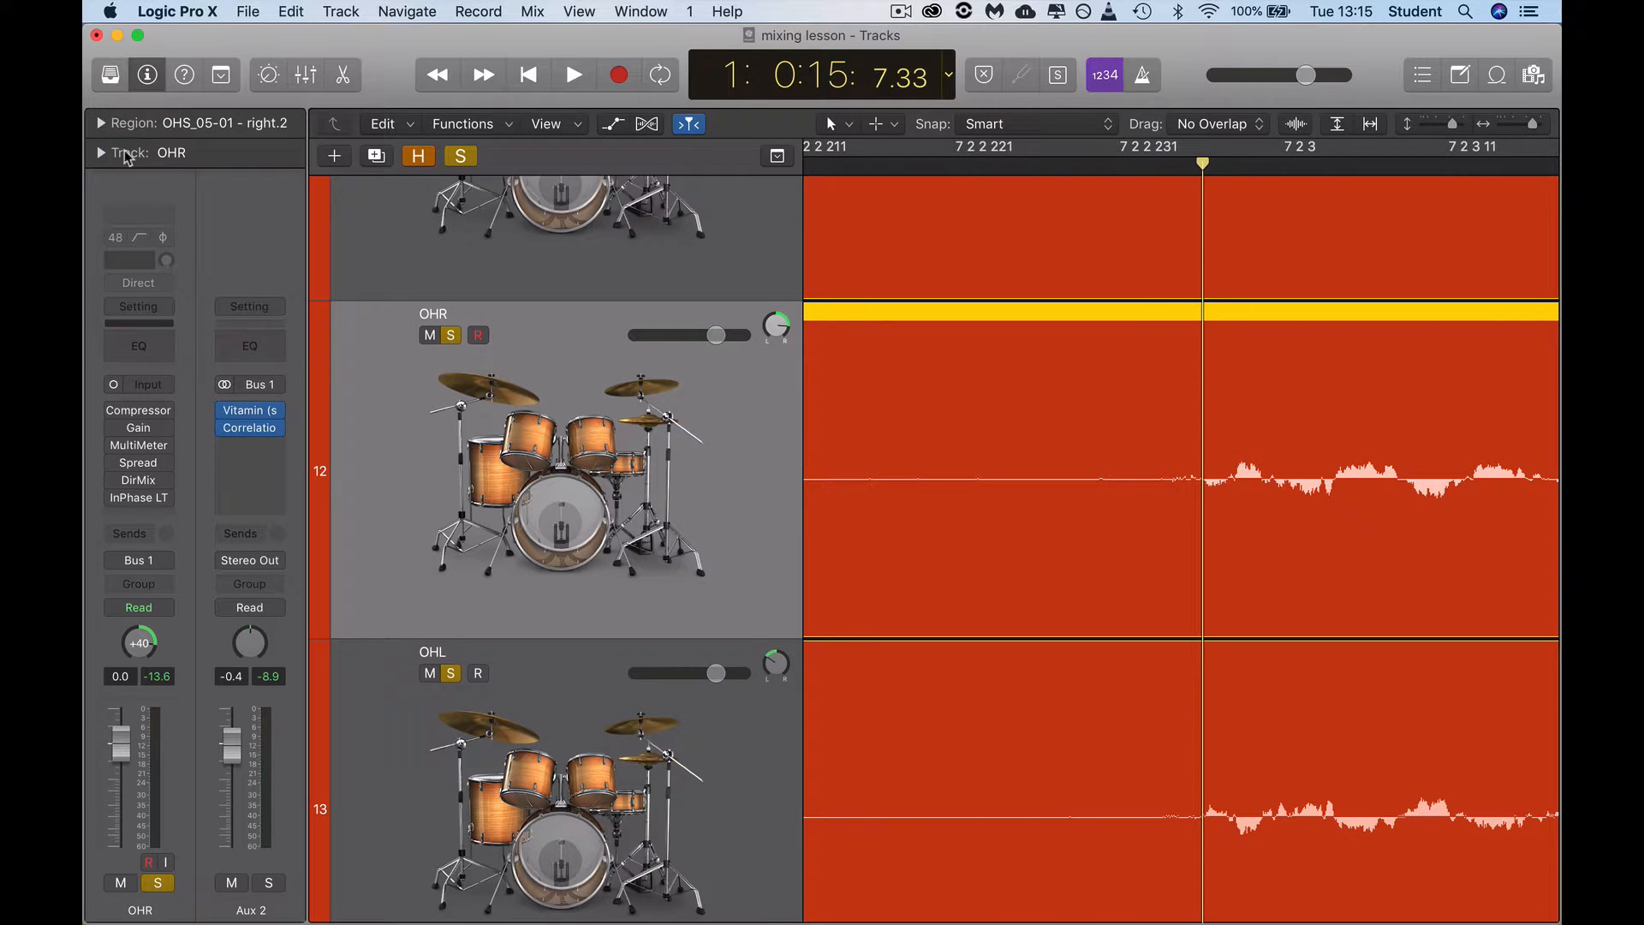
{"action": "left_click", "coordinate": [166, 428]}
{"action": "mouse_move", "coordinate": [244, 751]}
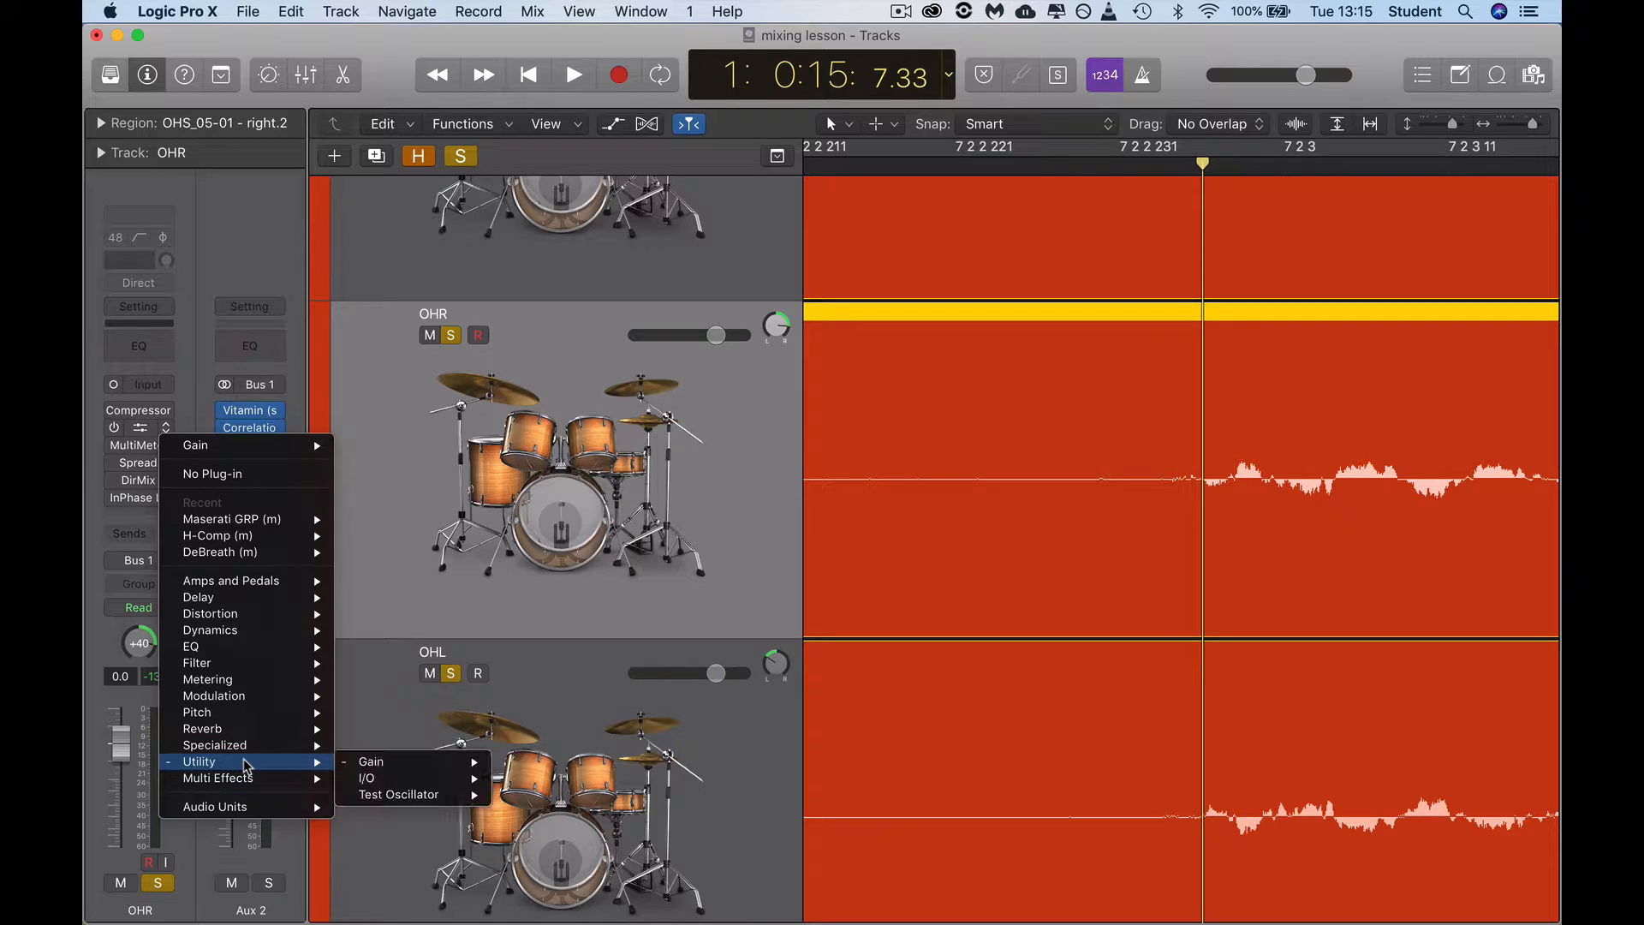
{"action": "mouse_move", "coordinate": [381, 761]}
{"action": "left_click", "coordinate": [528, 762]}
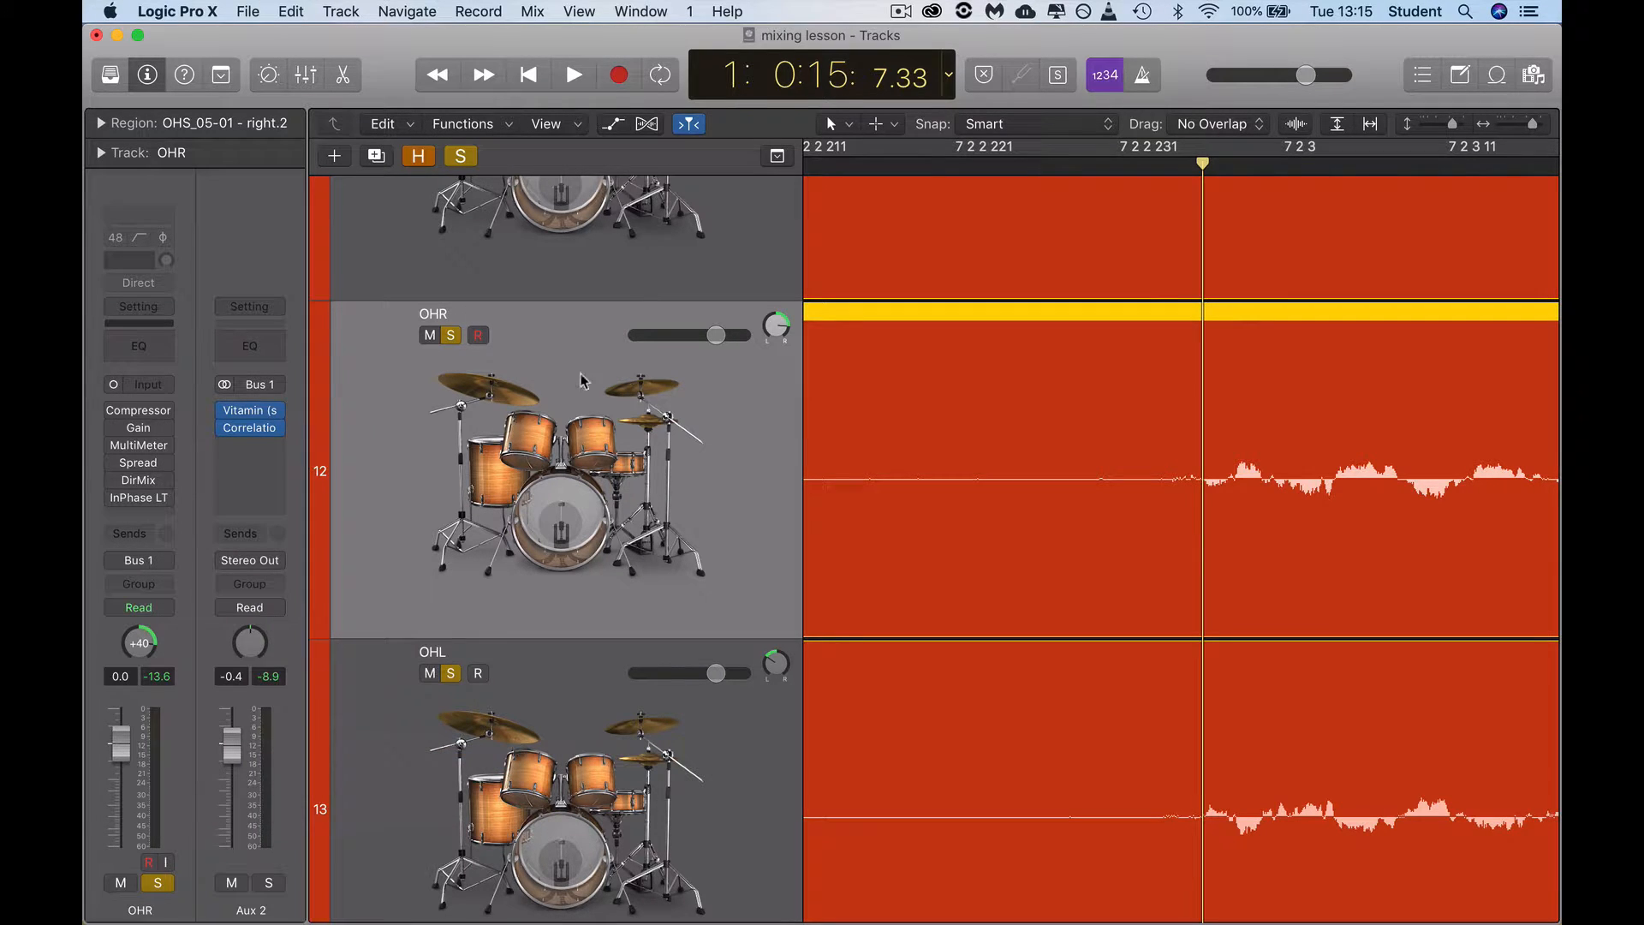
Enable Phase Invert in the OHR channel's Gain plug-in and switch the plug-in on.
{"action": "left_click", "coordinate": [140, 427]}
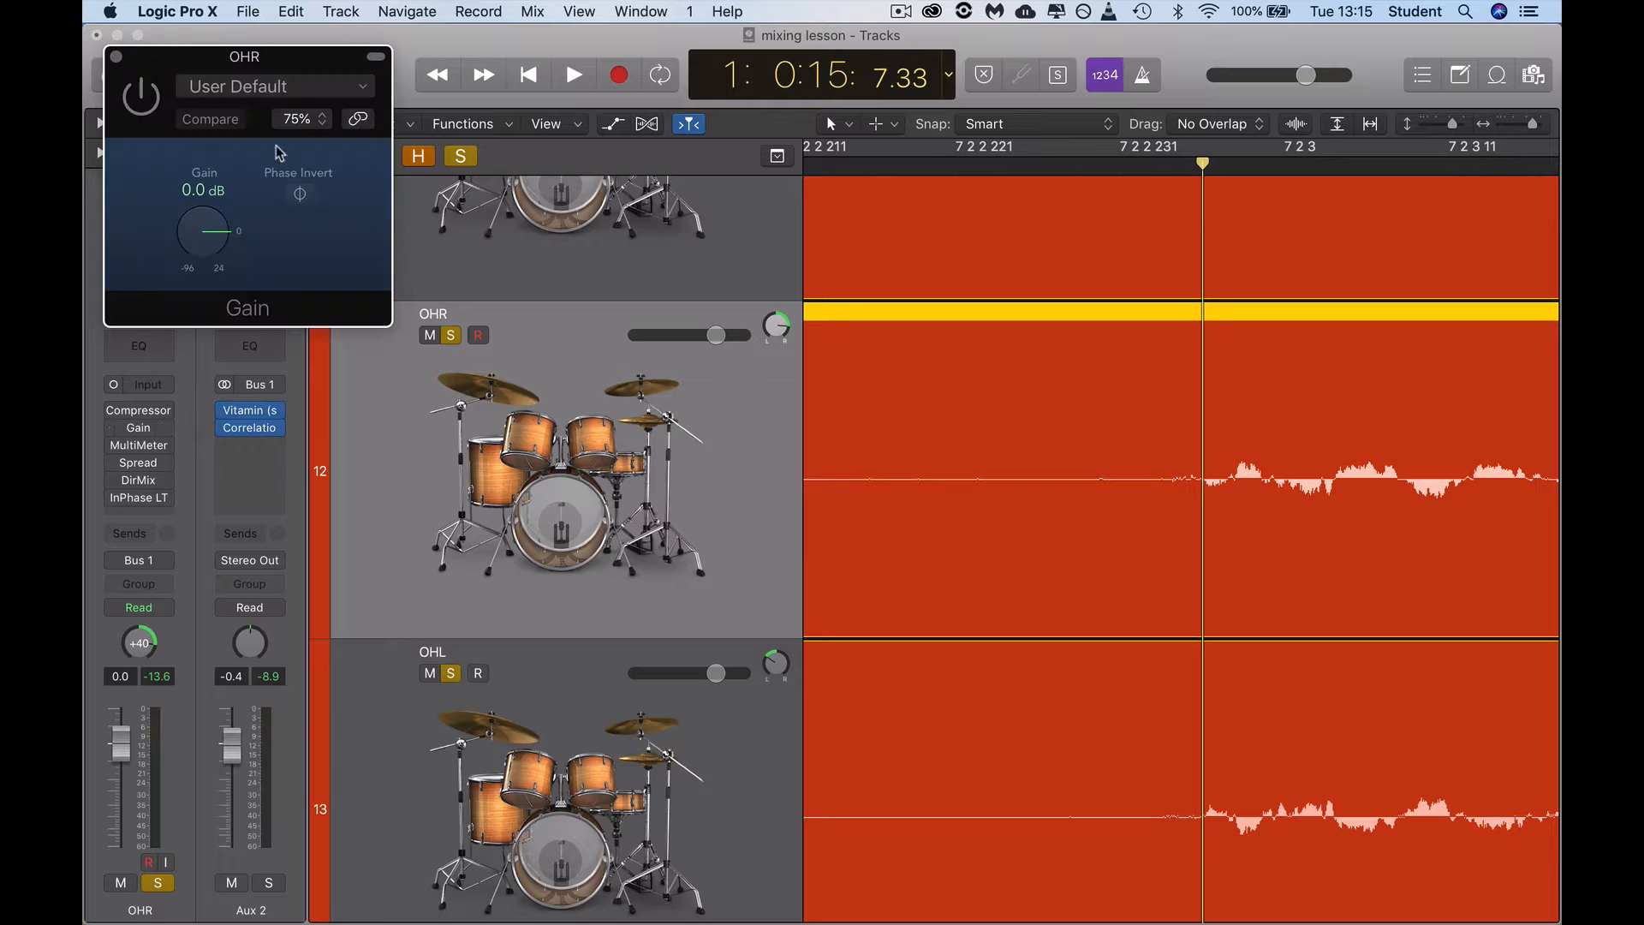
{"action": "left_click", "coordinate": [300, 194]}
{"action": "left_click", "coordinate": [143, 98]}
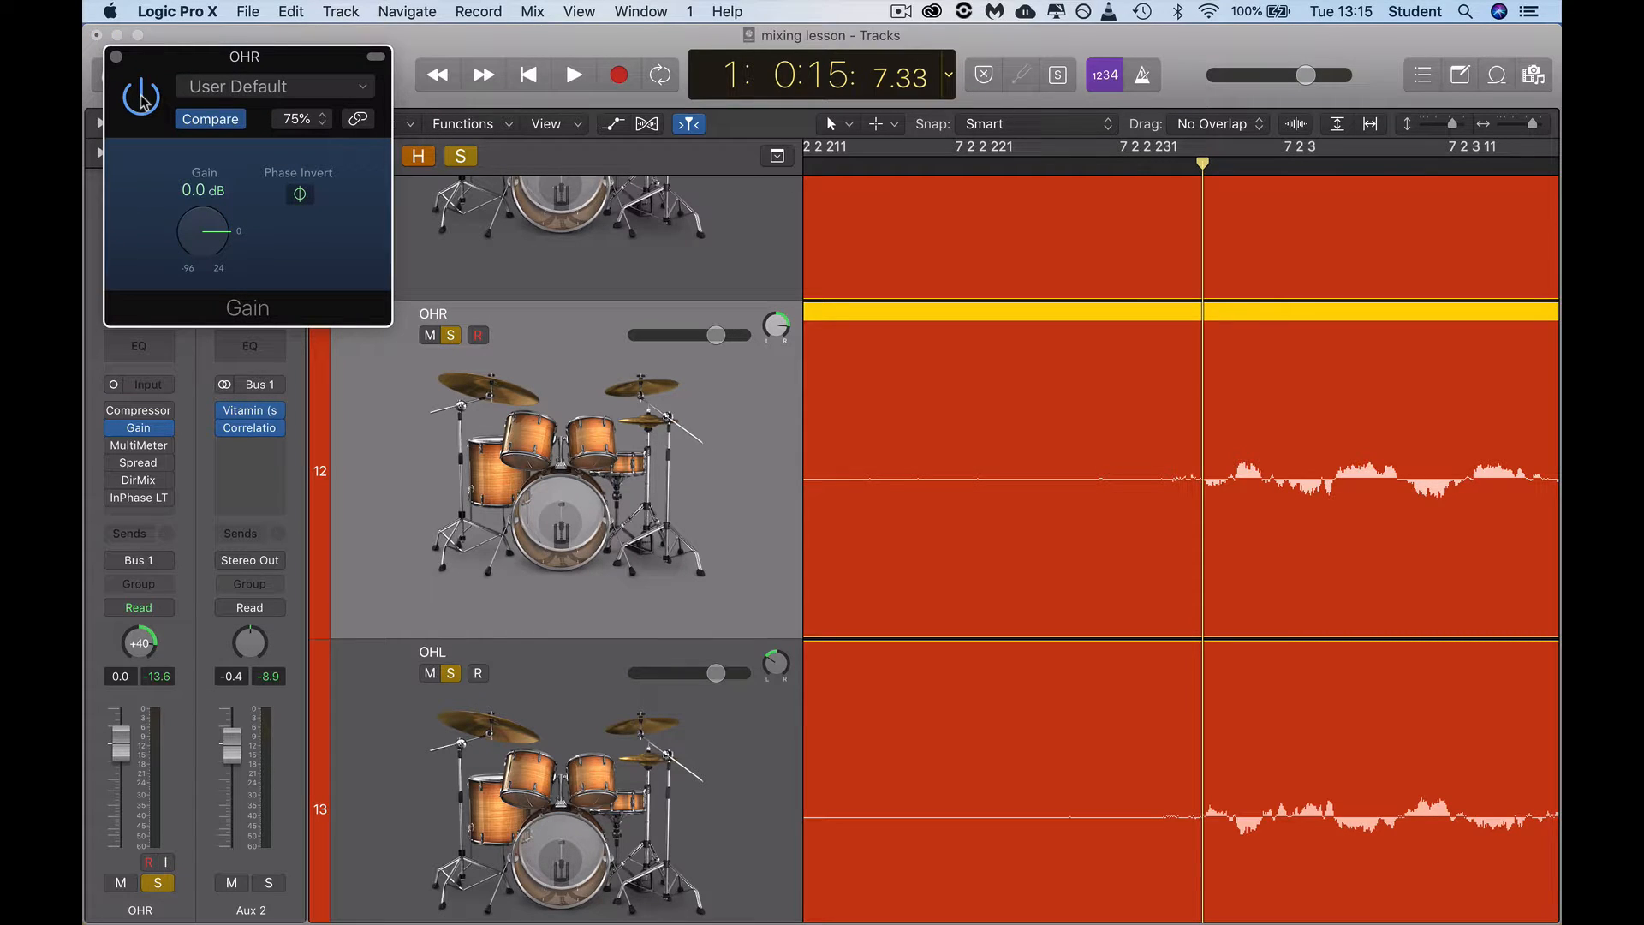
Compare the overheads' phase during playback by repeatedly bypassing and re-enabling OHR's Gain plug-in, leaving it on and closing its window when playback is stopped.
{"action": "left_click", "coordinate": [143, 98]}
{"action": "key", "text": "space"}
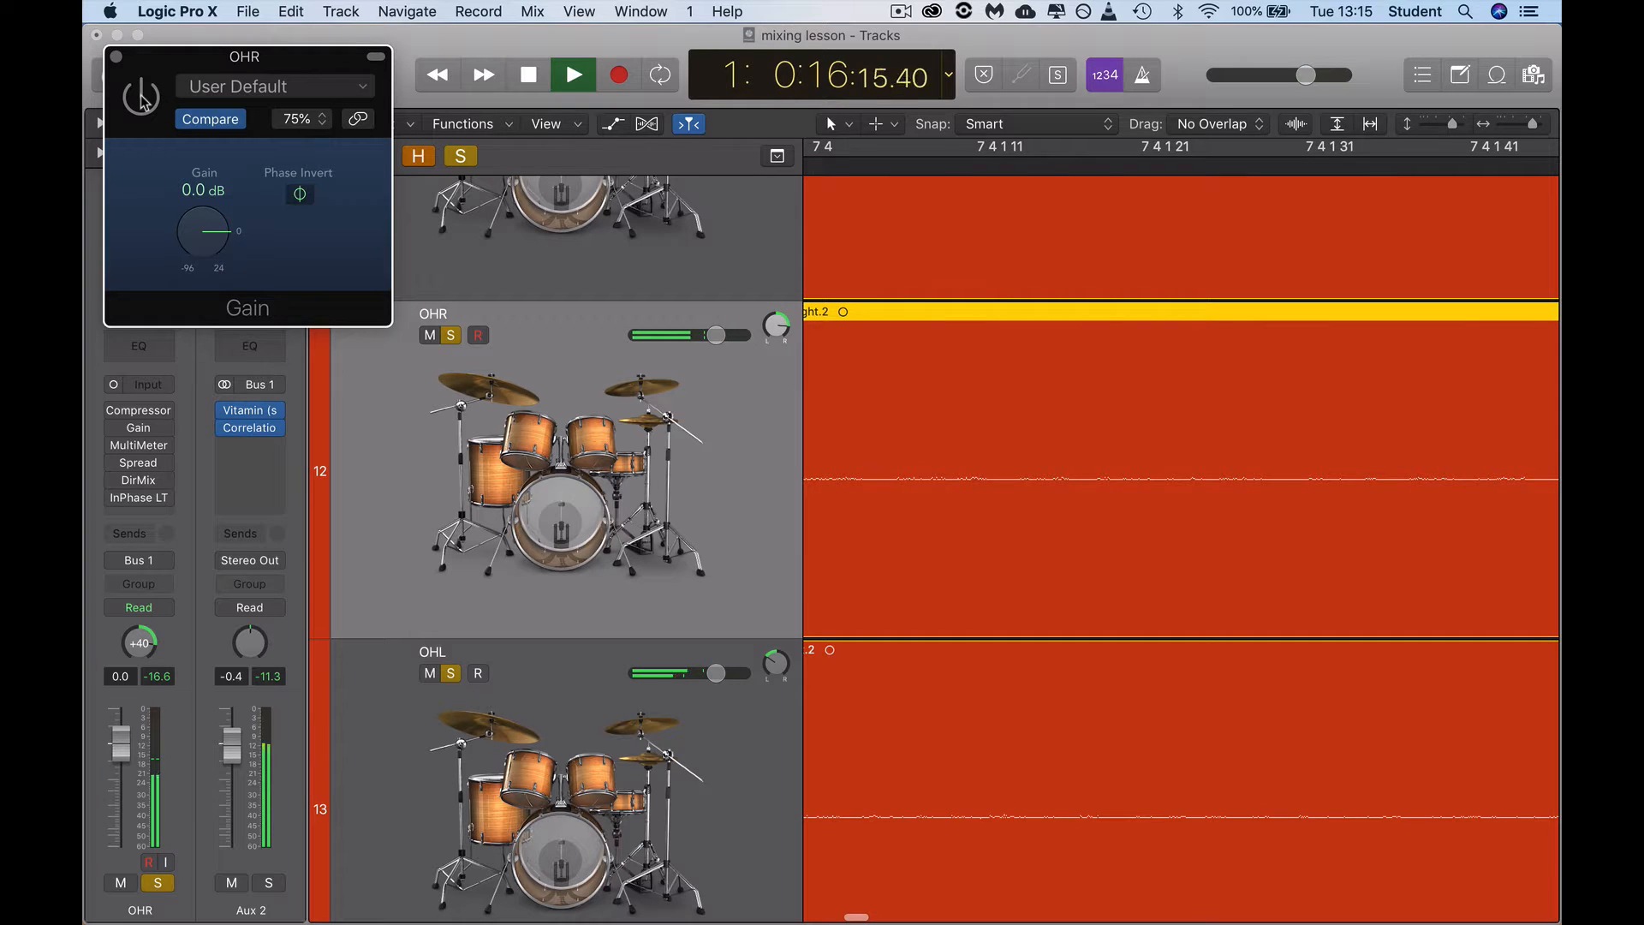
{"action": "left_click", "coordinate": [143, 97]}
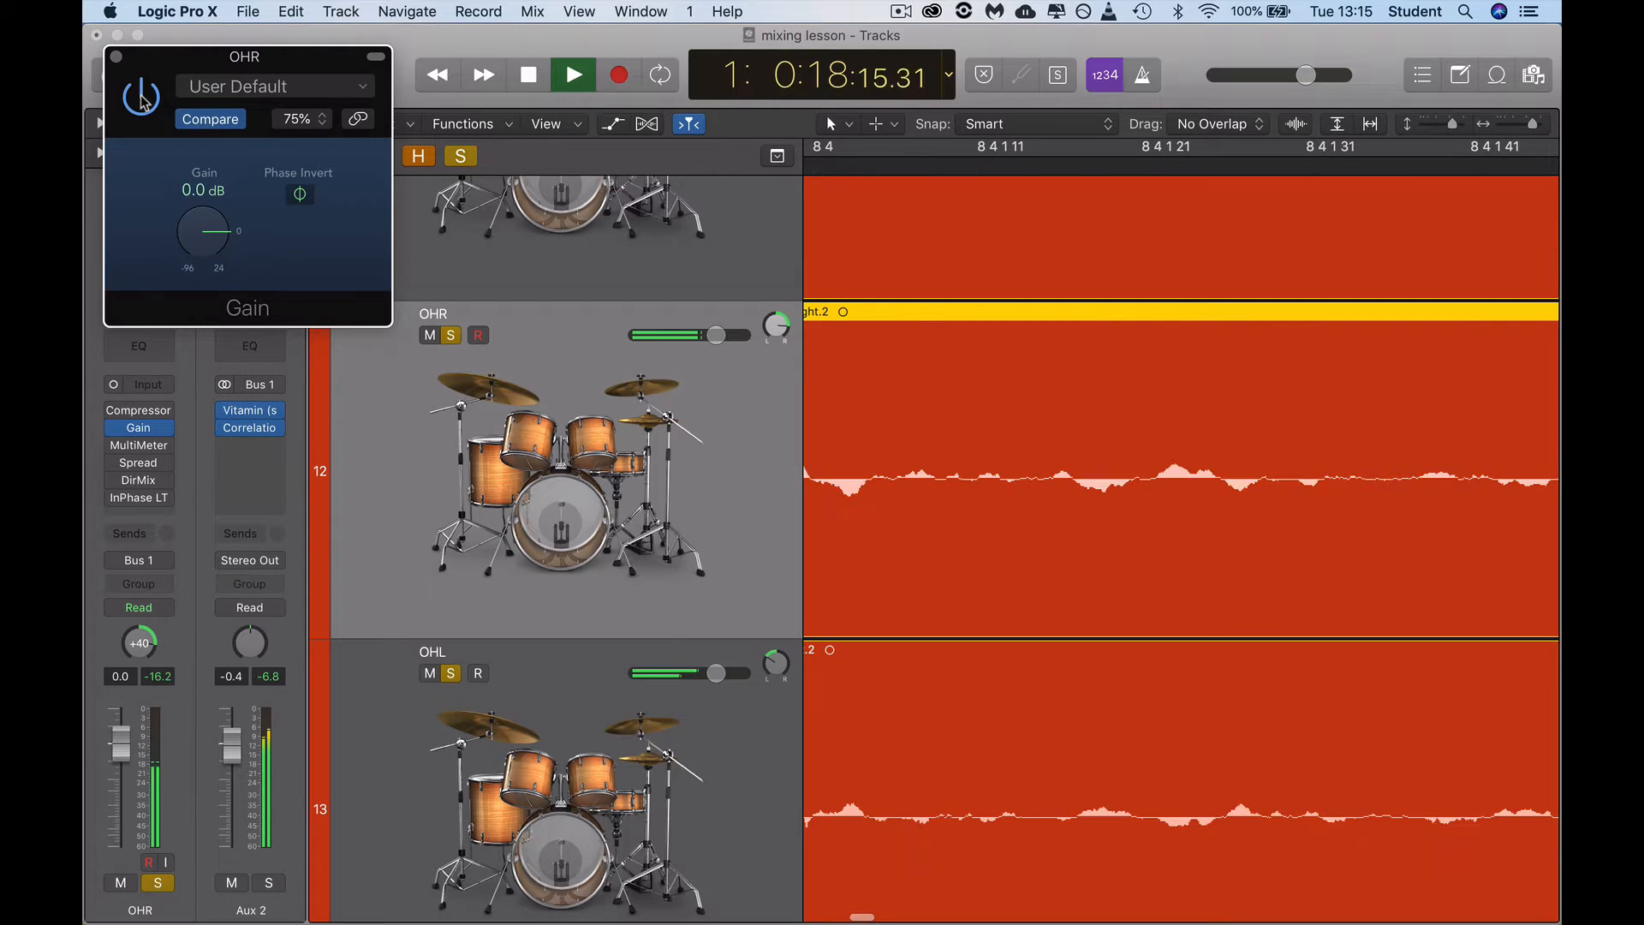
{"action": "left_click", "coordinate": [143, 97]}
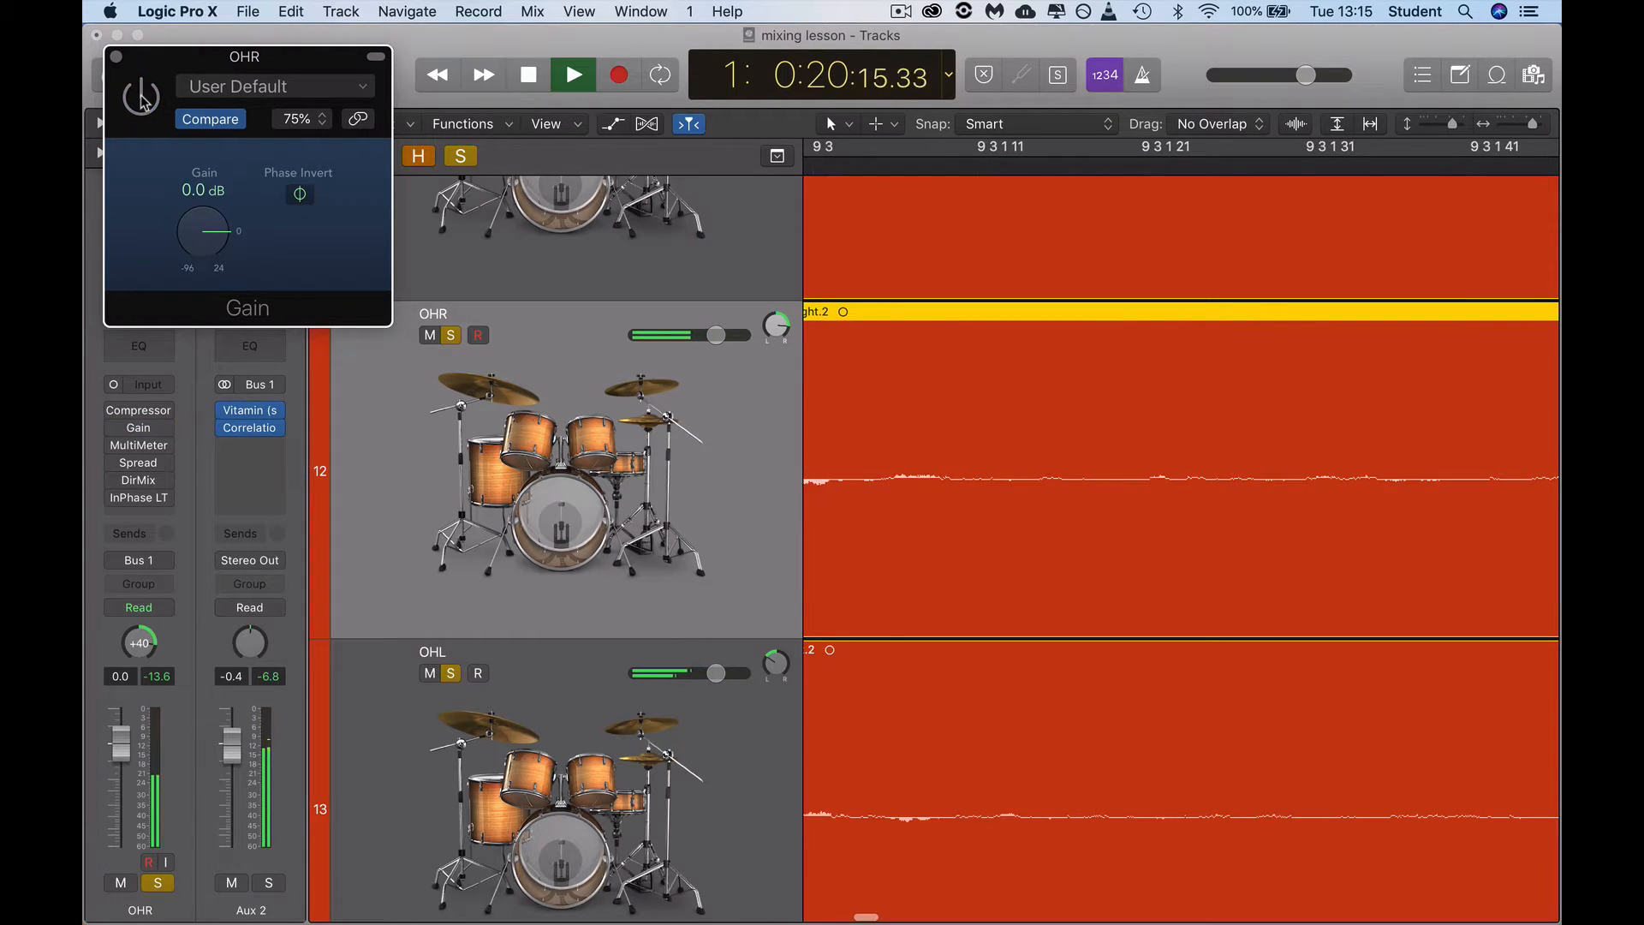
{"action": "left_click", "coordinate": [143, 98]}
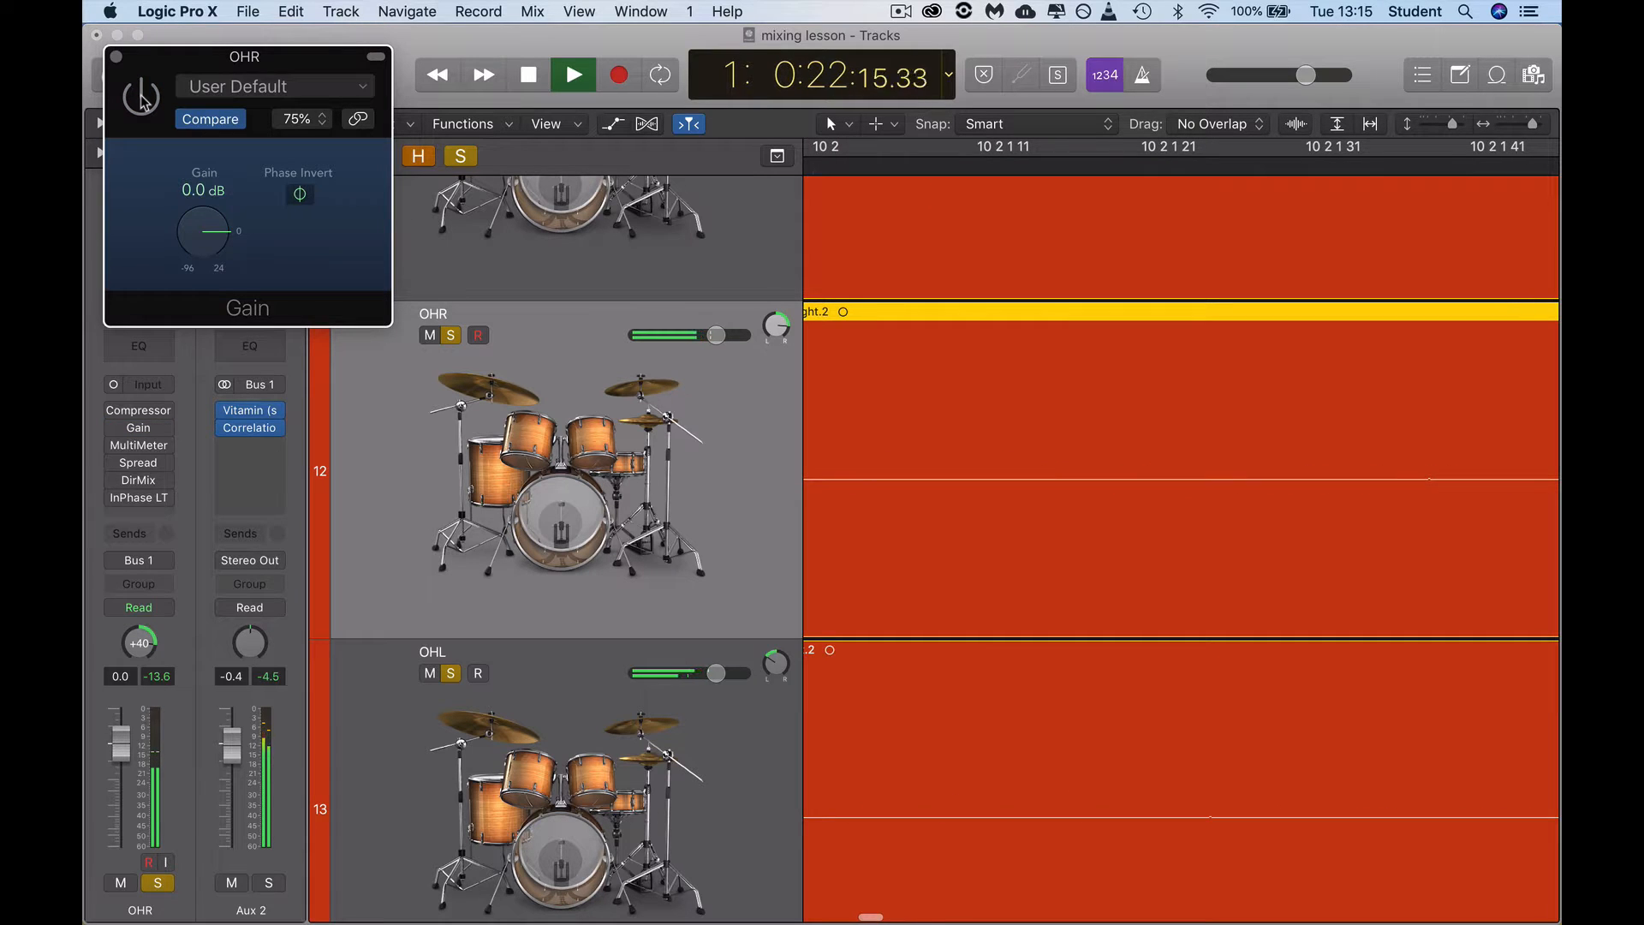
{"action": "left_click", "coordinate": [143, 98]}
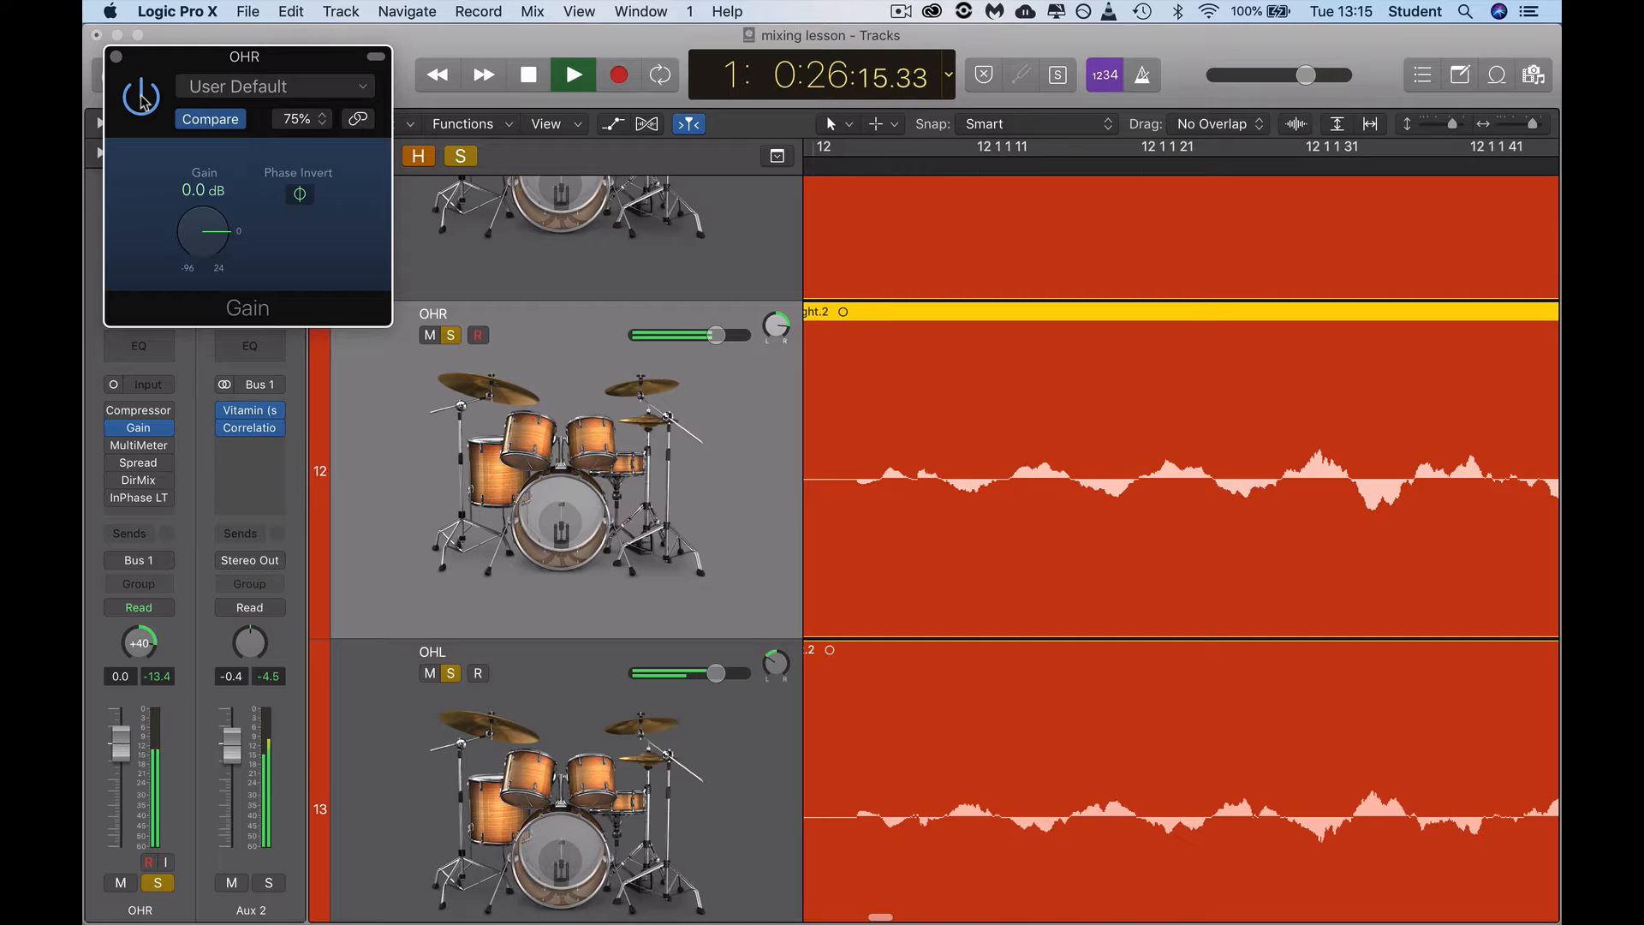
{"action": "left_click", "coordinate": [143, 97]}
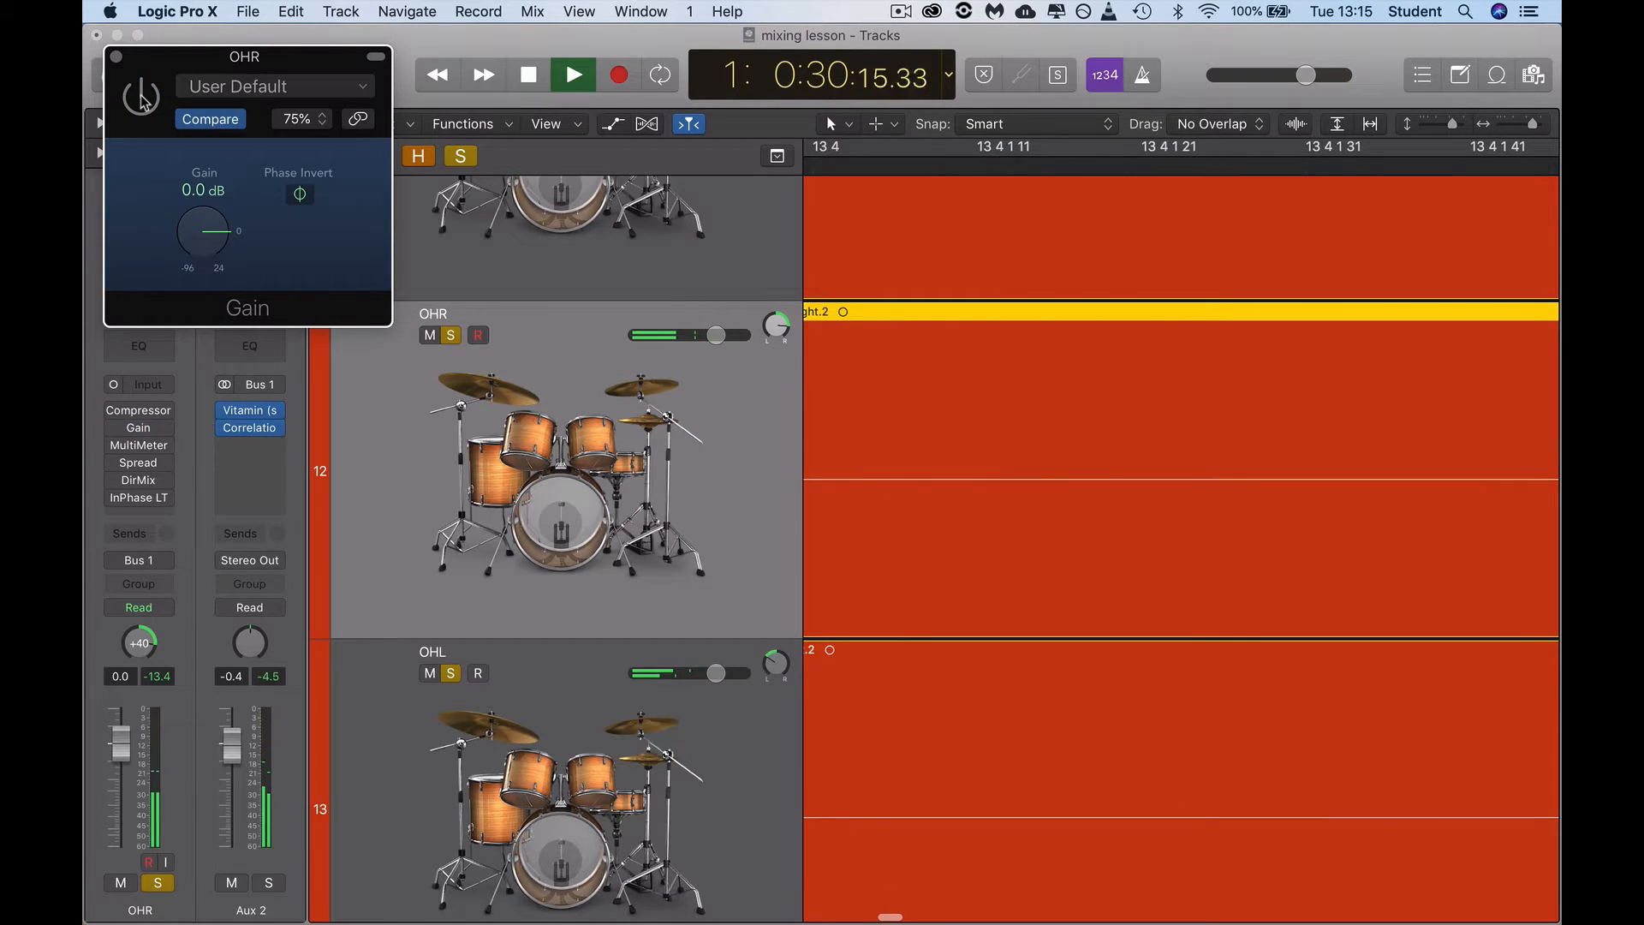
{"action": "left_click", "coordinate": [143, 97]}
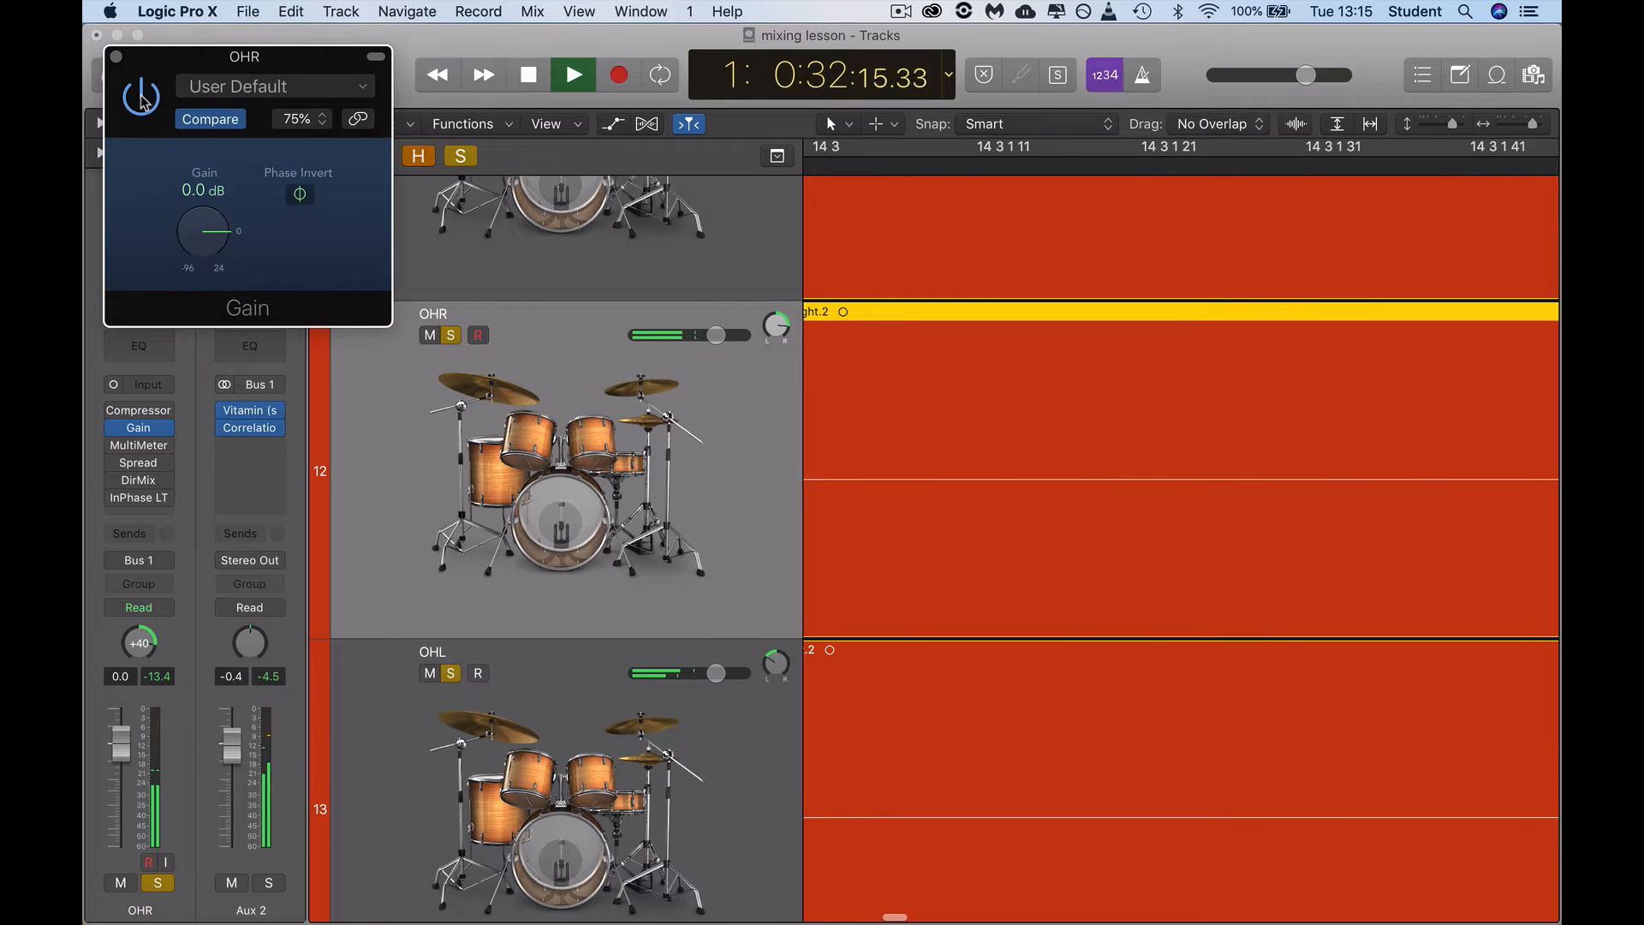
{"action": "left_click", "coordinate": [143, 98]}
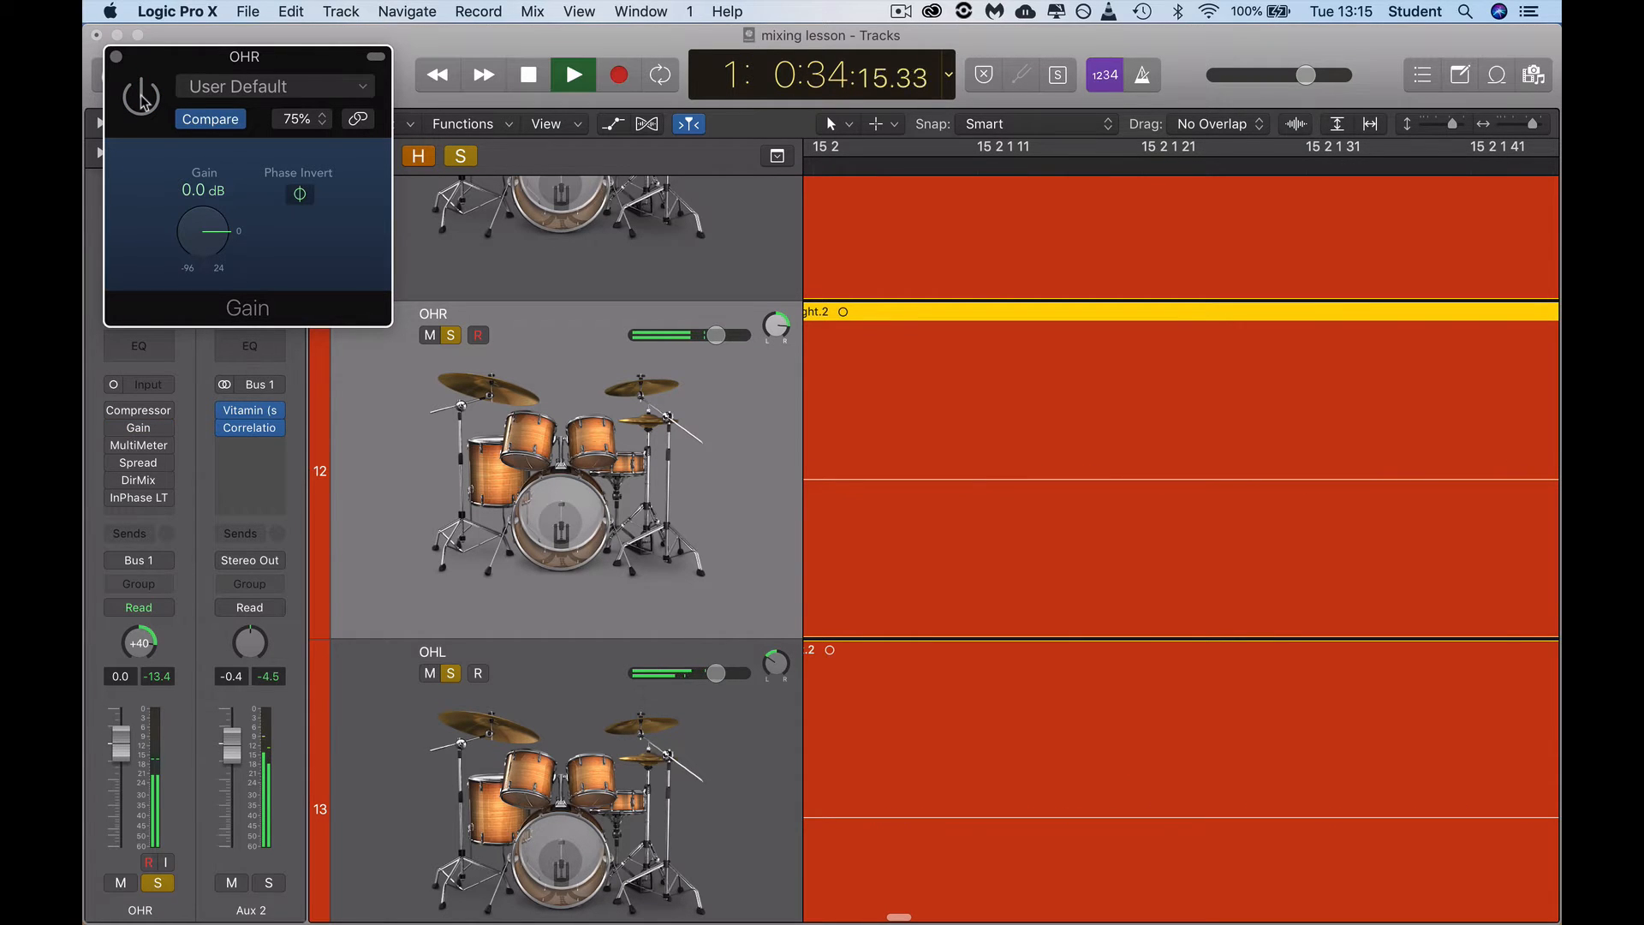
{"action": "left_click", "coordinate": [142, 97]}
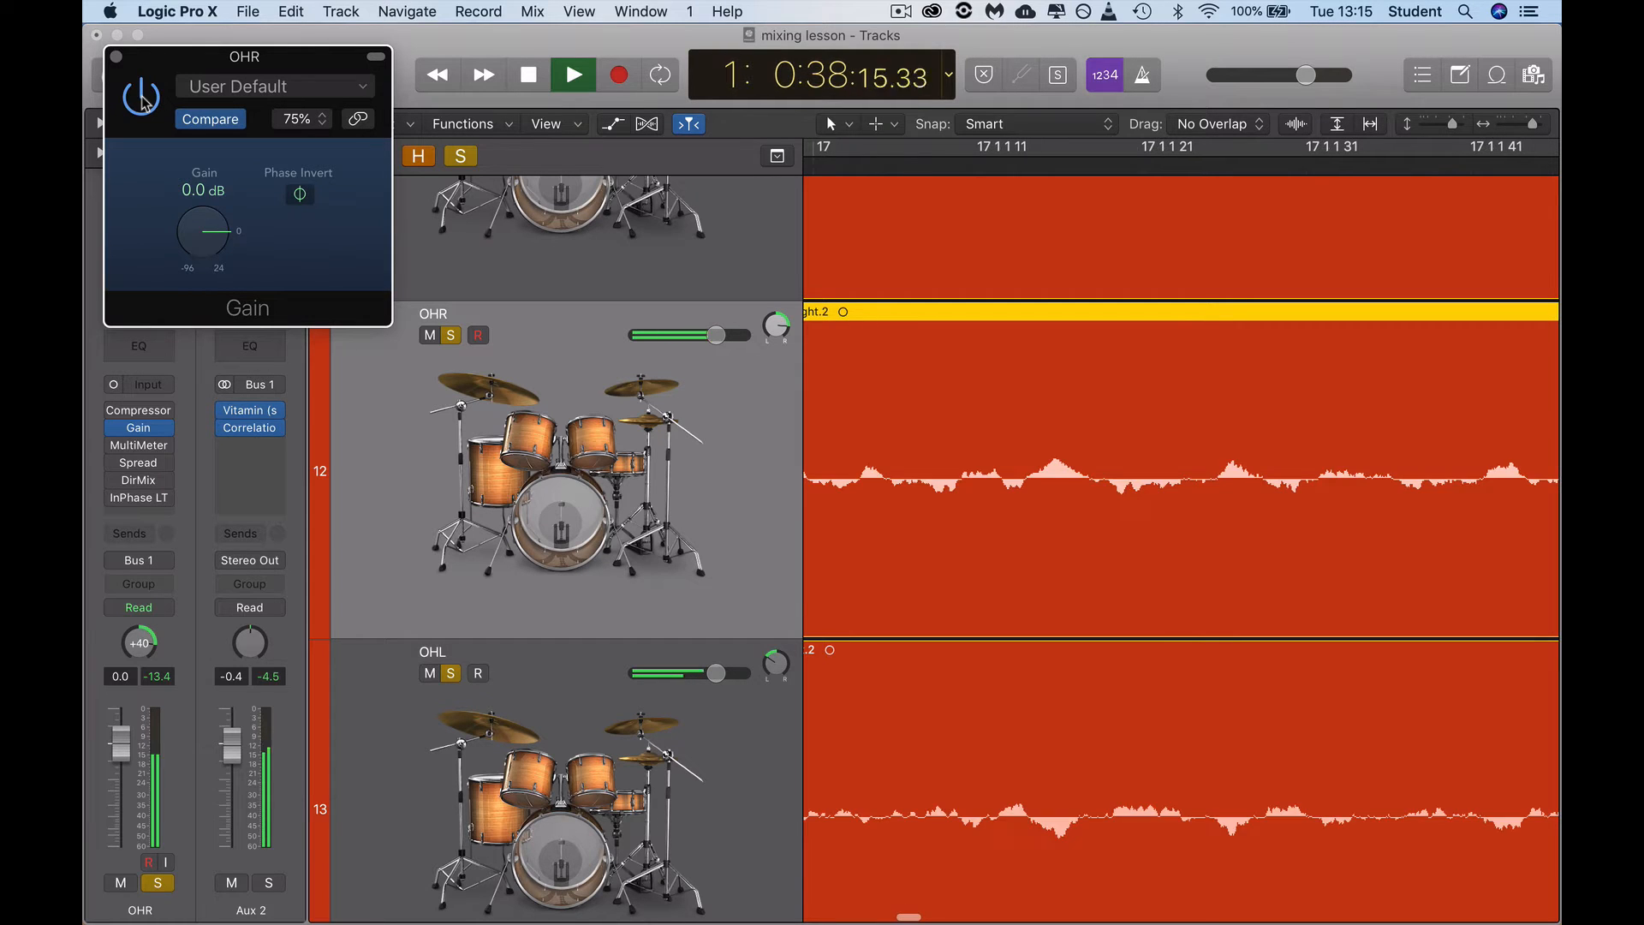
{"action": "left_click", "coordinate": [142, 97]}
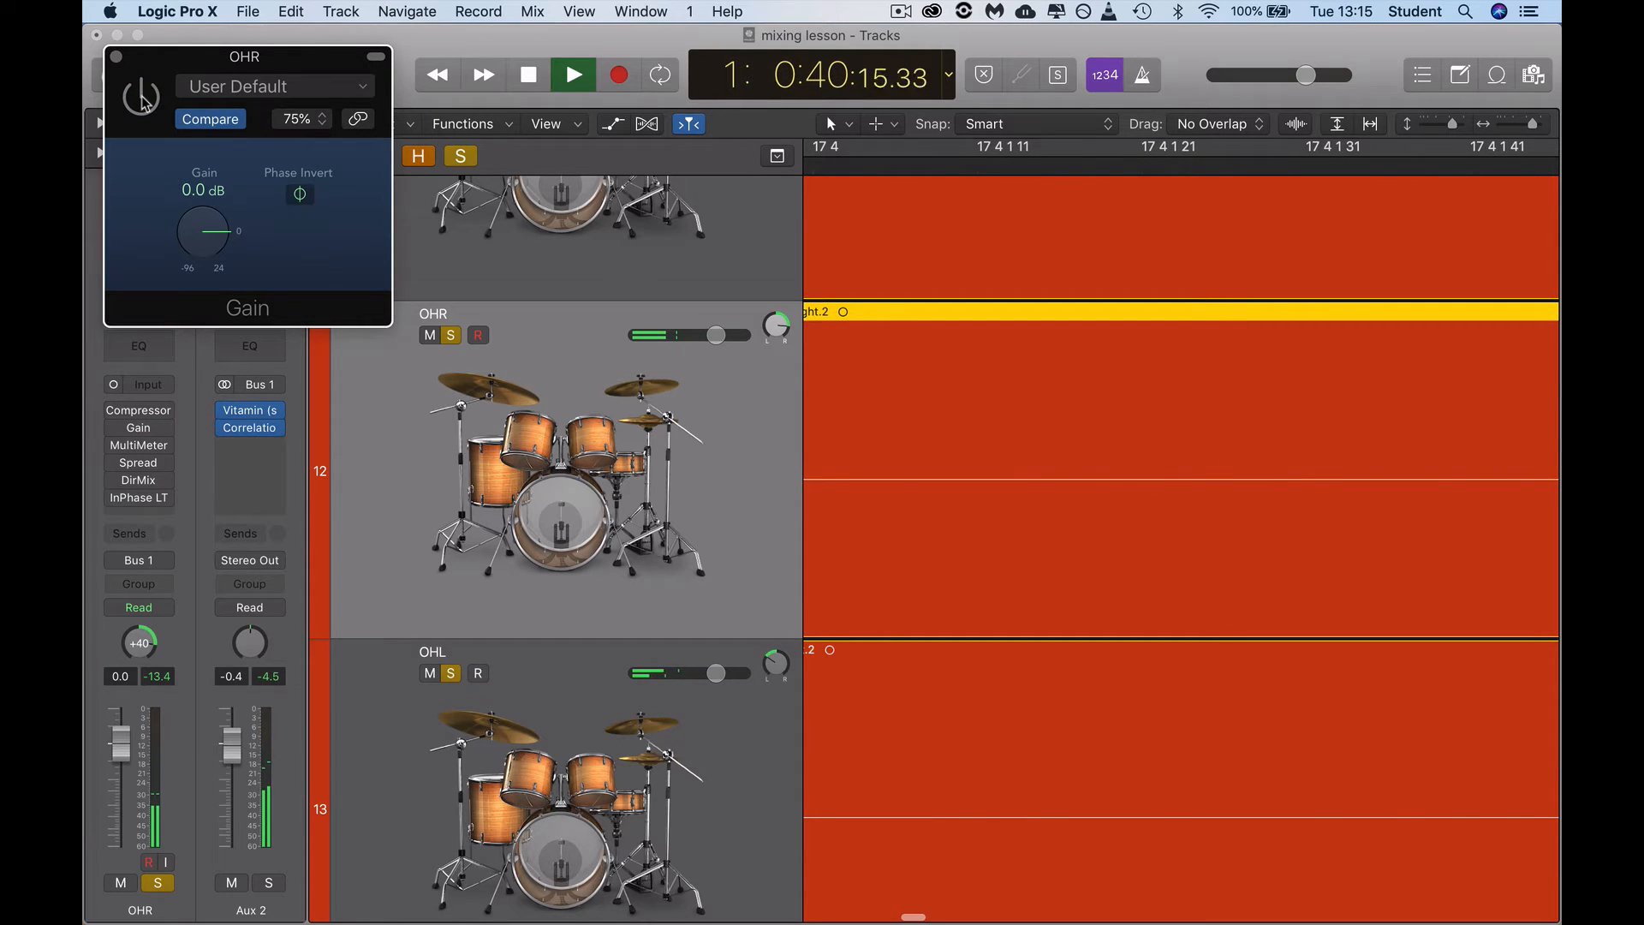
{"action": "left_click", "coordinate": [142, 98]}
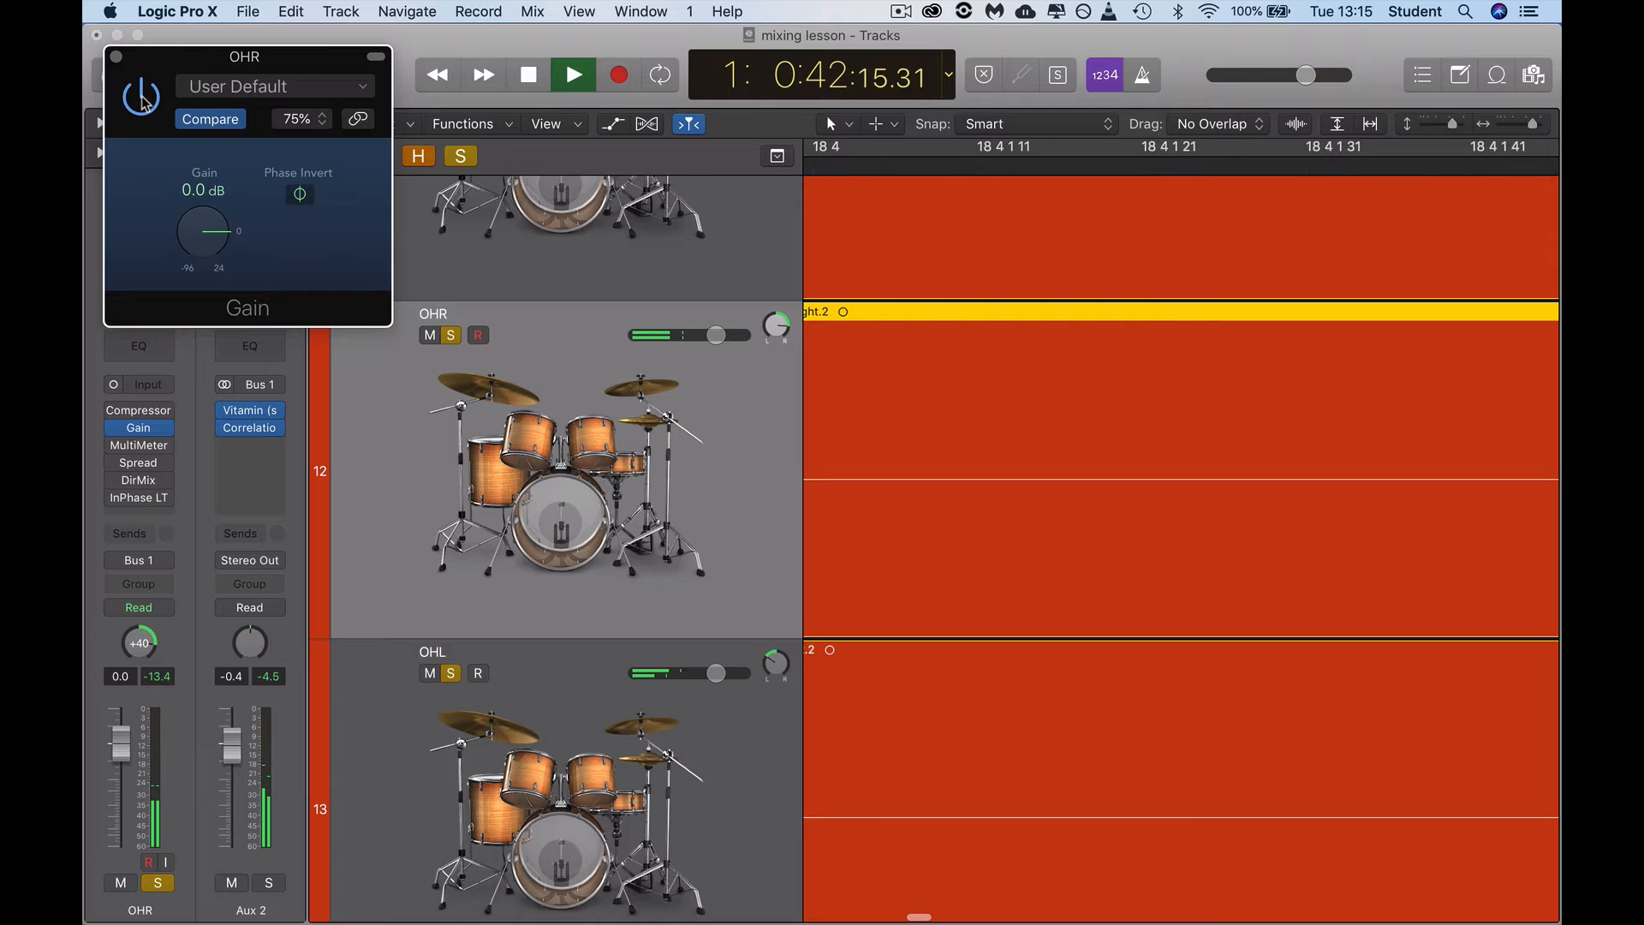
{"action": "key", "text": "space"}
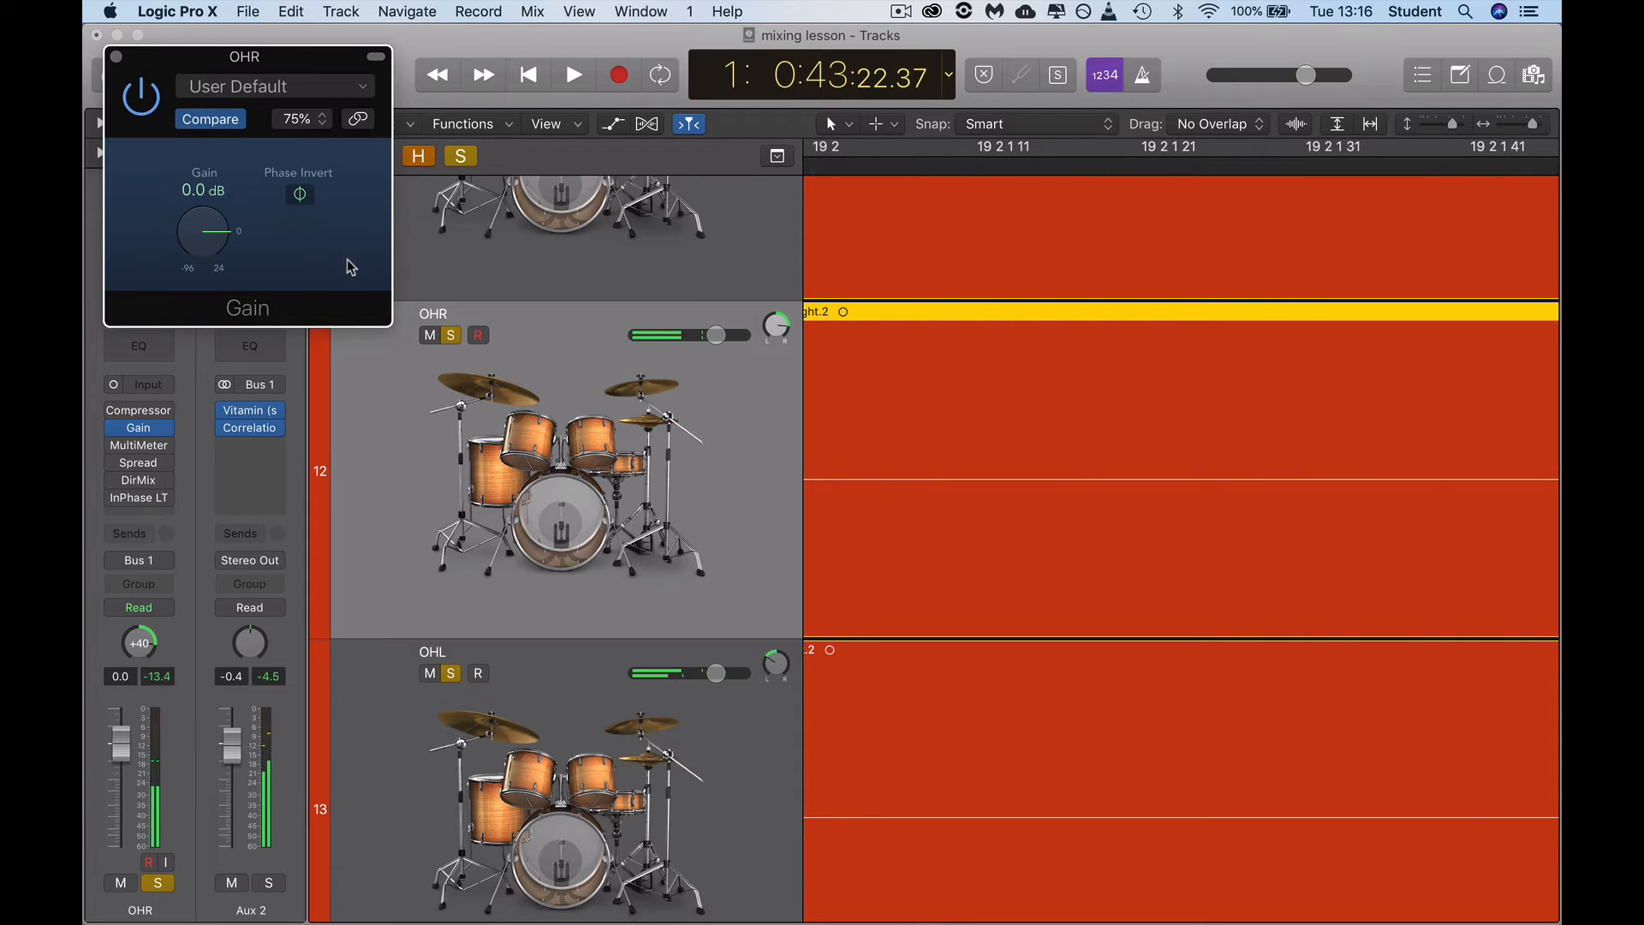
{"action": "left_click", "coordinate": [116, 57]}
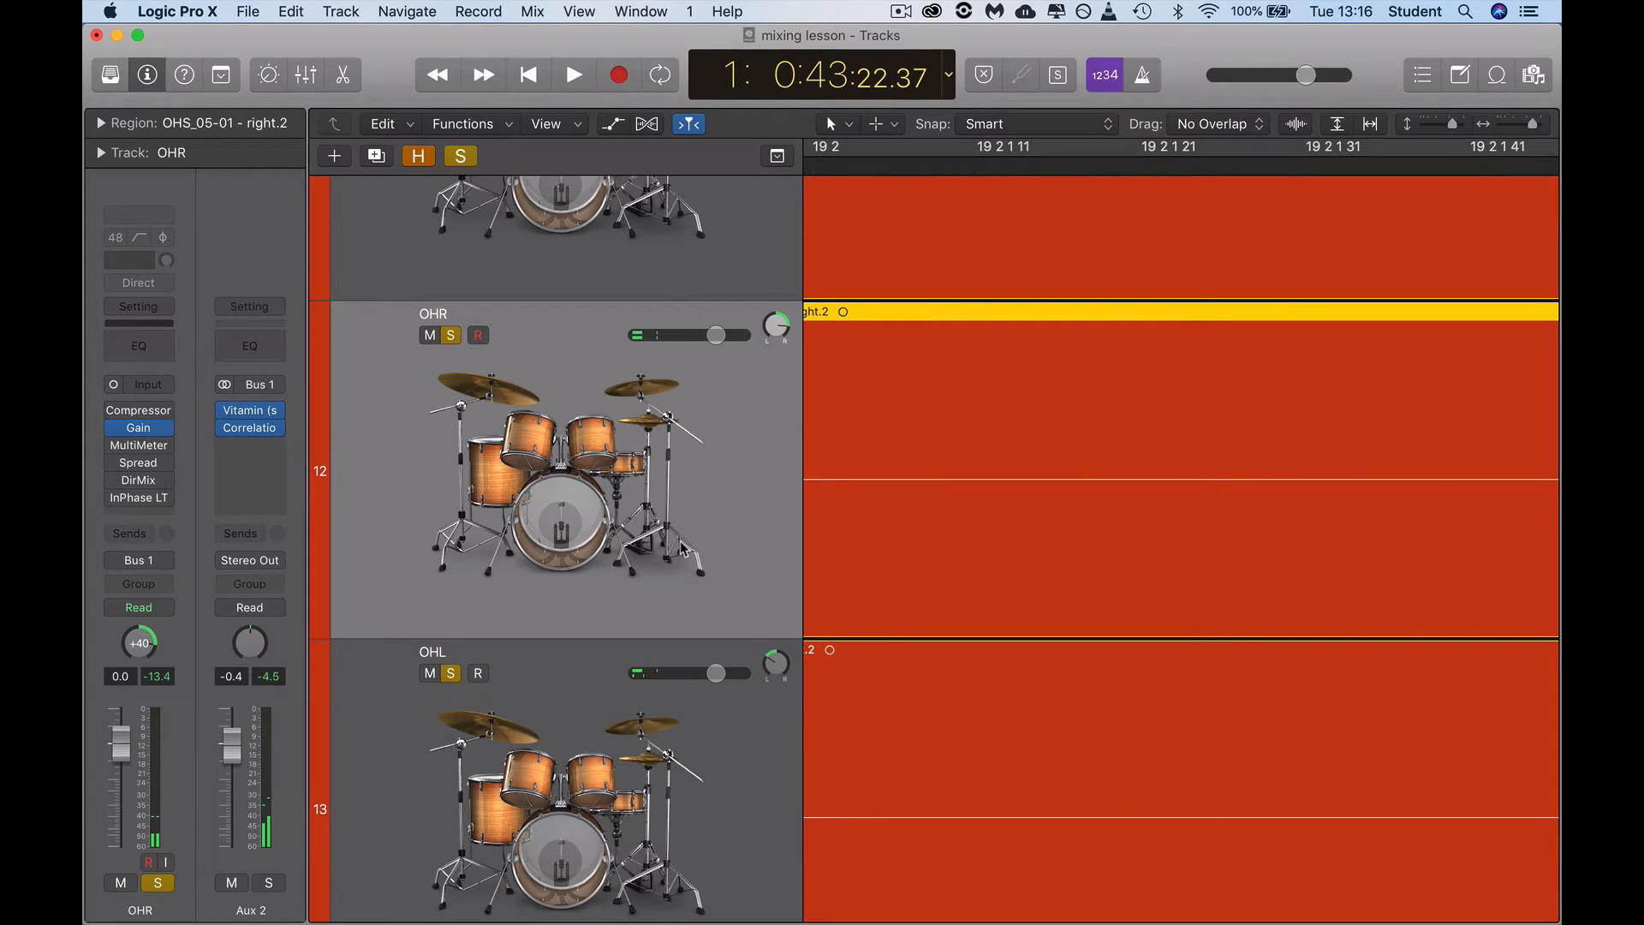
Zoom the timeline out to examine the OHR and OHL regions from about bar 5 to bar 37.
{"action": "scroll", "coordinate": [728, 541], "scroll_direction": "left", "scroll_amount": 10}
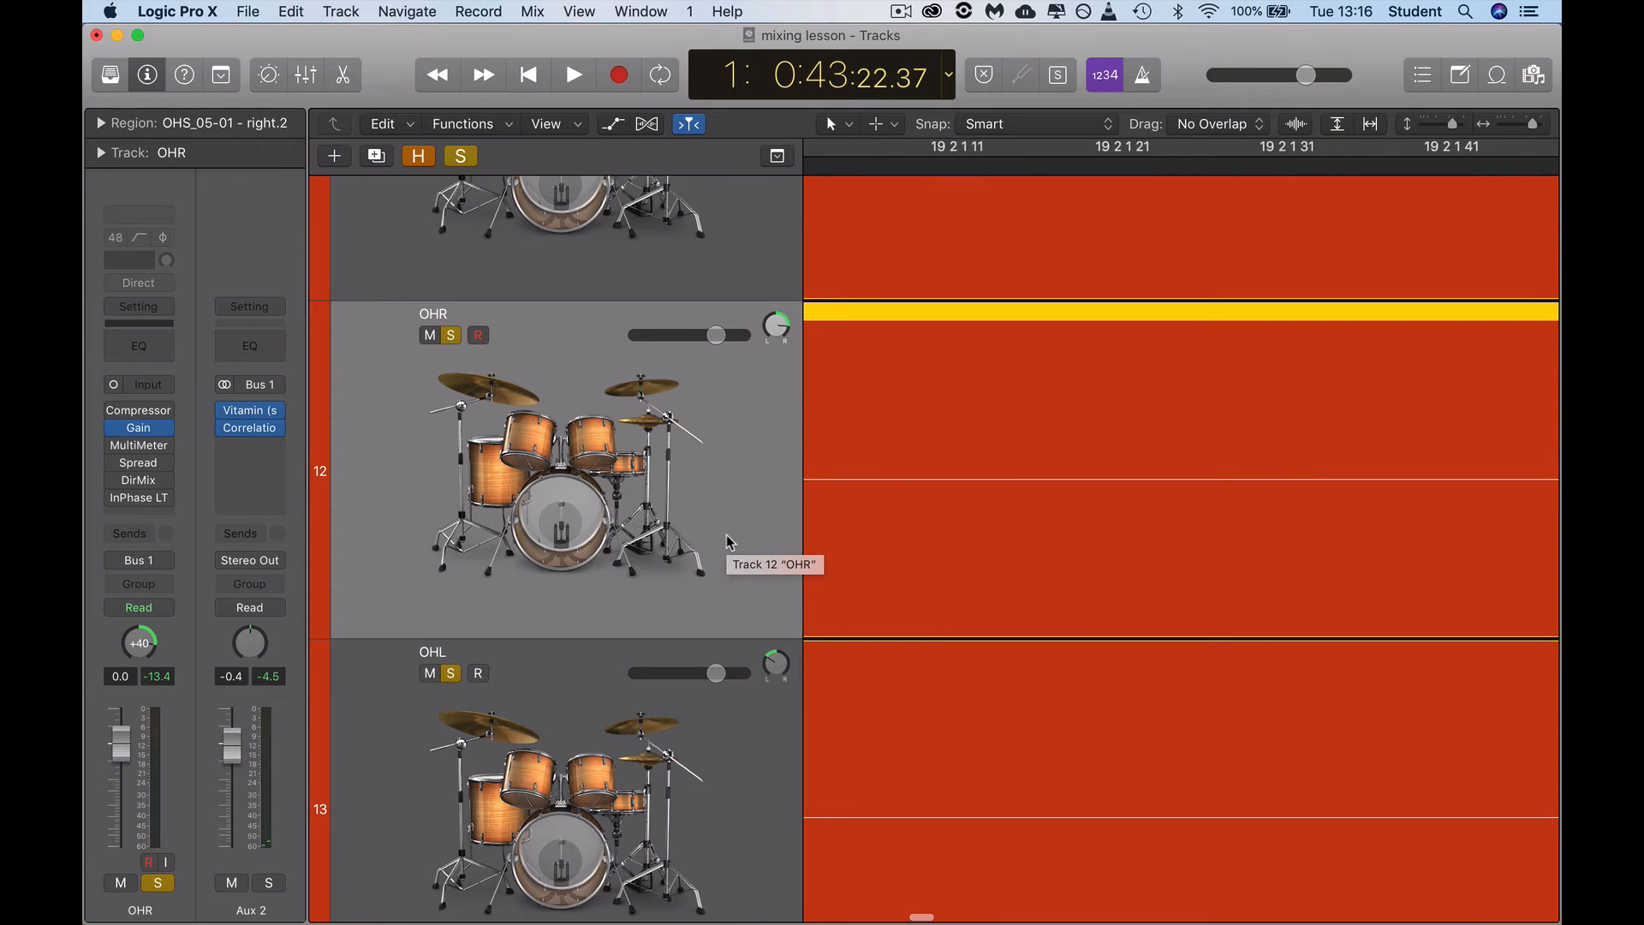
{"action": "scroll", "coordinate": [728, 541], "scroll_direction": "left", "scroll_amount": 10}
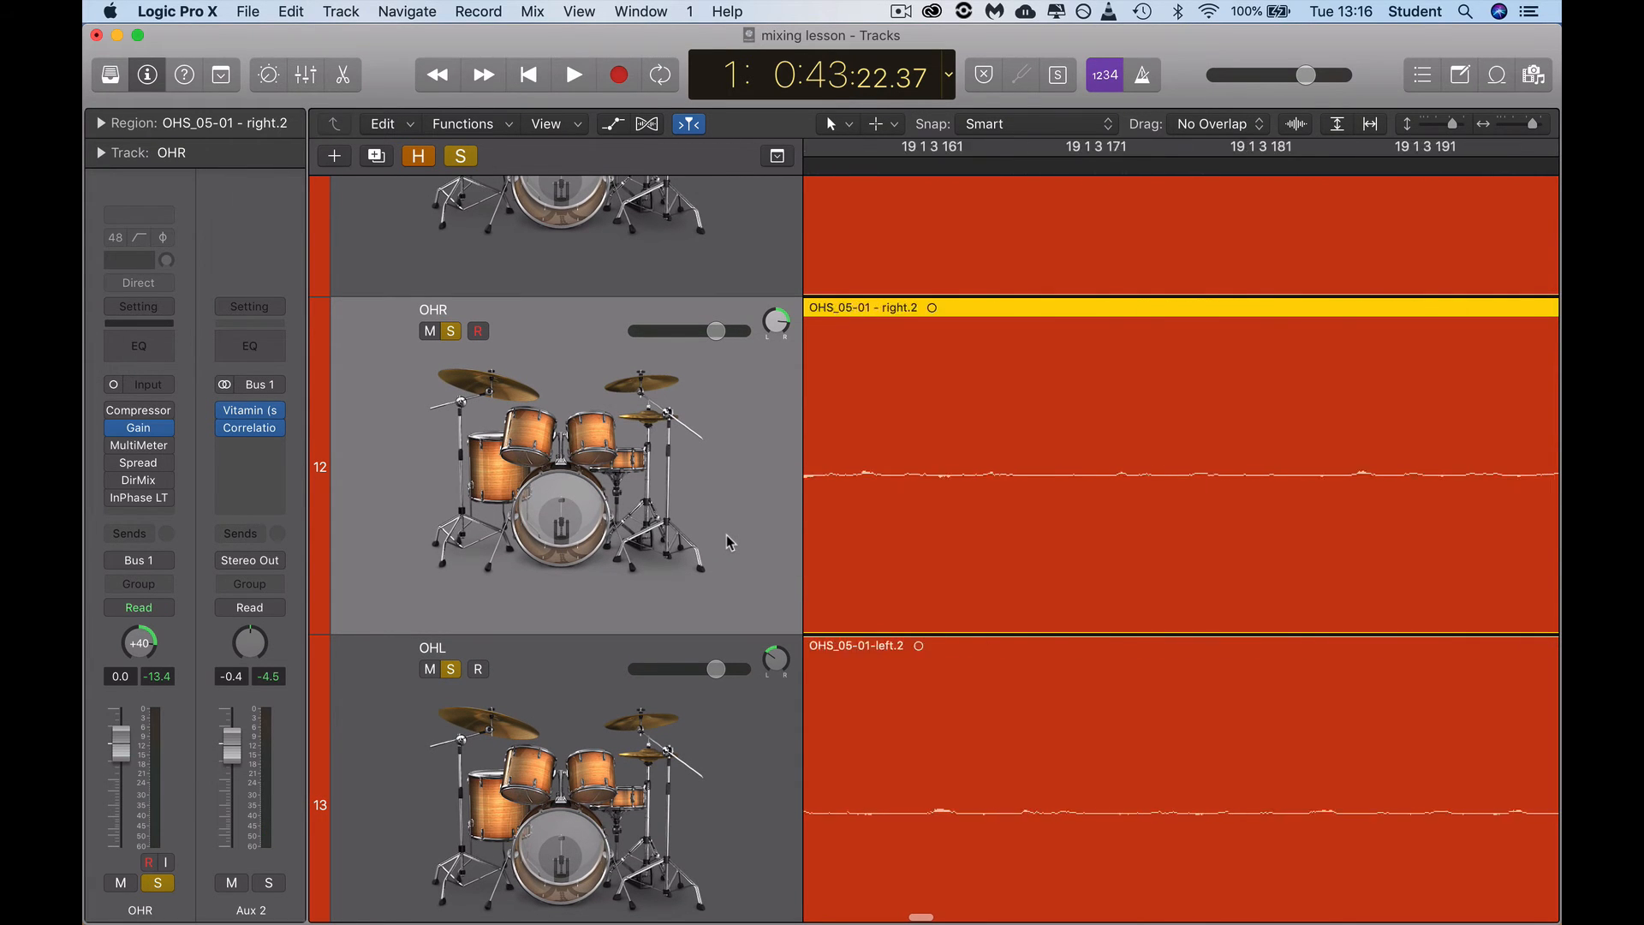
{"action": "scroll", "coordinate": [728, 541], "scroll_direction": "left", "scroll_amount": 5}
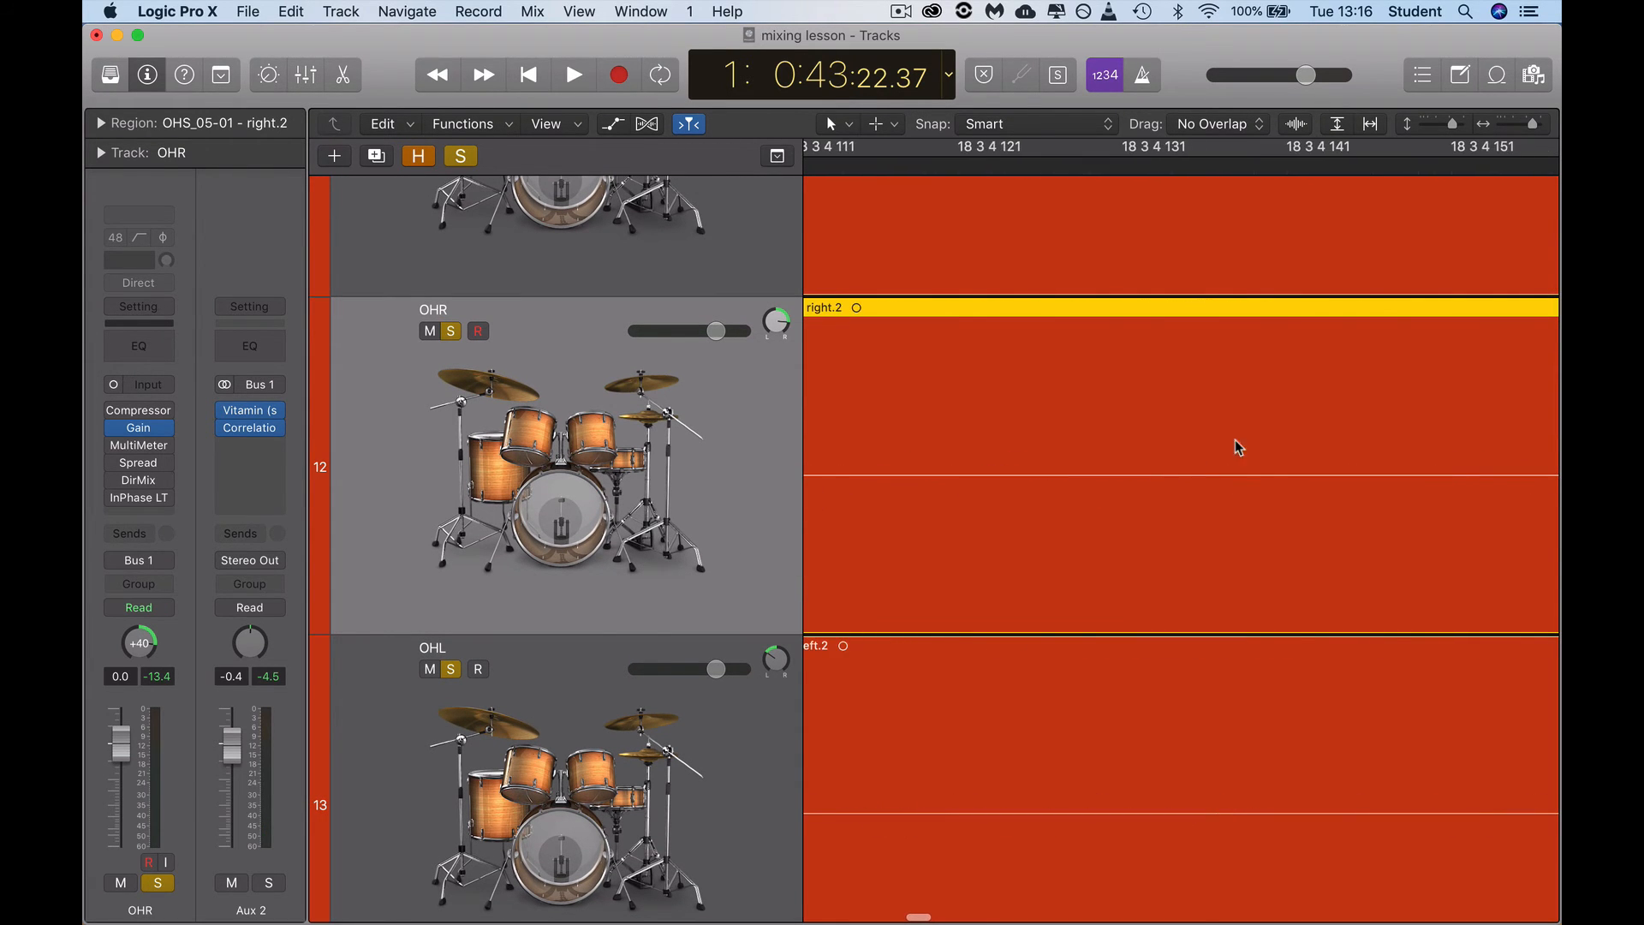
{"action": "scroll", "coordinate": [1182, 478], "scroll_direction": "down", "scroll_amount": 10}
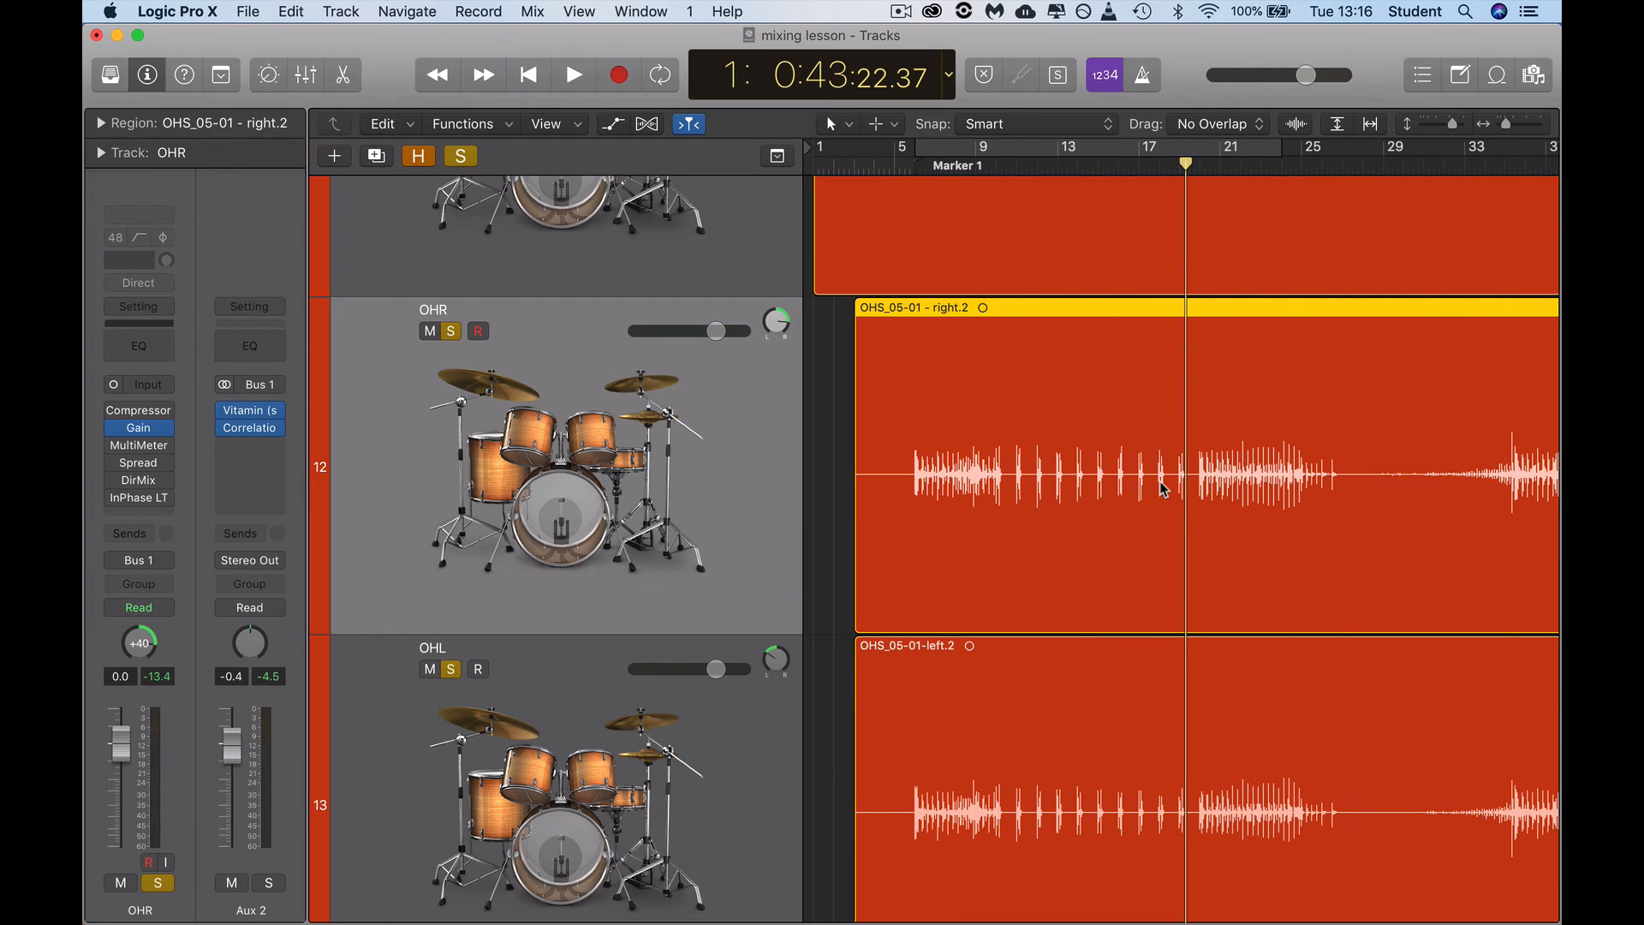
{"action": "scroll", "coordinate": [1163, 488], "scroll_direction": "up", "scroll_amount": 2}
{"action": "scroll", "coordinate": [1162, 489], "scroll_direction": "right", "scroll_amount": 2}
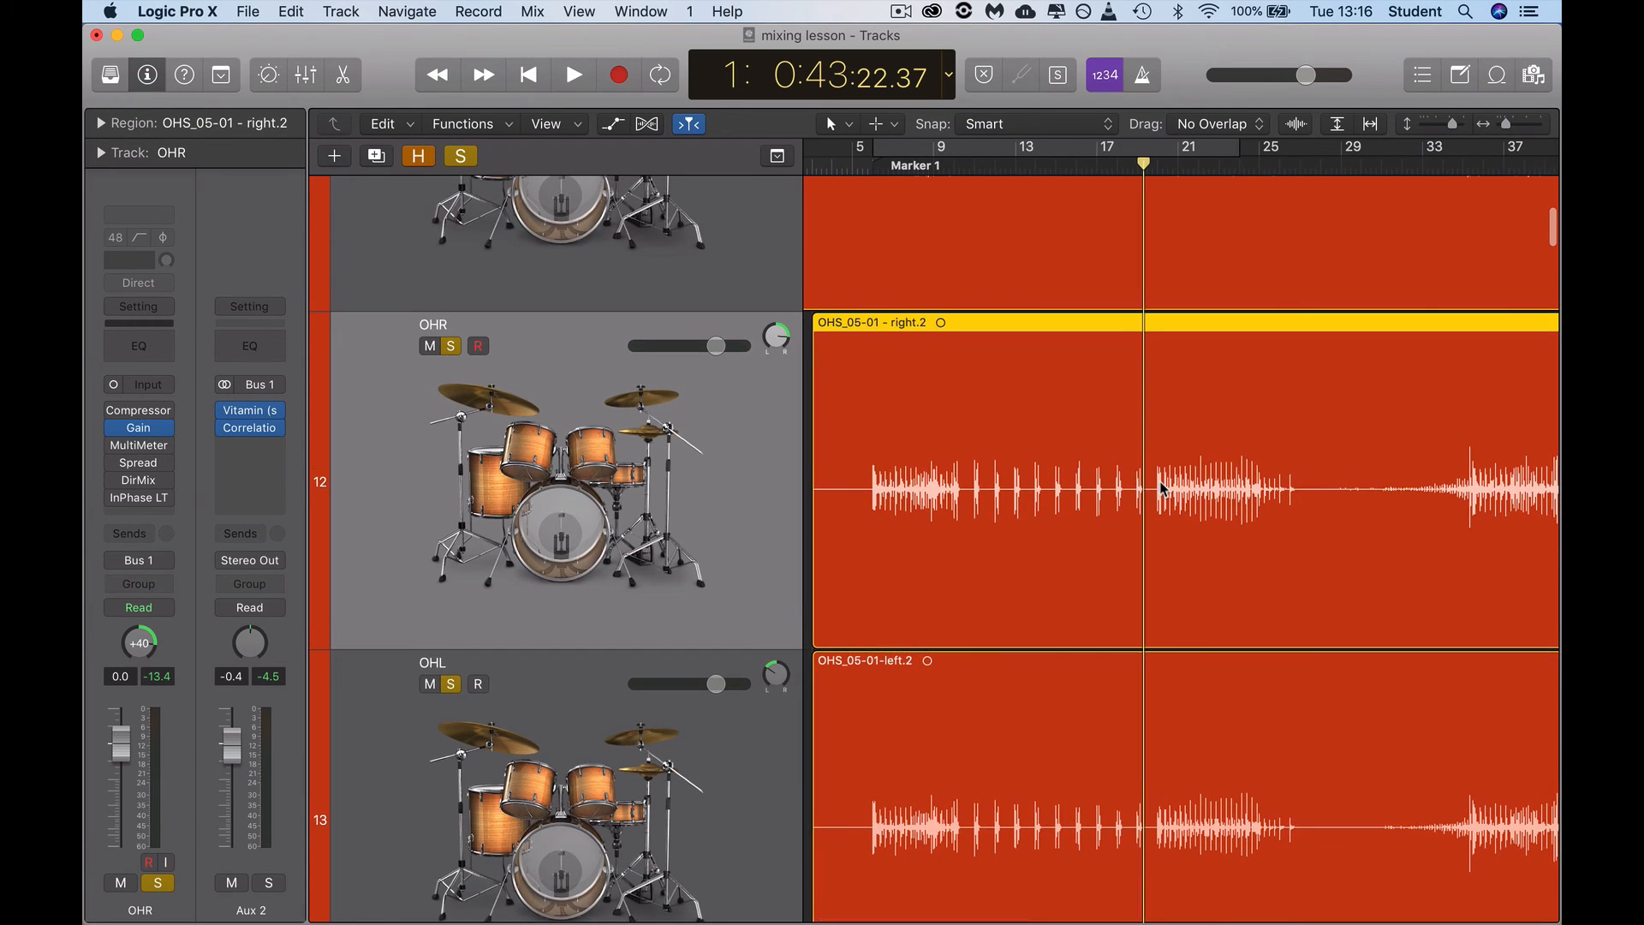